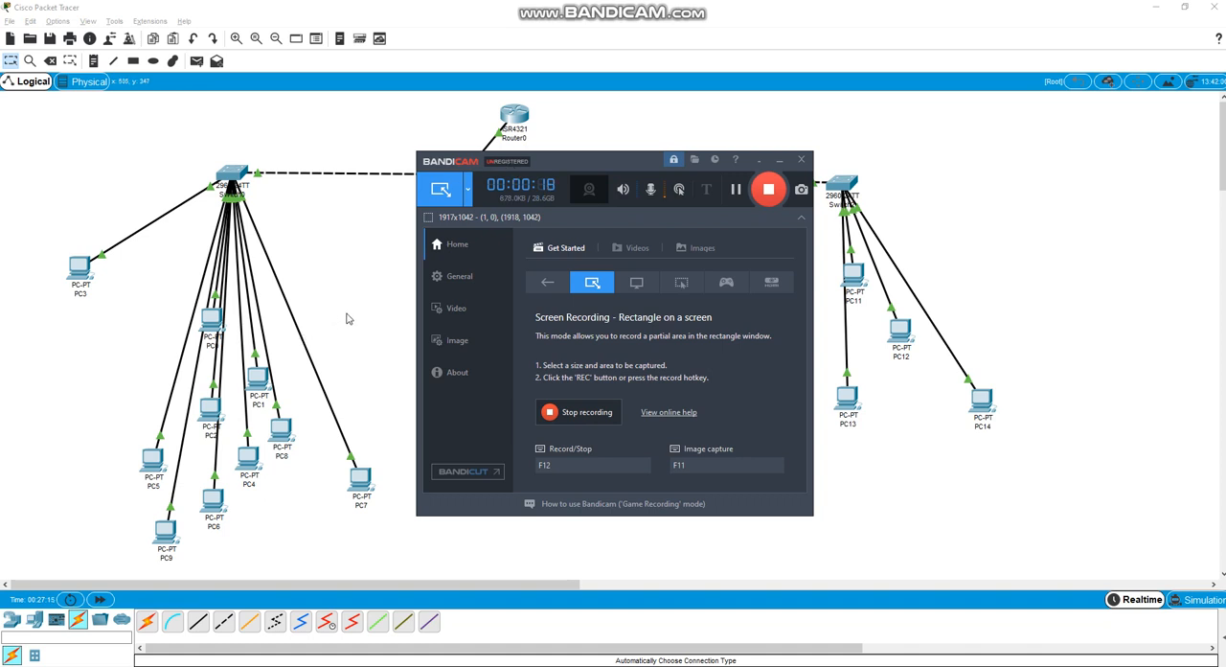
Move PC3 closer to the other PCs on Switch0 and review its IP address, subnet mask and default gateway settings
left_click(348, 318)
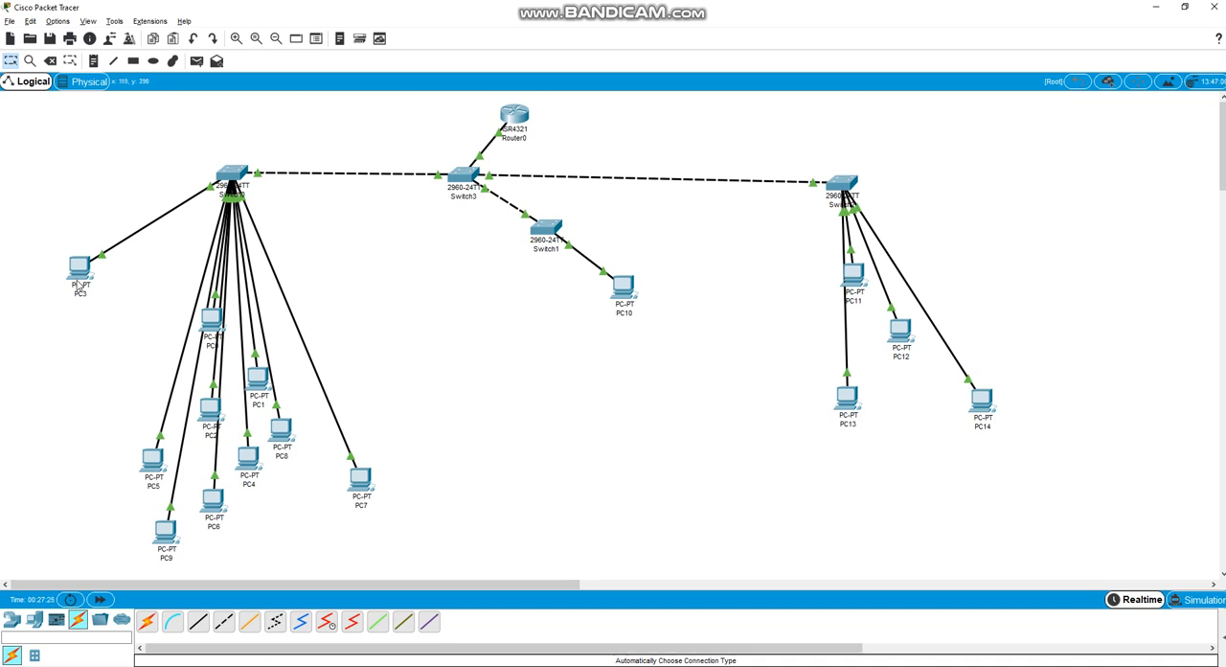
left_click_drag(76, 280, 125, 346)
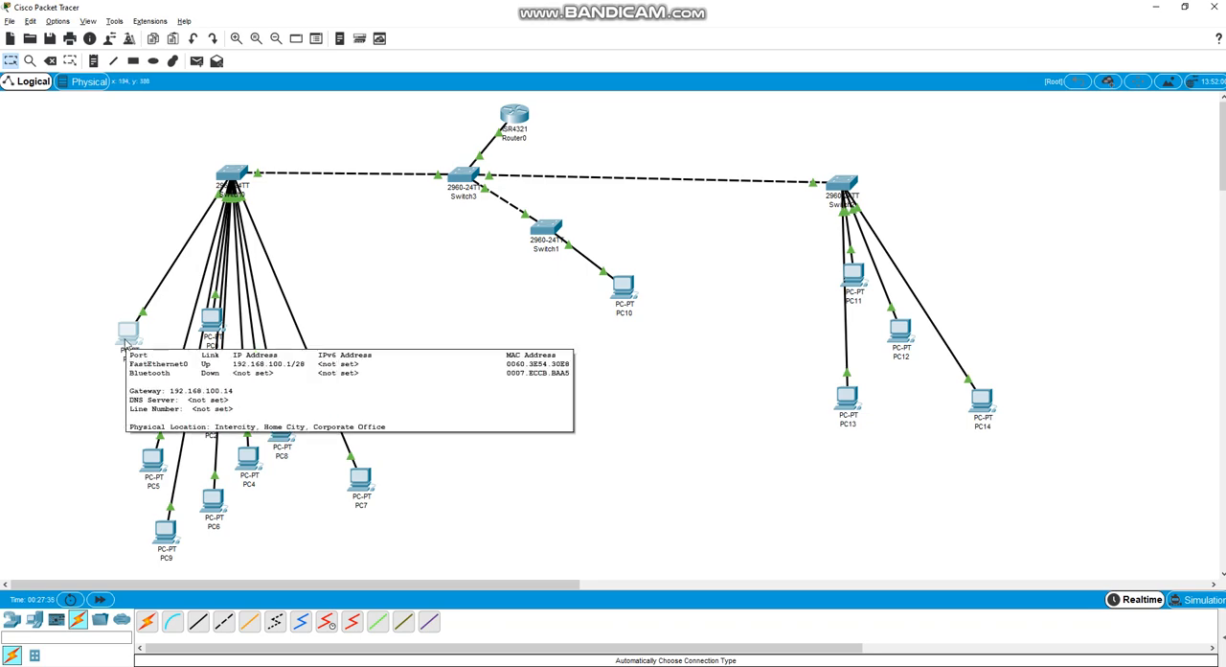
left_click(127, 343)
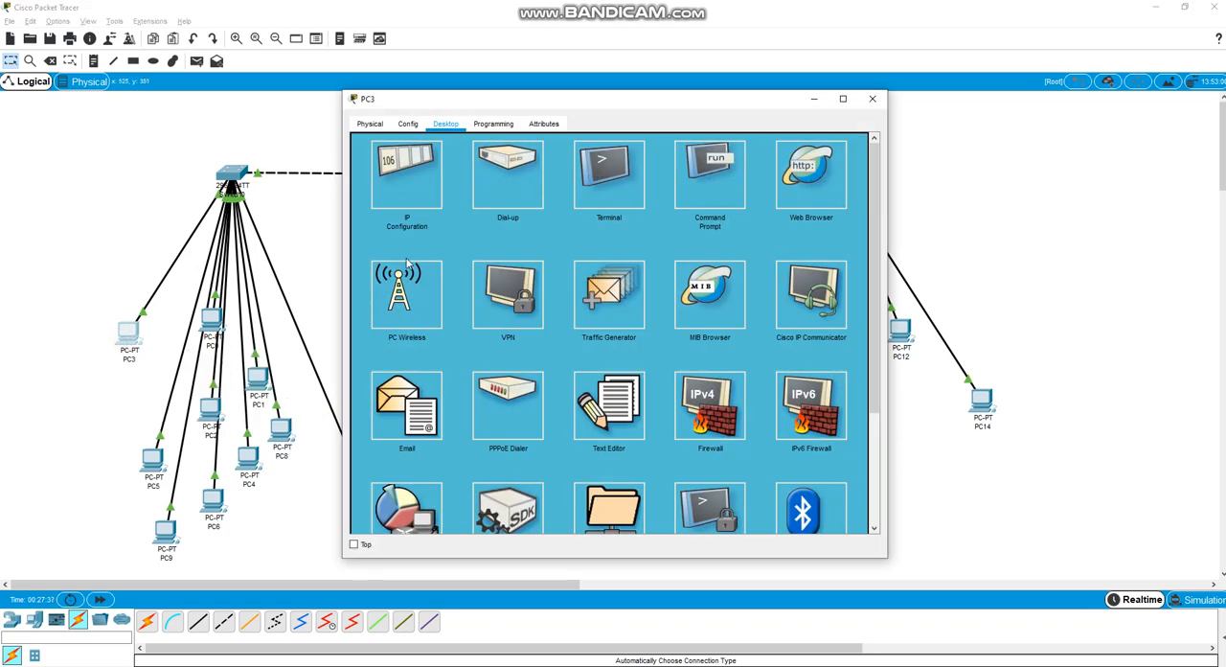
left_click(423, 202)
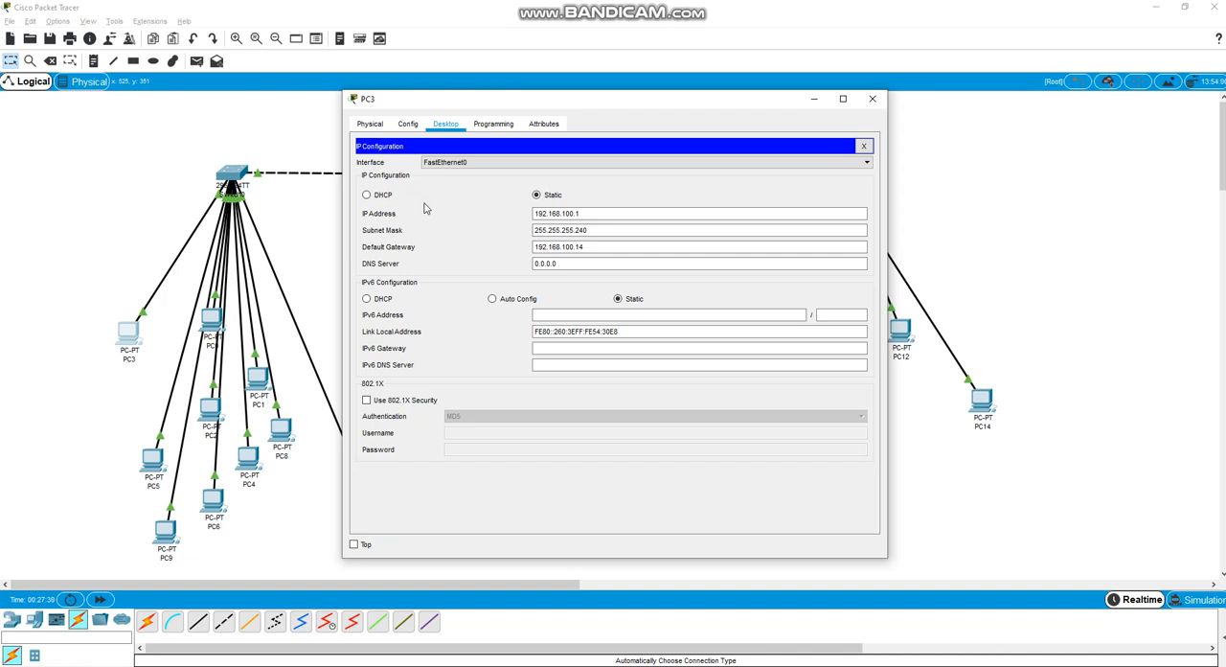
left_click(565, 231)
left_click(576, 212)
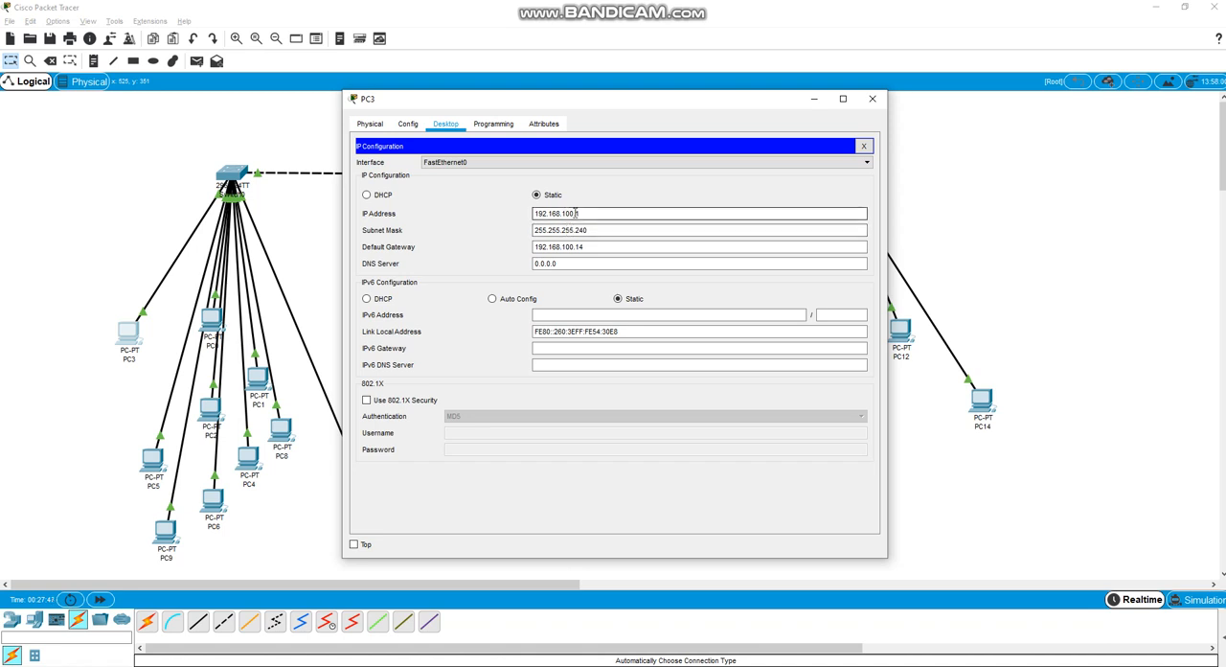
left_click(580, 248)
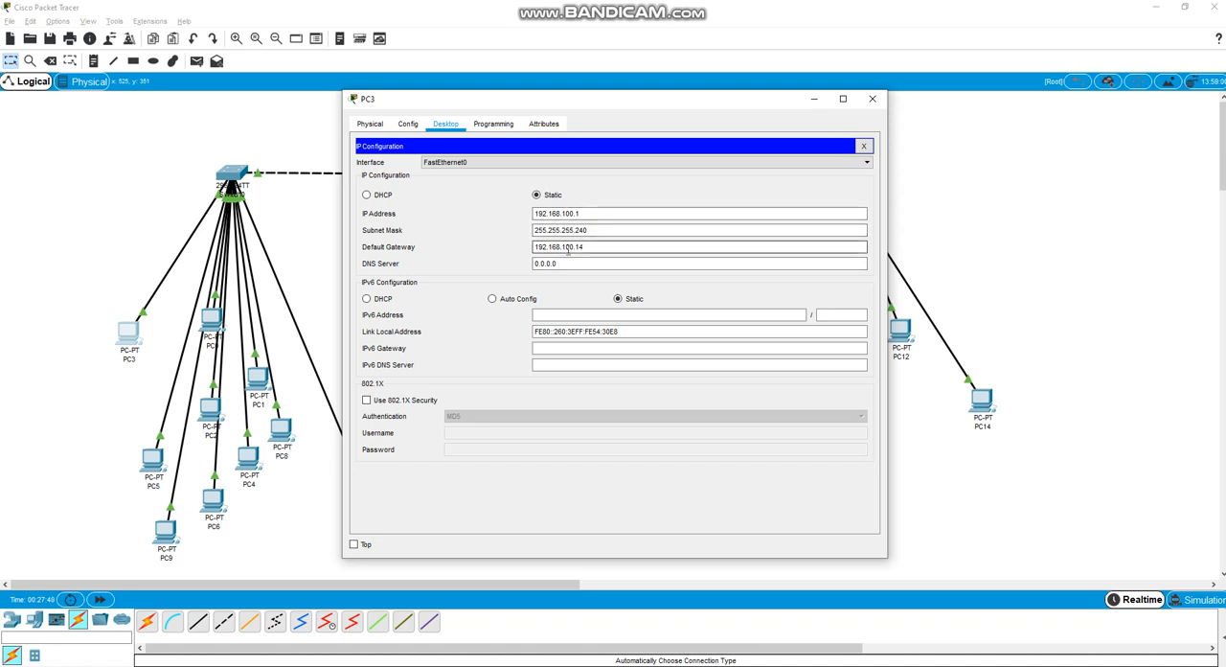
left_click(862, 146)
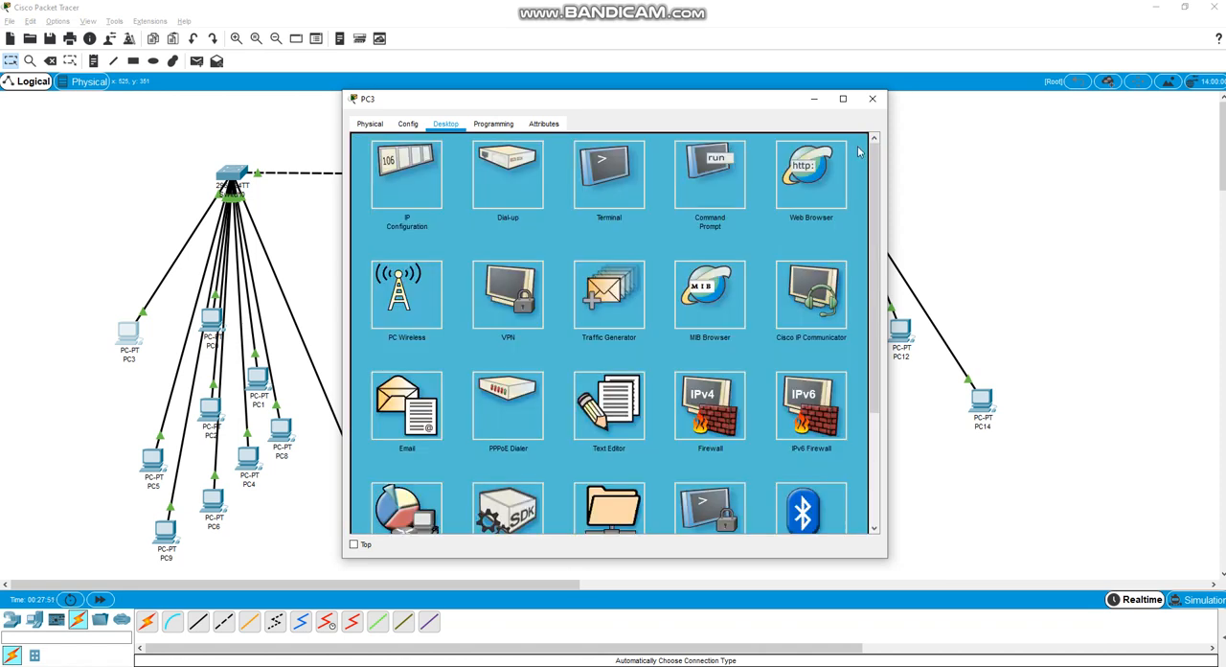
left_click(872, 98)
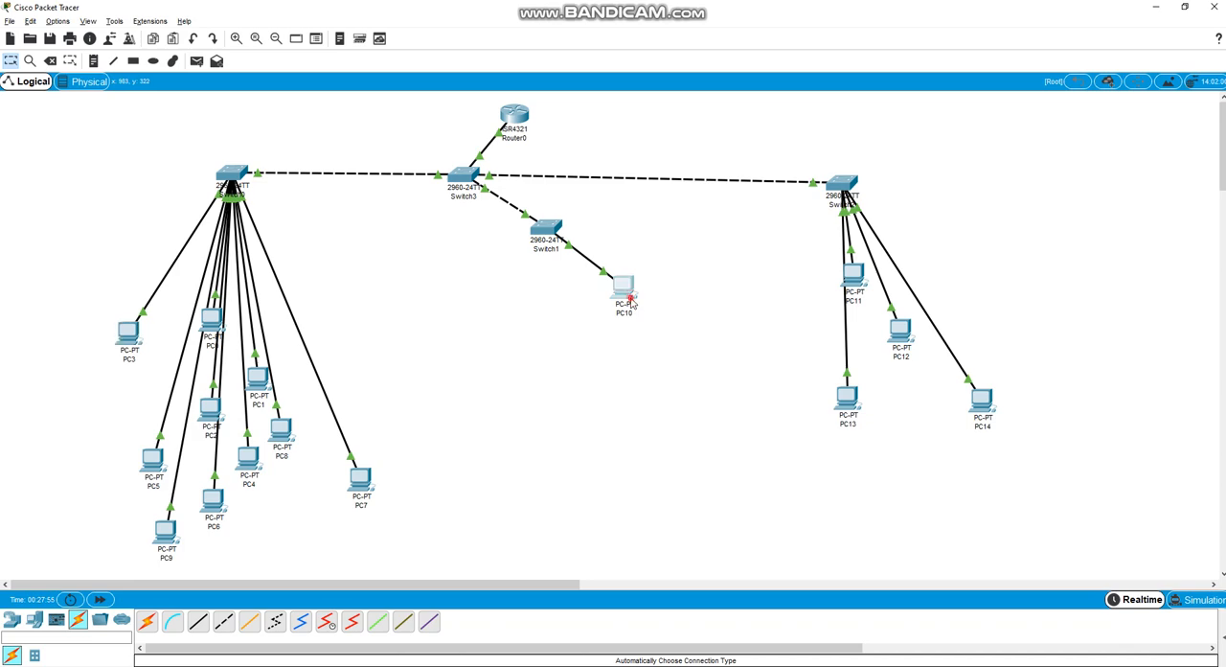
Review the IP configurations of PC10 and PC11, closing each device window after checking it
left_click(627, 297)
left_click(410, 186)
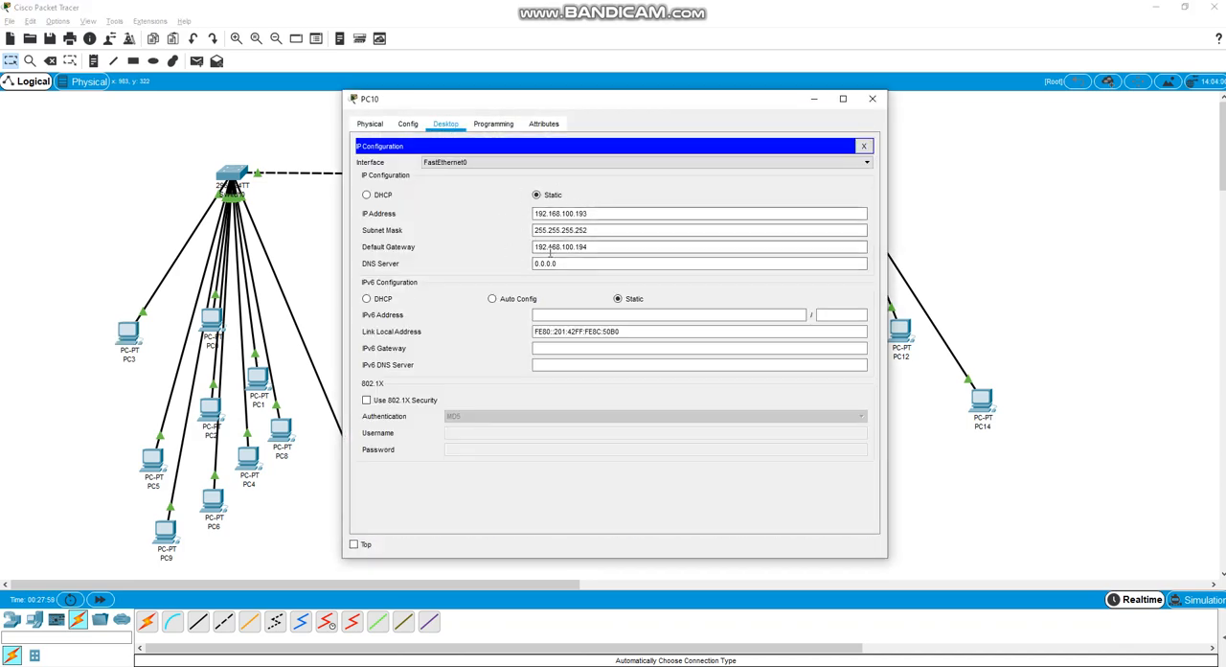
left_click(863, 146)
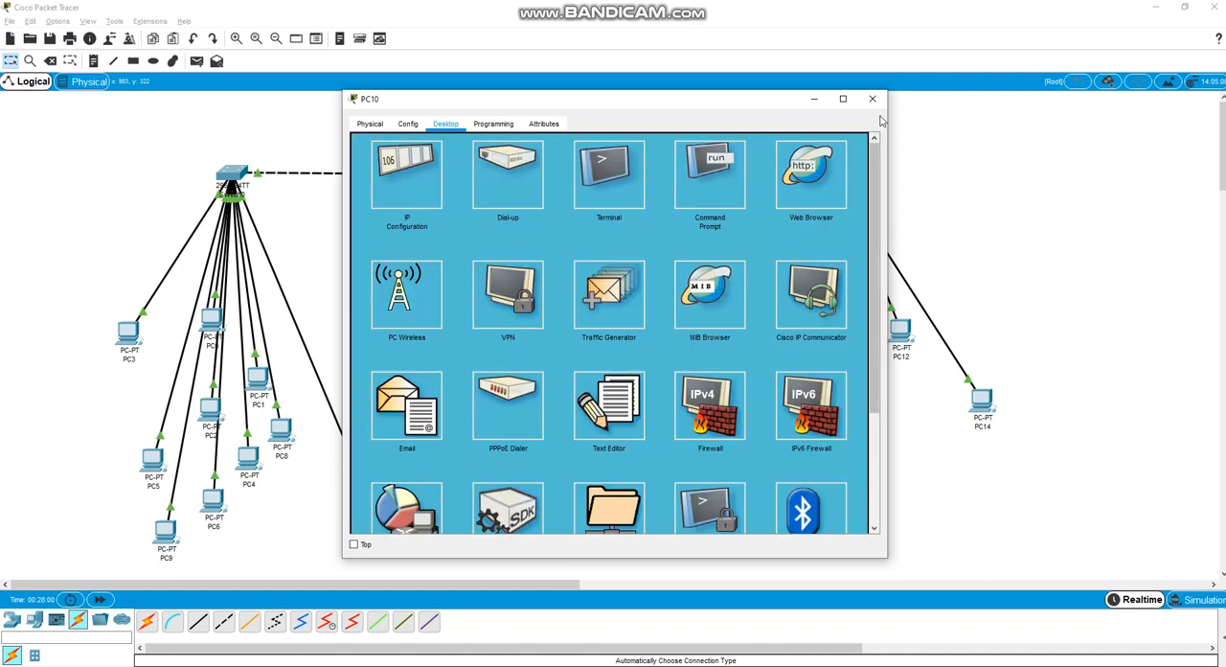
left_click(876, 105)
left_click(854, 277)
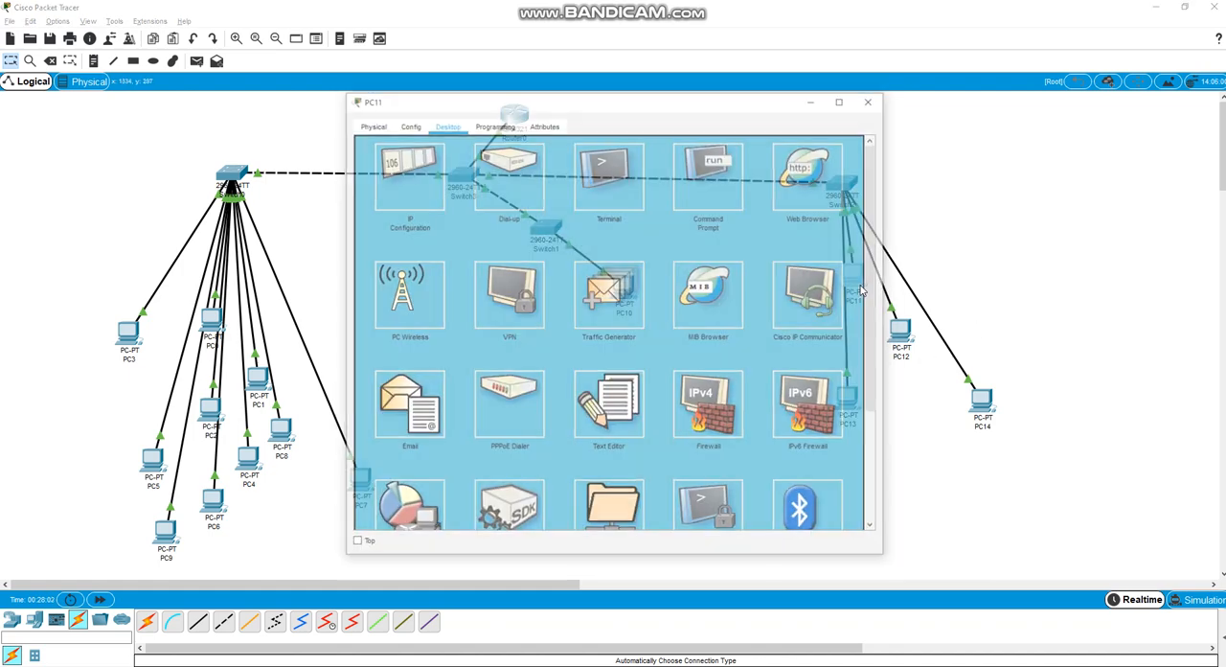
left_click(431, 203)
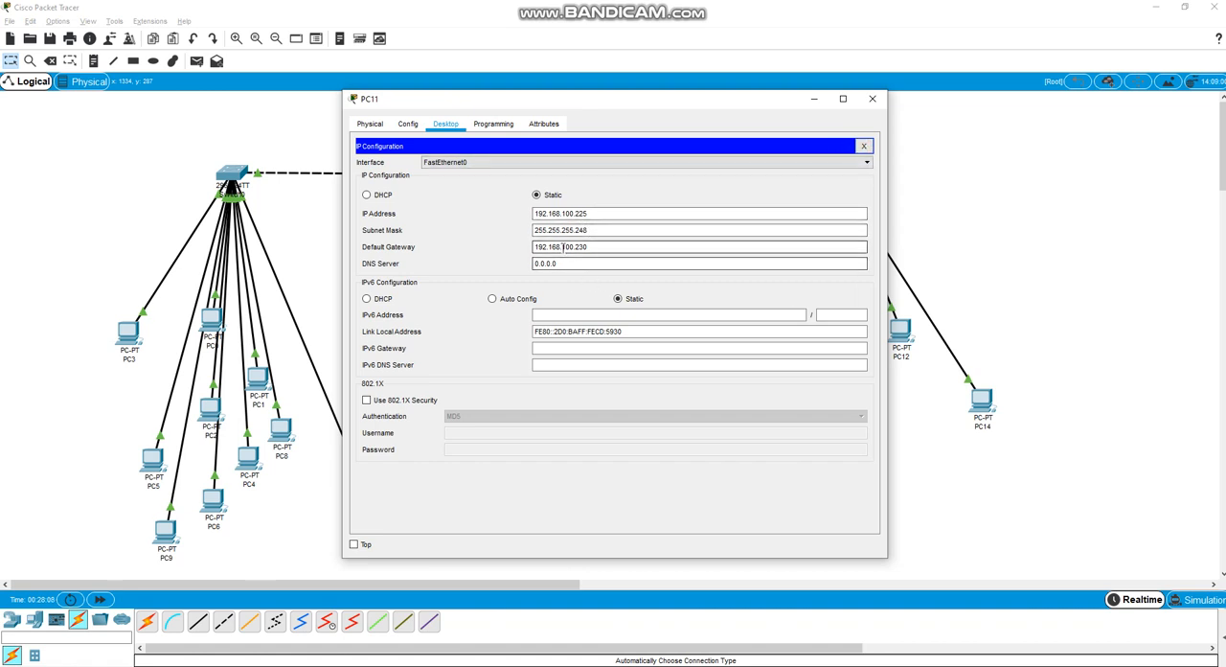
left_click(863, 146)
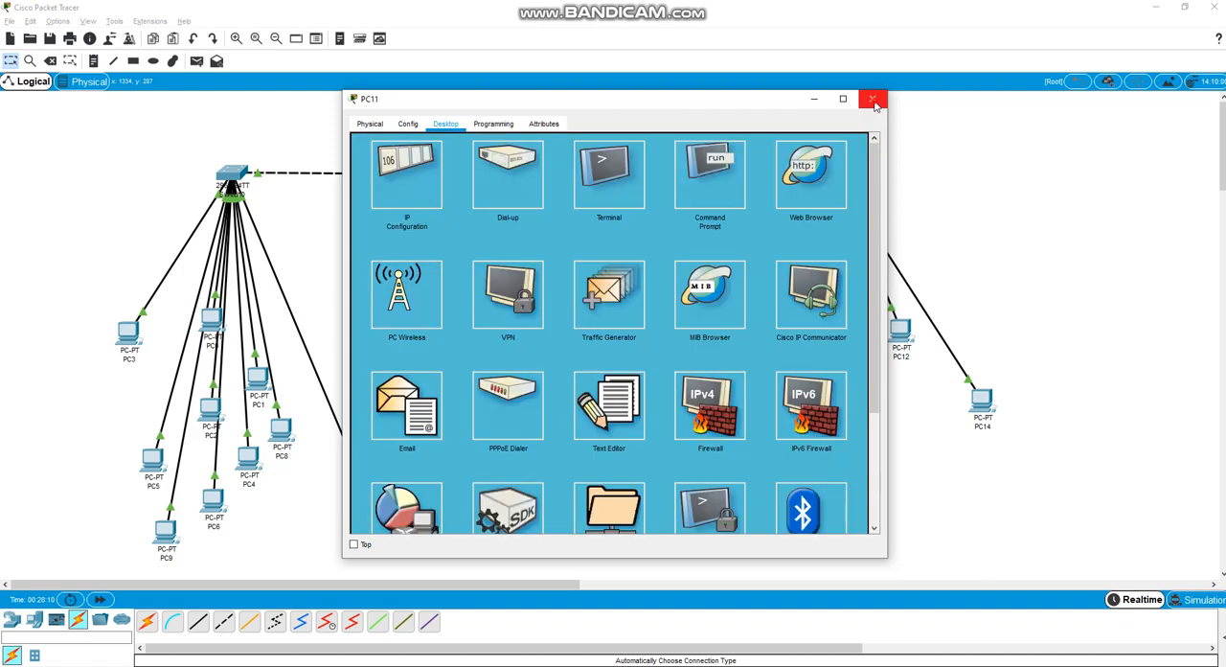
left_click(873, 98)
Recheck the IP configurations of PC10 and PC3 and close both device windows
left_click(623, 288)
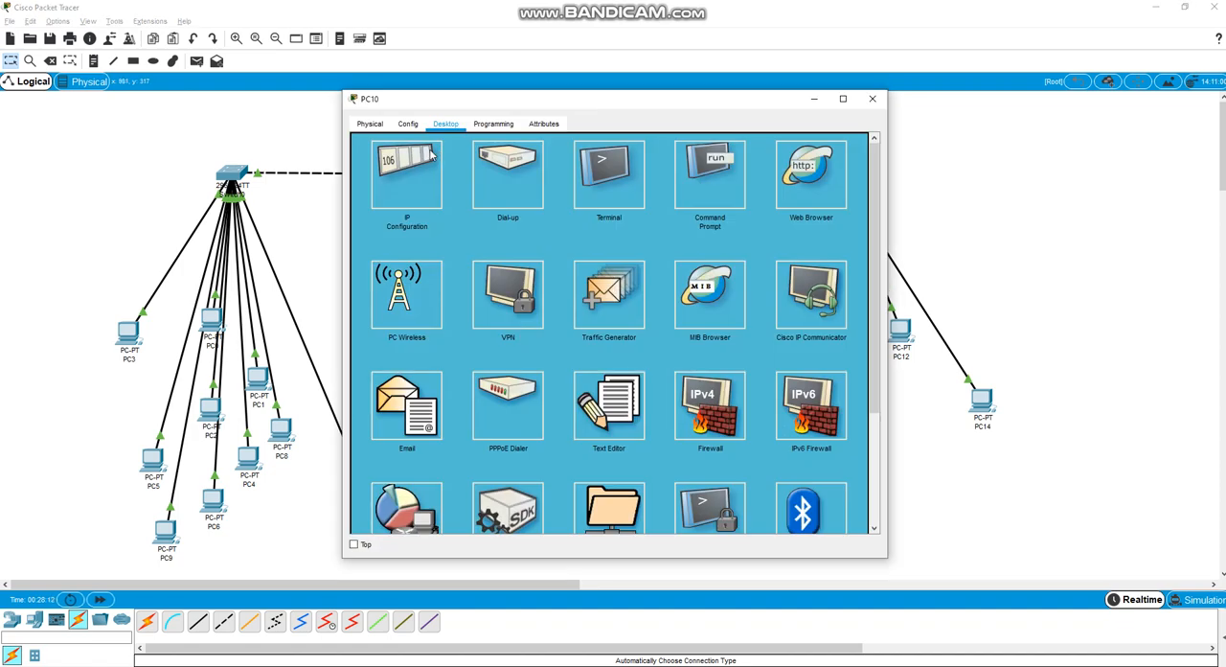
left_click(406, 168)
left_click(872, 99)
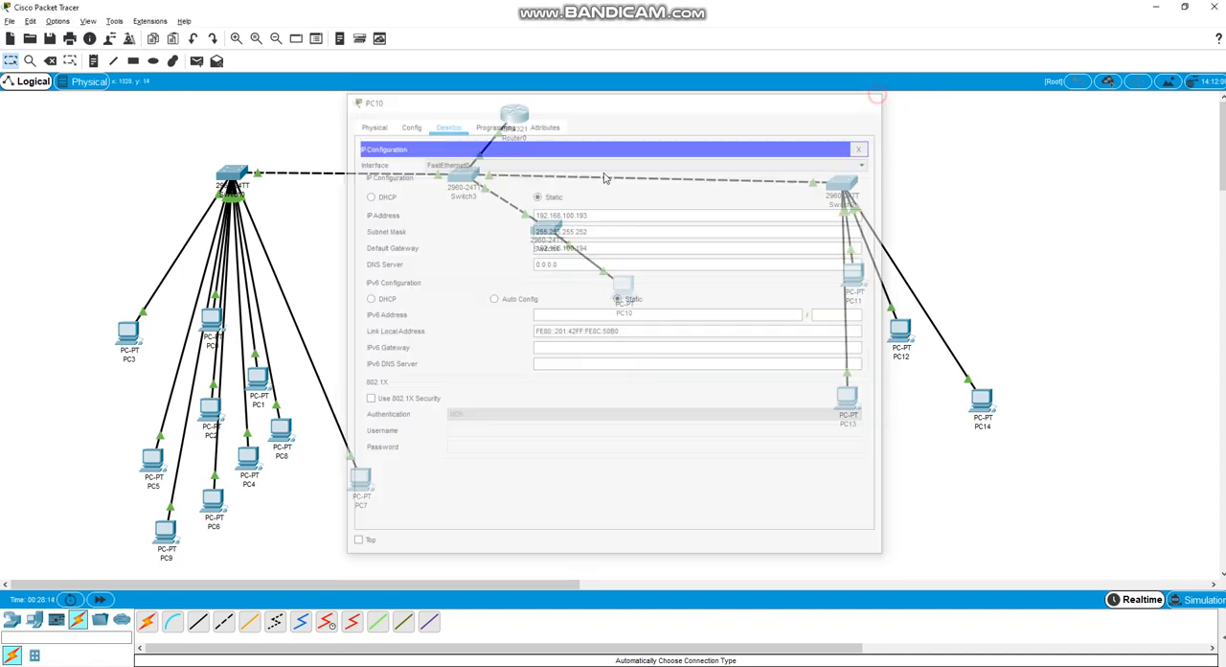
left_click(128, 335)
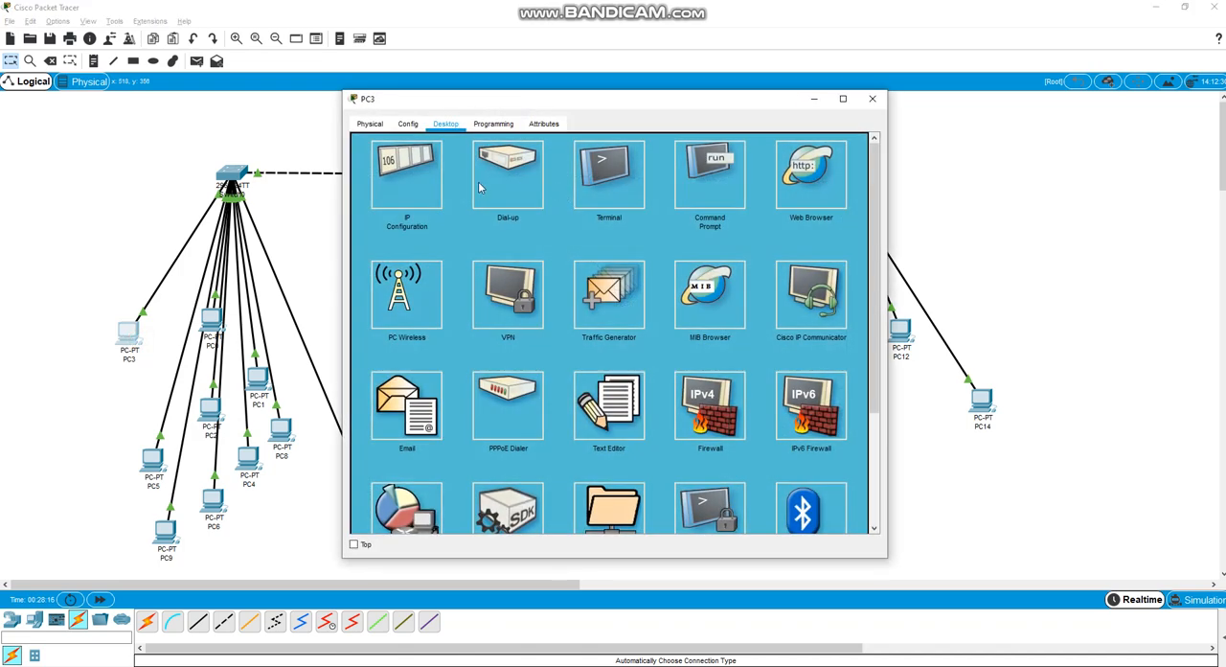
left_click(406, 170)
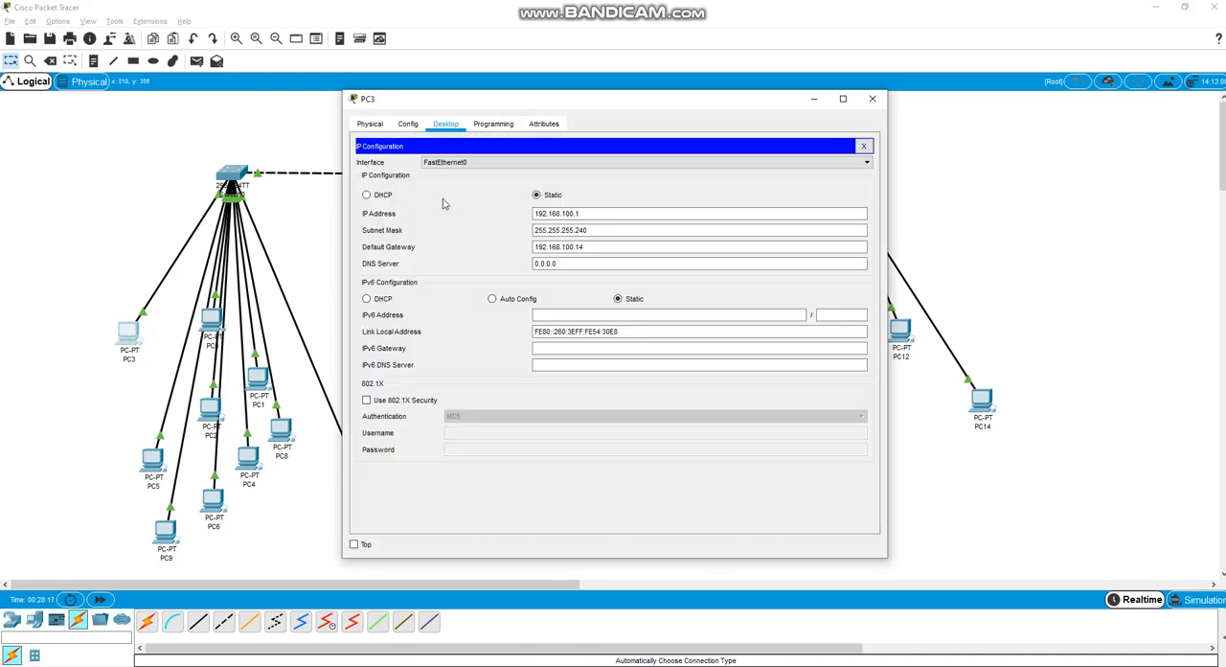
left_click(872, 99)
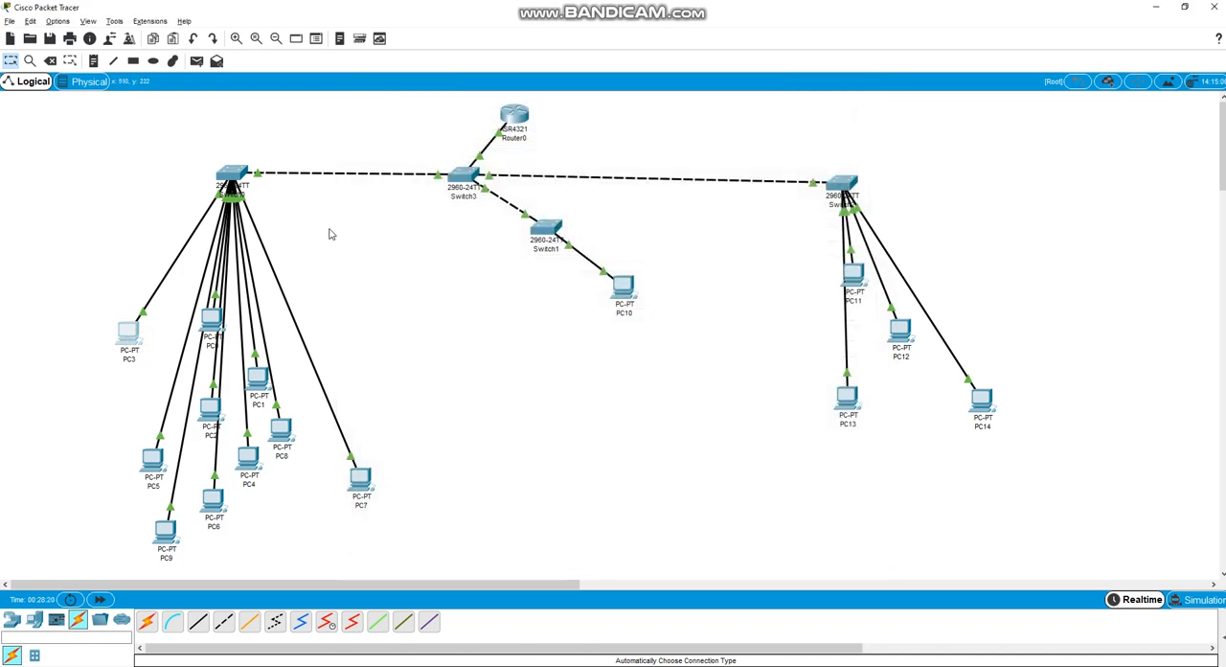
Open Switch0's command line and enter privileged mode with the enable command
left_click(238, 184)
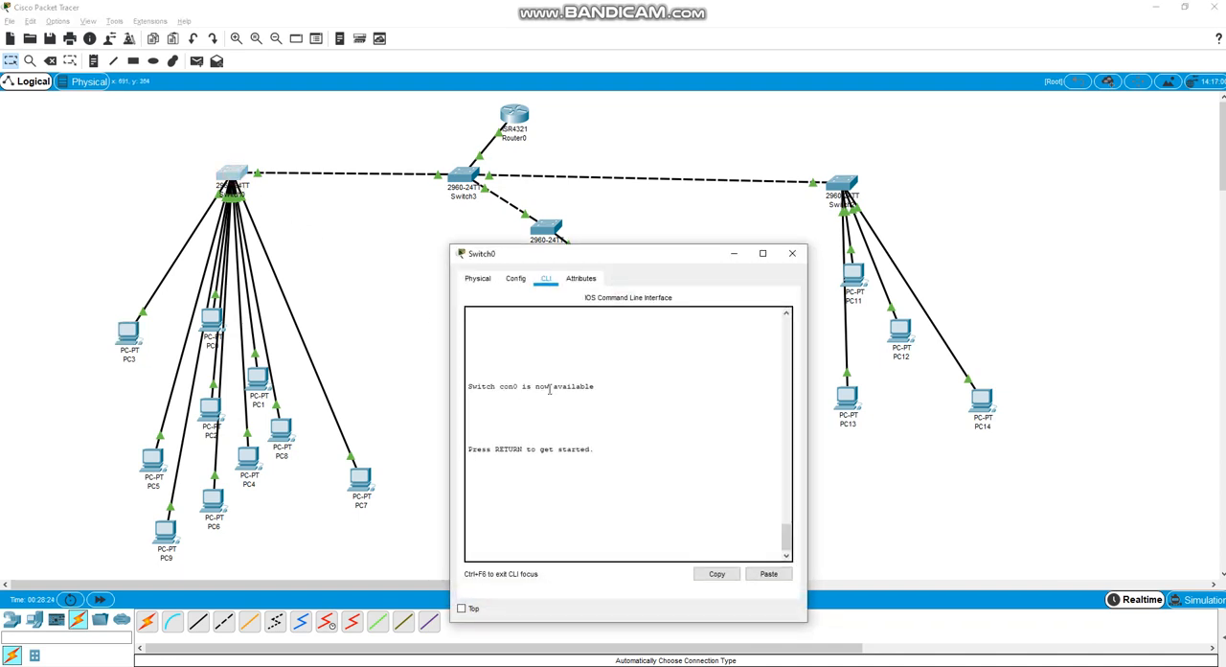
left_click(577, 423)
scroll(737, 510, "up", 5)
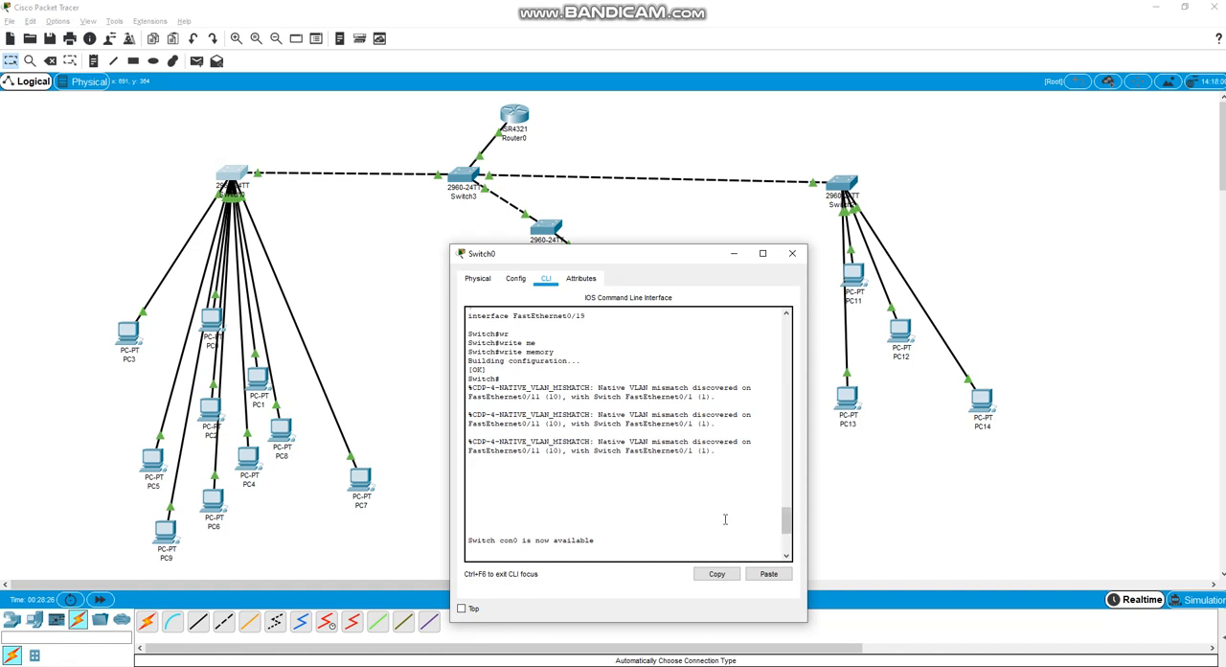
scroll(725, 518, "down", 3)
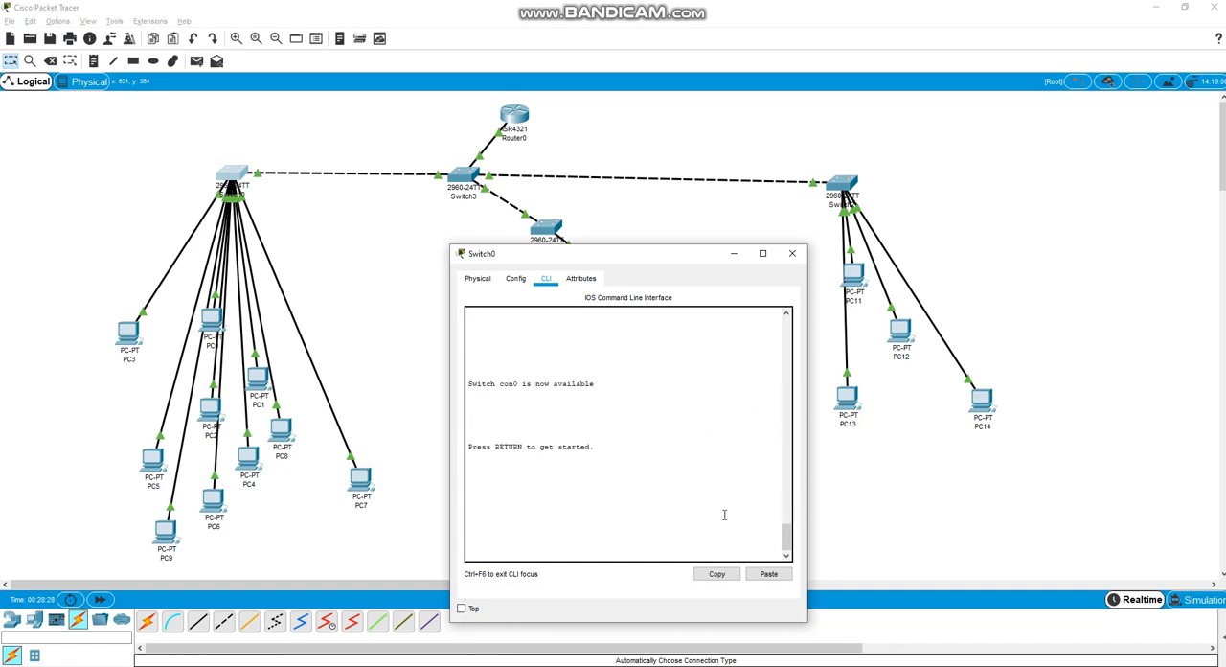
left_click(632, 429)
key("Return")
key("Return")
type("ena")
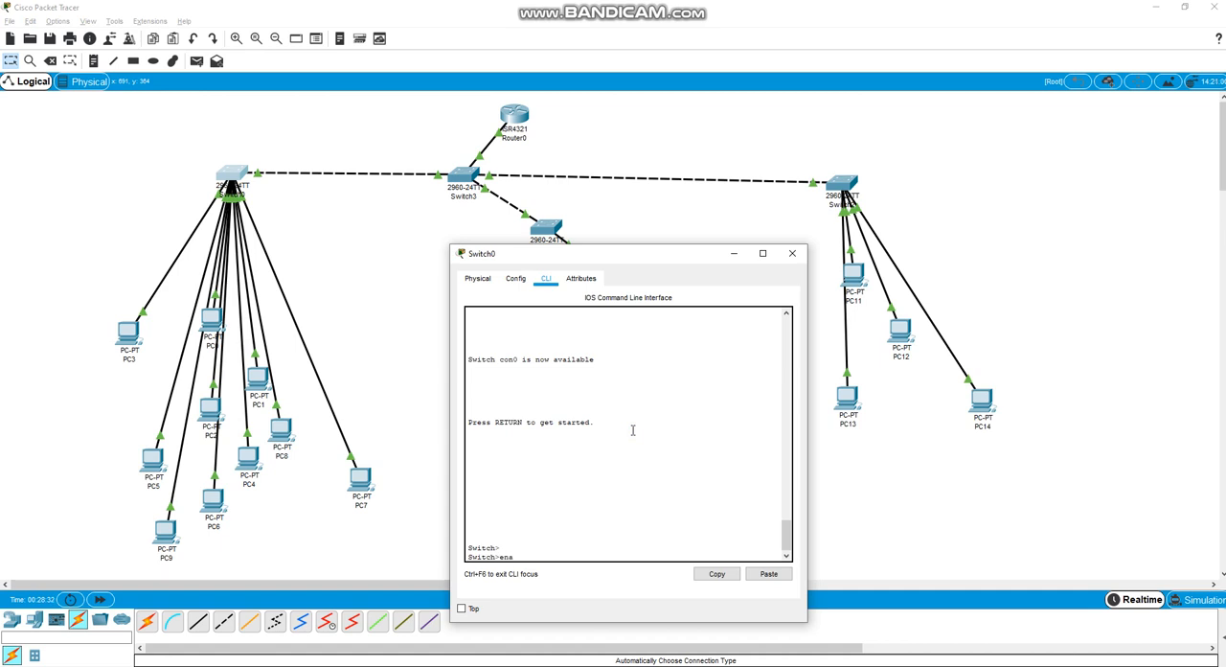
key("Tab")
key("Return")
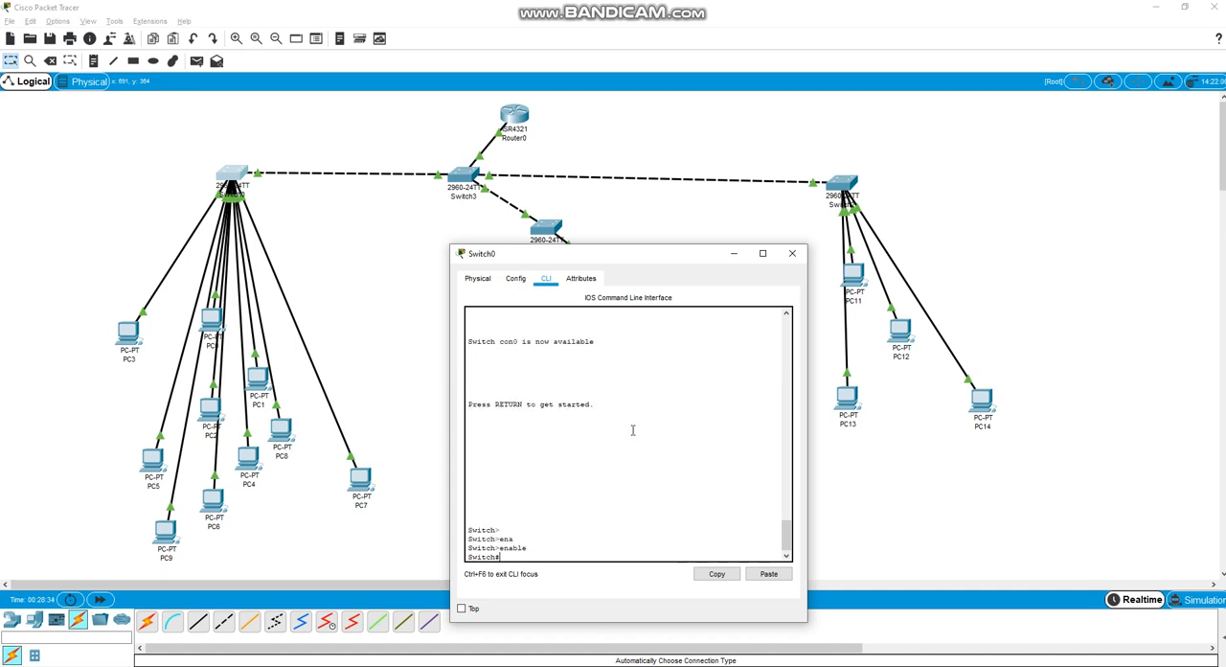
Enter global configuration mode on Switch0 with configure terminal
type("con")
key("Tab")
type("f")
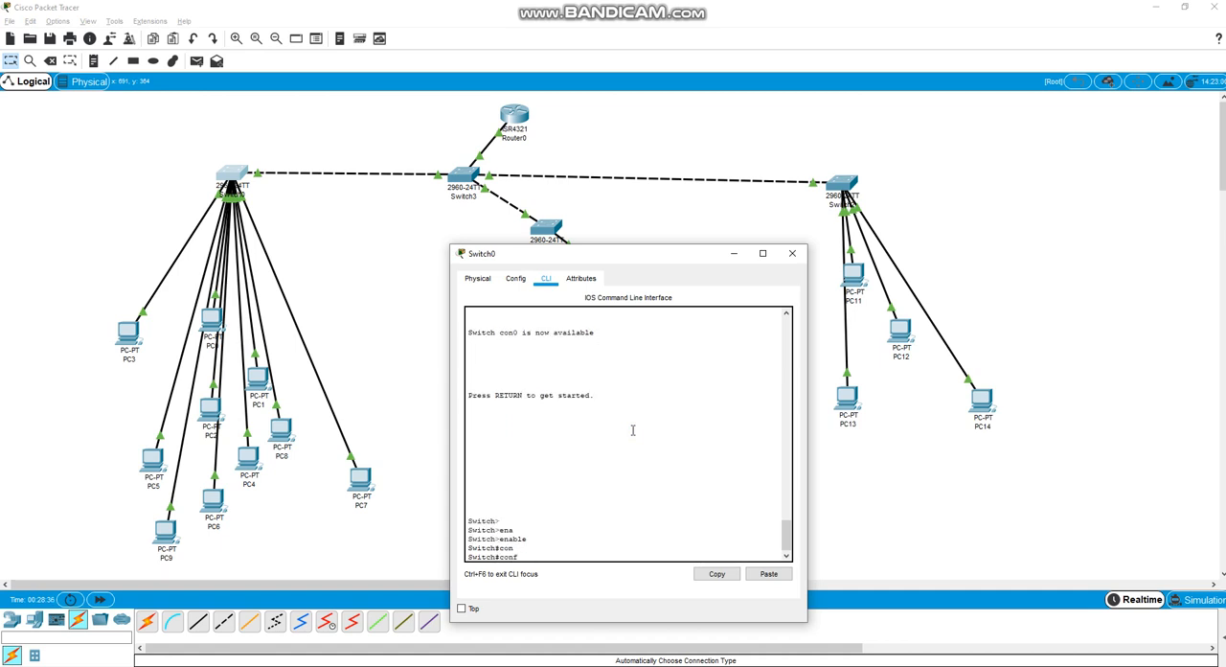
type("i")
key("Tab")
type("ter")
key("Tab")
key("Return")
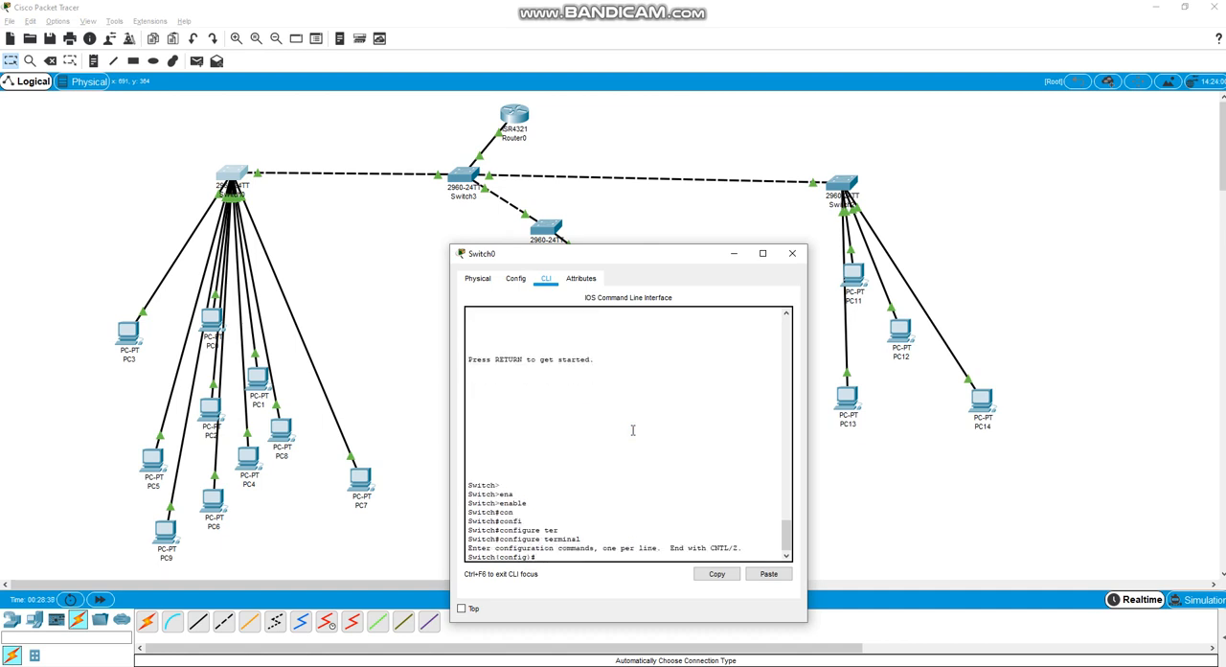
type("inte")
key("Tab")
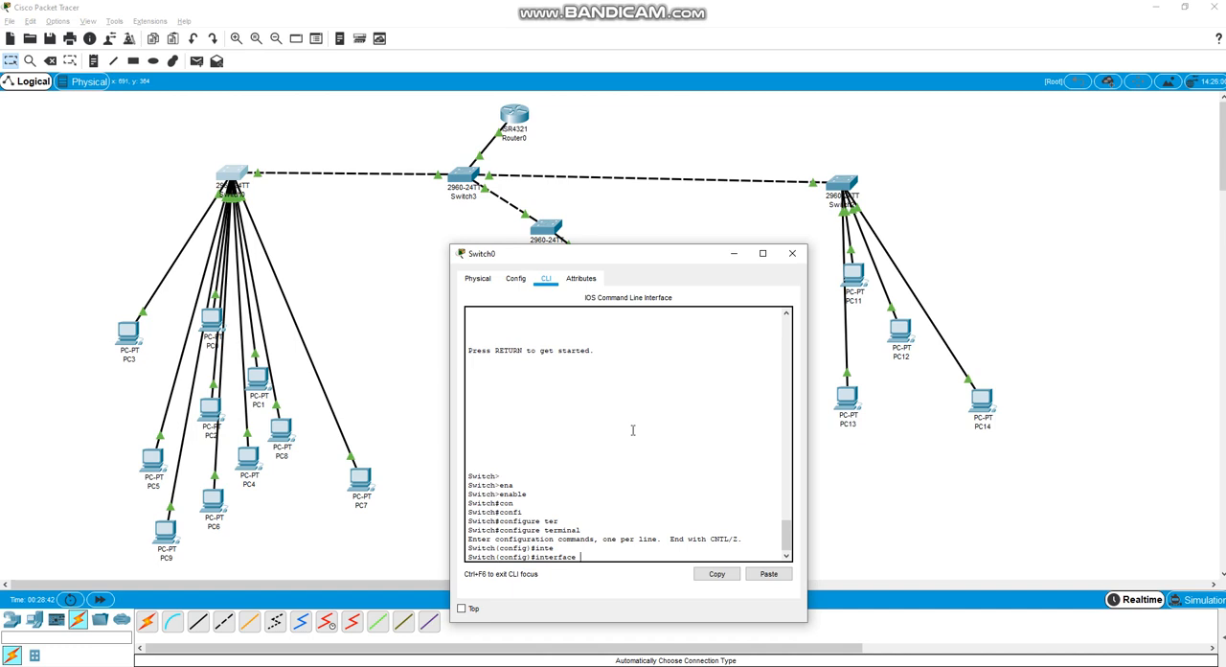
type("range")
key("Tab")
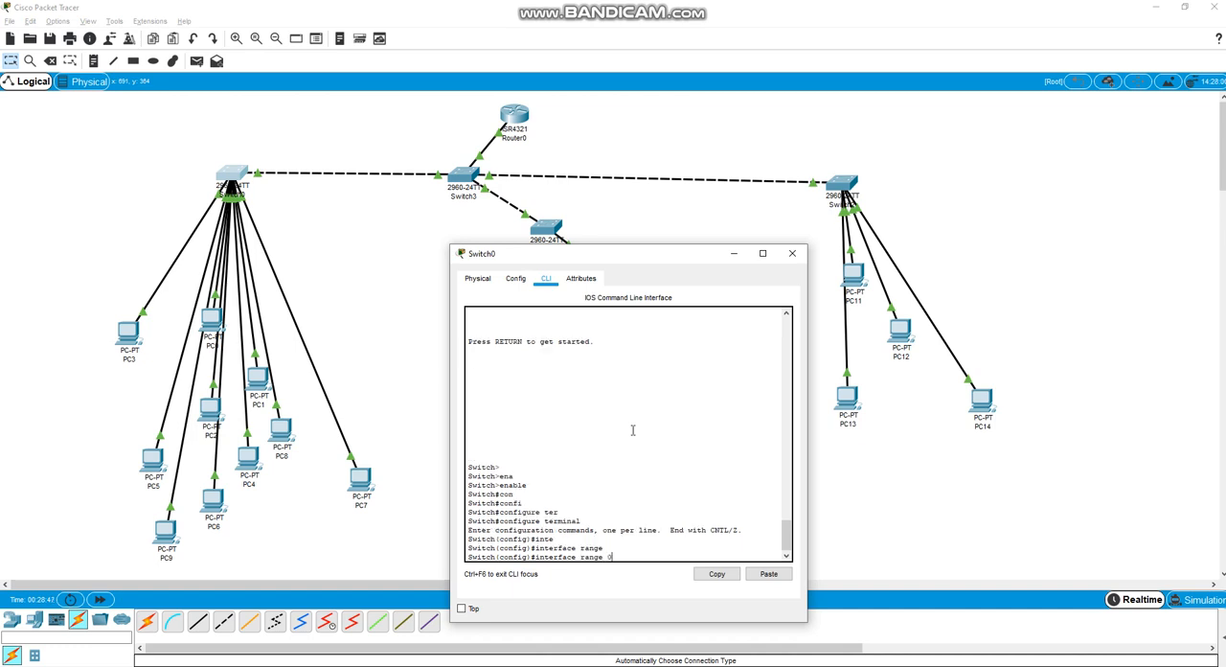
key("BackSpace")
key("BackSpace")
key("BackSpace")
key("BackSpace")
key("BackSpace")
key("BackSpace")
key("BackSpace")
key("BackSpace")
key("BackSpace")
key("BackSpace")
key("BackSpace")
key("BackSpace")
key("BackSpace")
key("BackSpace")
key("BackSpace")
key("BackSpace")
Create VLAN 10 on Switch0 and exit VLAN configuration mode
type("vlan 10")
key("Return")
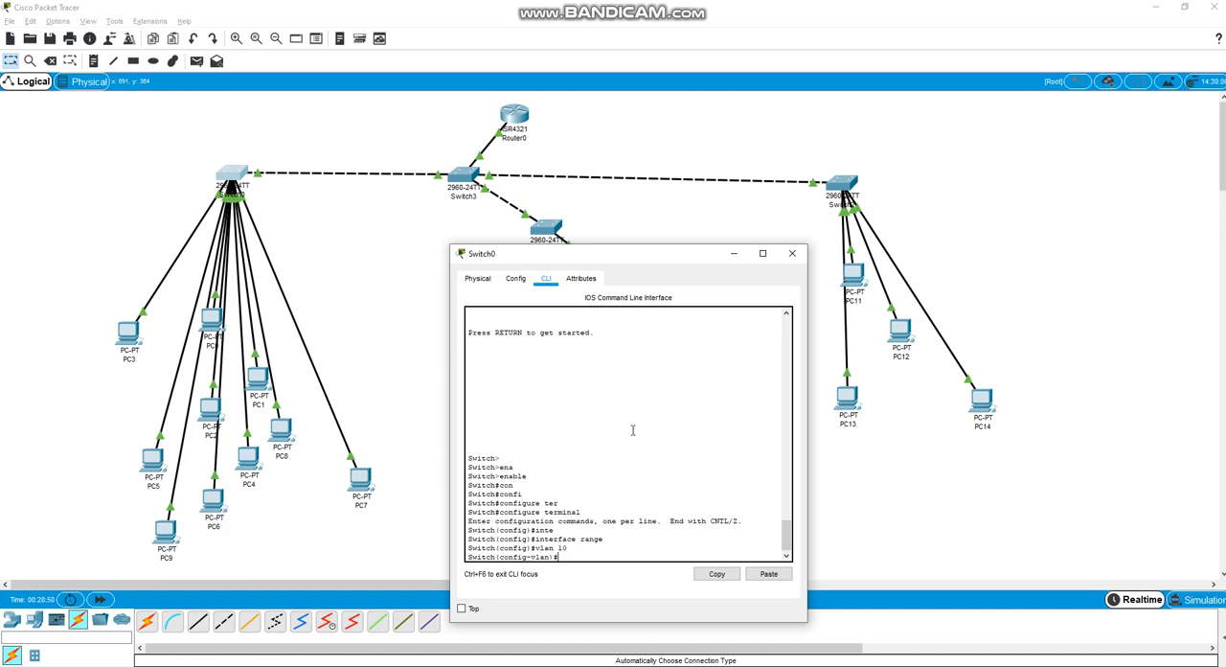
type("exit")
key("Return")
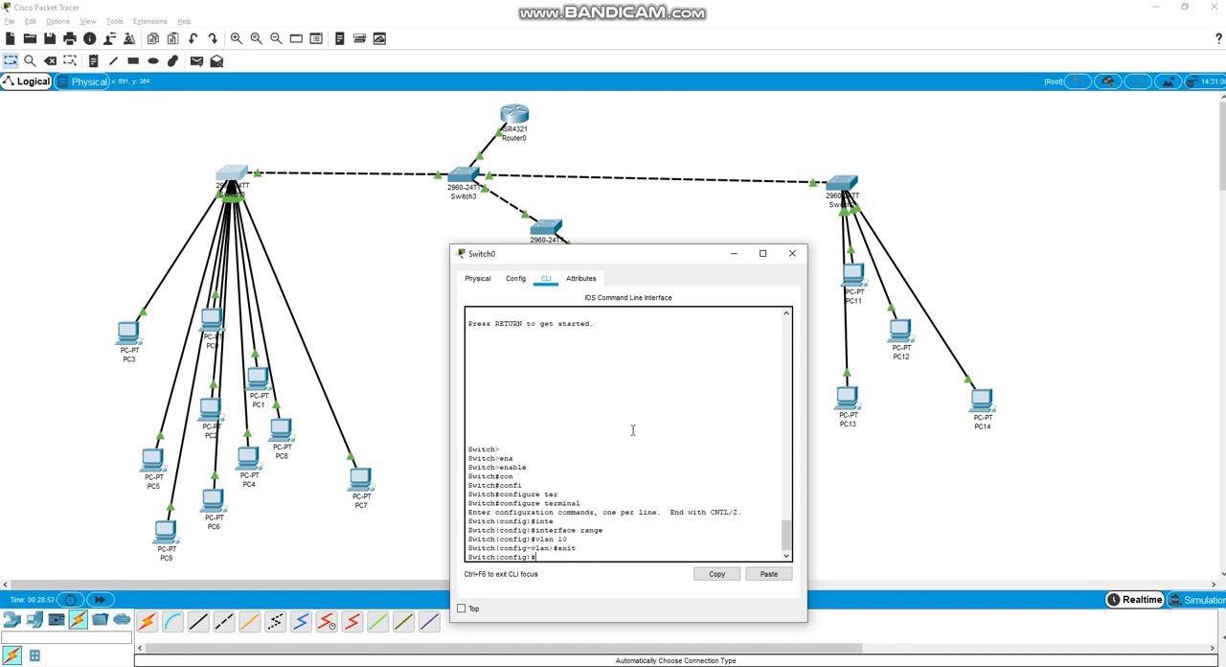
Try to select the port range with the command interface range 0/1-11
type("inter")
key("Tab")
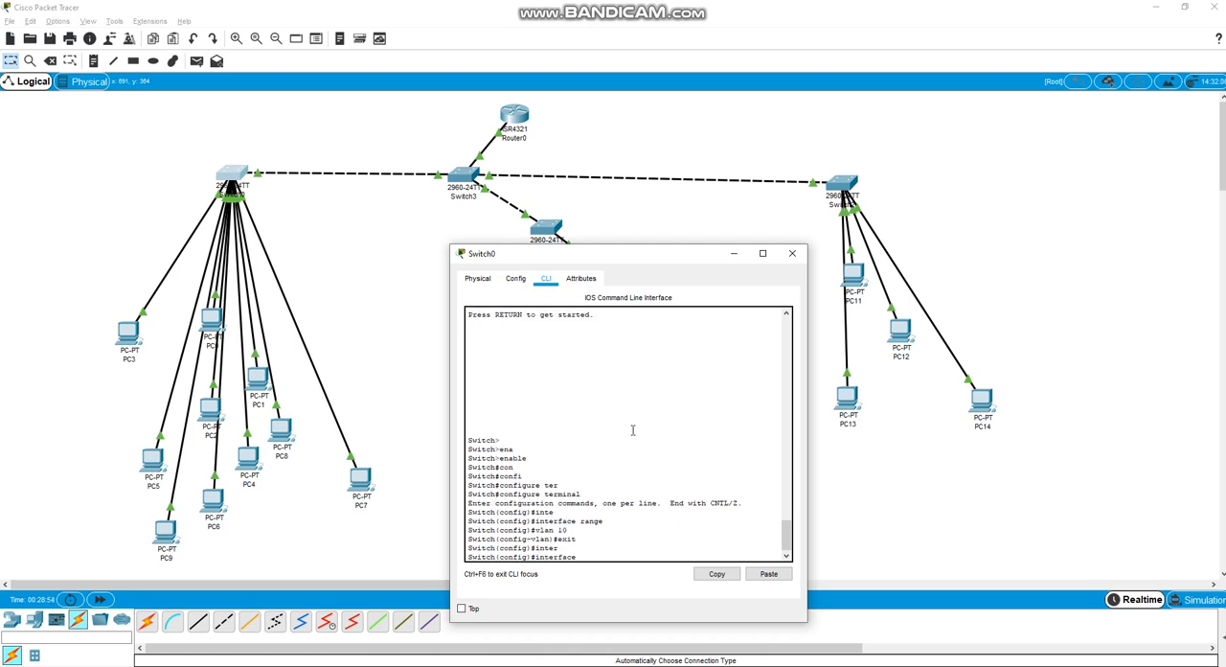
type("rtaange")
key("Tab")
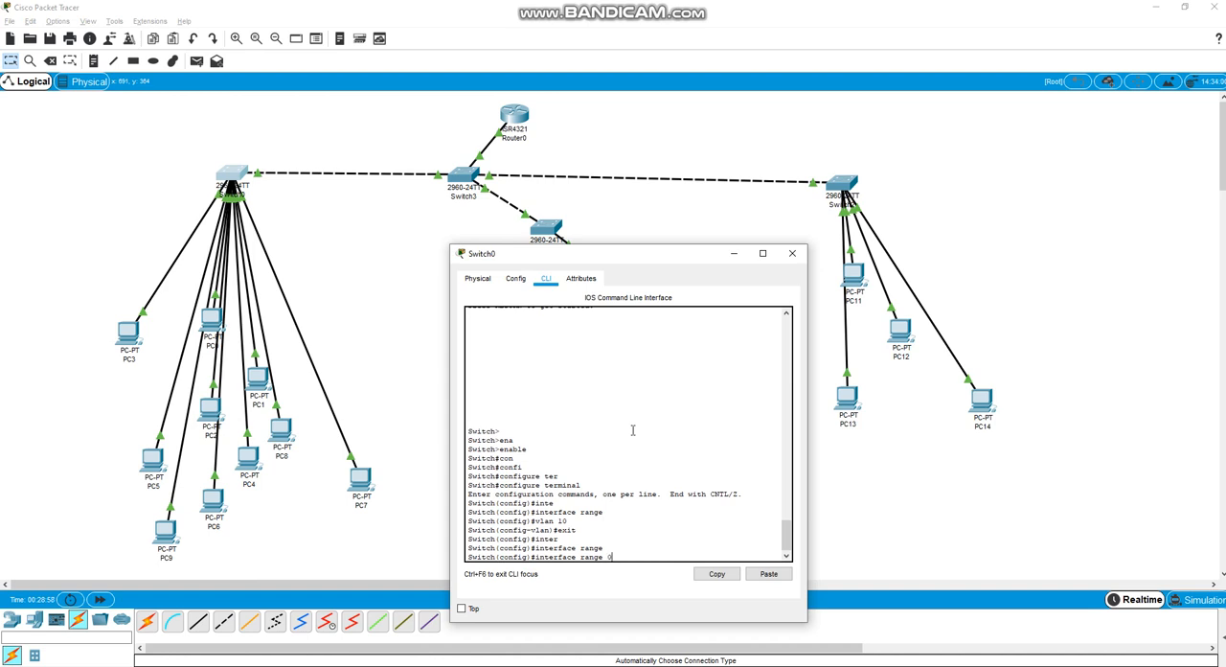
type("0/1-11")
key("Return")
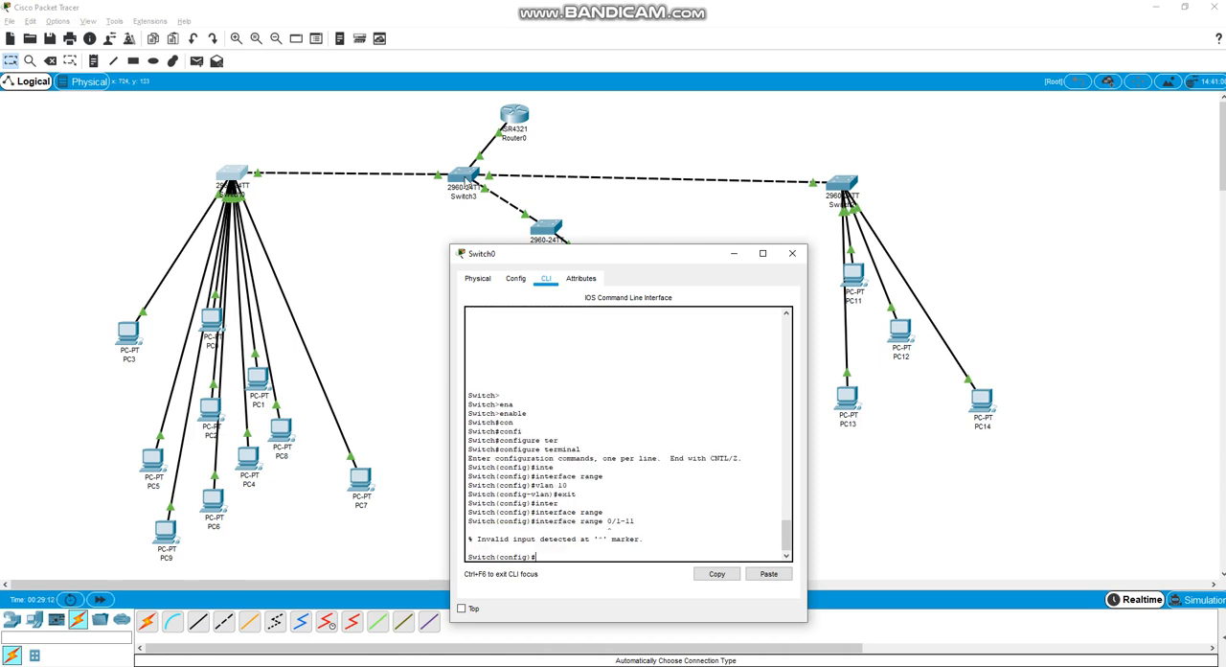
Enter configuration mode for Switch0's ports with interface range fastEthernet 0/1-11
key("Up")
key("BackSpace")
key("BackSpace")
key("BackSpace")
key("BackSpace")
key("BackSpace")
key("BackSpace")
type("fas")
key("Tab")
type("0")
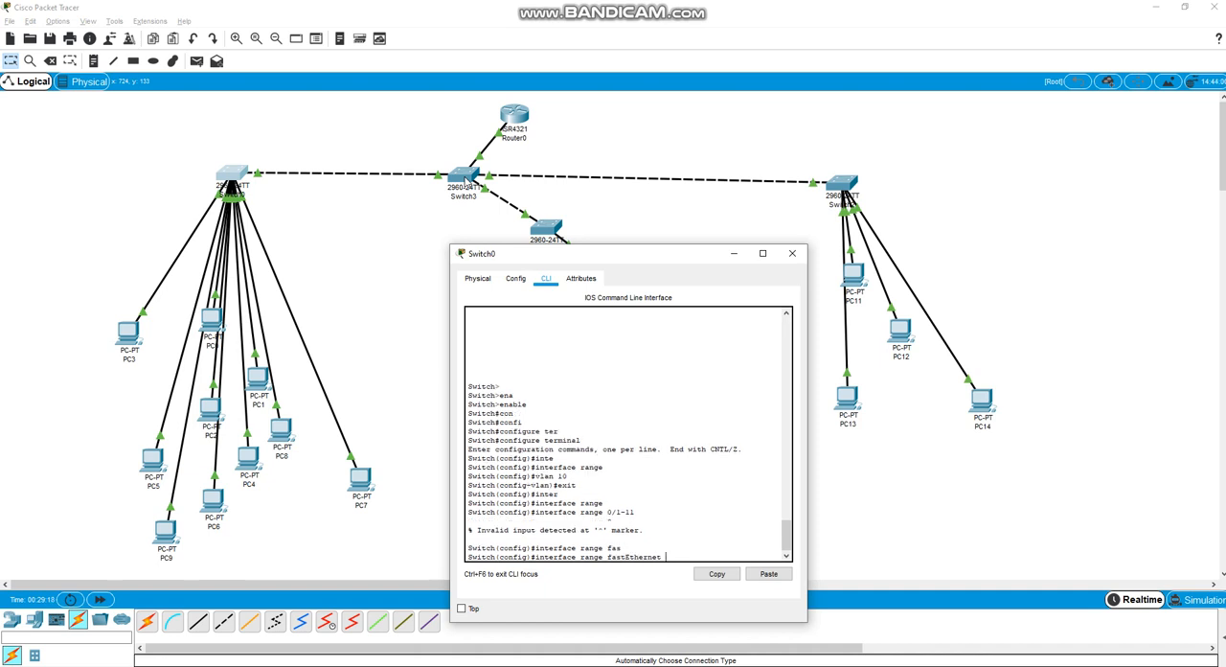
type("/1-11")
key("Return")
Assign Switch0's selected port range to VLAN 10 with switchport access vlan 10
type("swi")
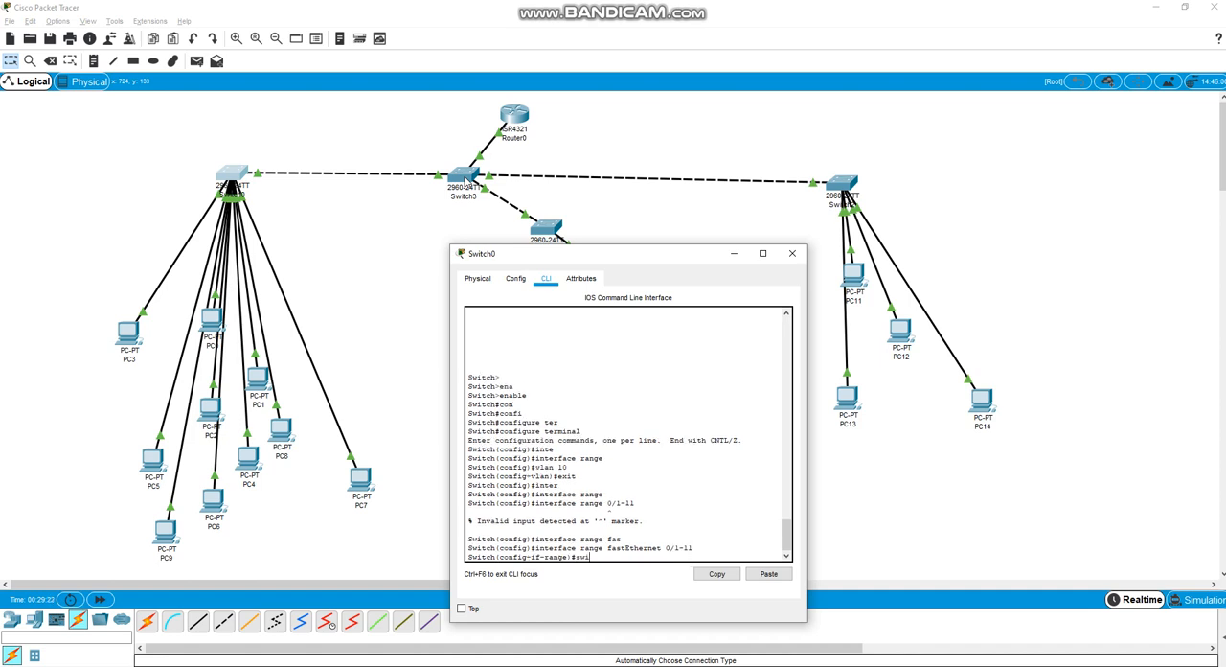
key("Tab")
type("ac")
key("Tab")
type("vla")
key("Tab")
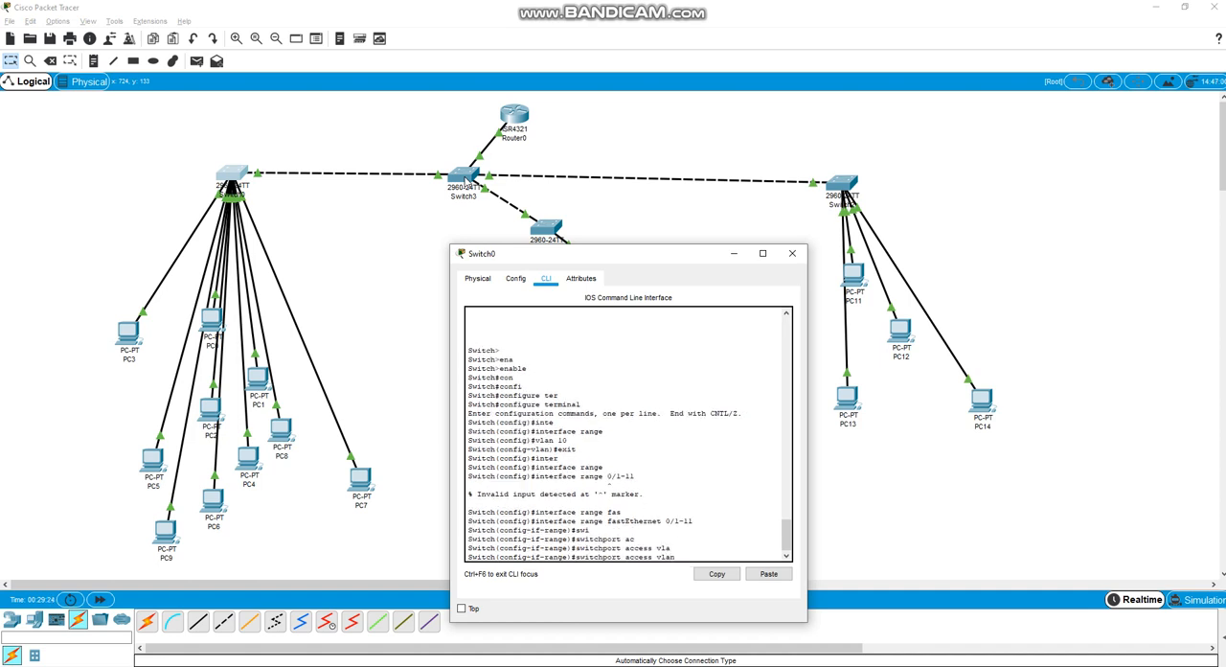
type("10")
key("Return")
Exit Switch0's configuration modes and save its configuration with wr mem, closing the device window when done
type("exit")
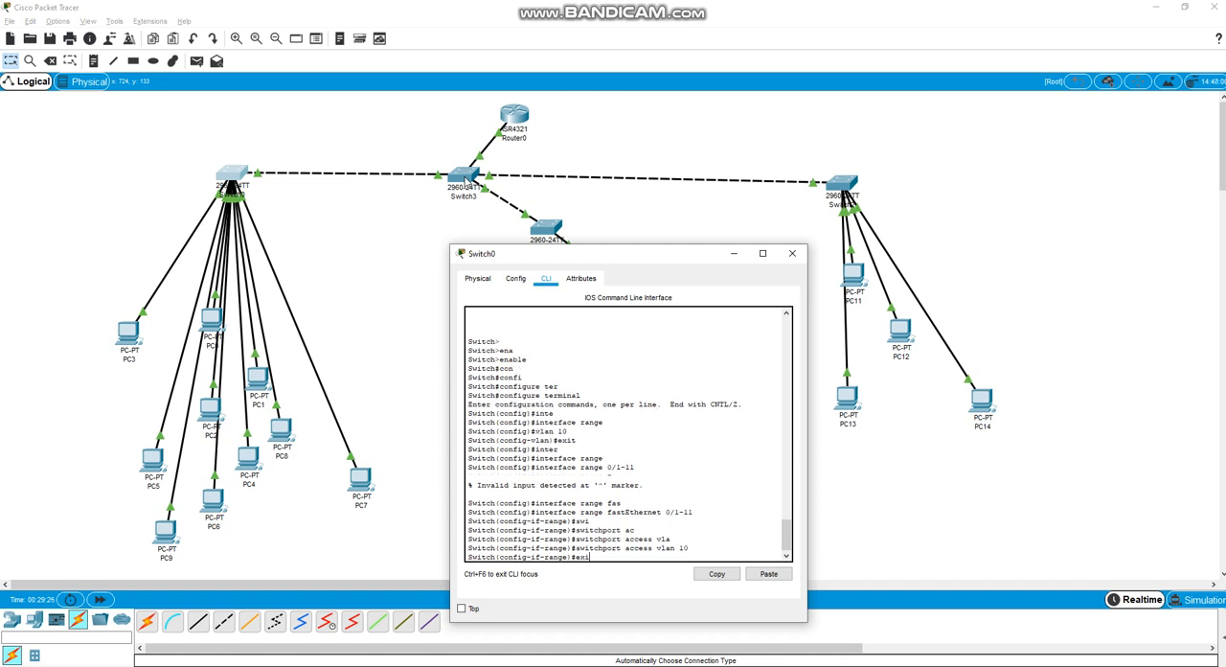
key("Return")
type("exit")
key("Return")
type("wr")
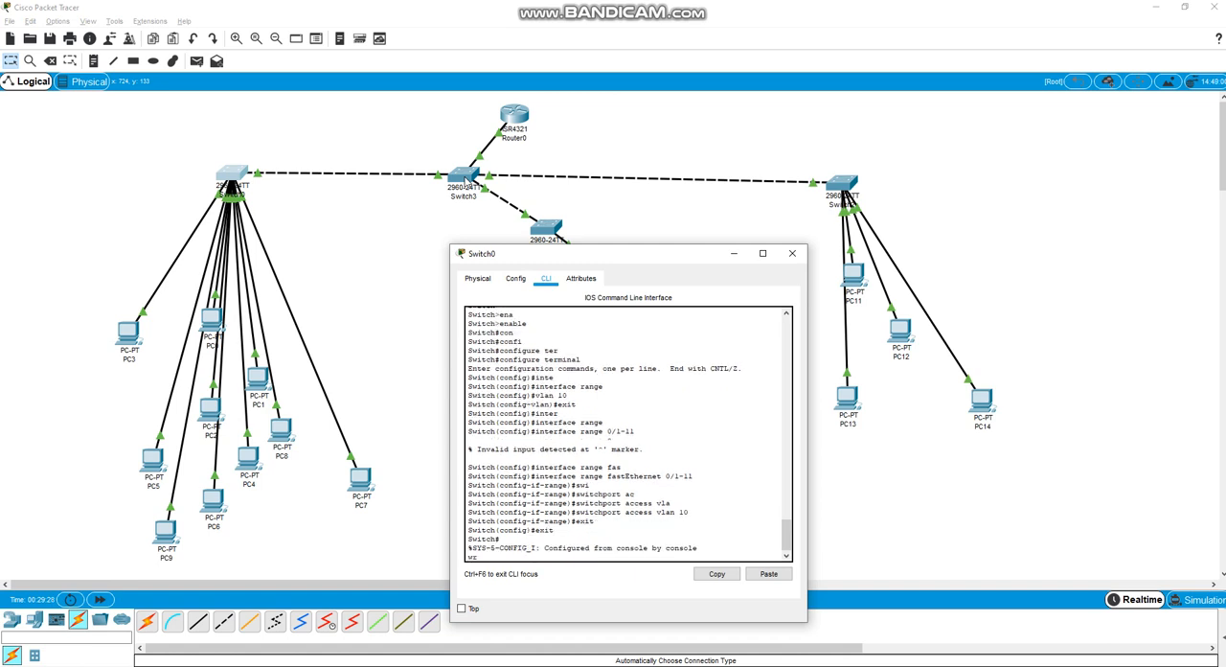
type(" memmem")
key("Return")
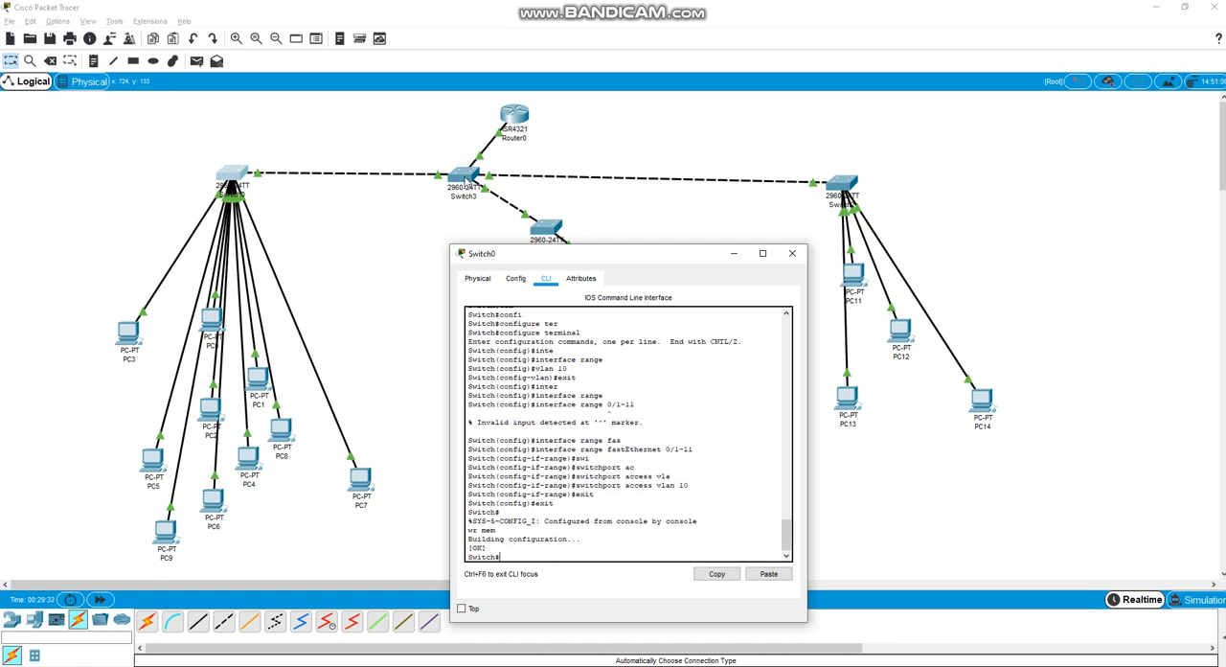
left_click(791, 253)
Open Switch1's command line and enter privileged mode with enable
left_click(545, 230)
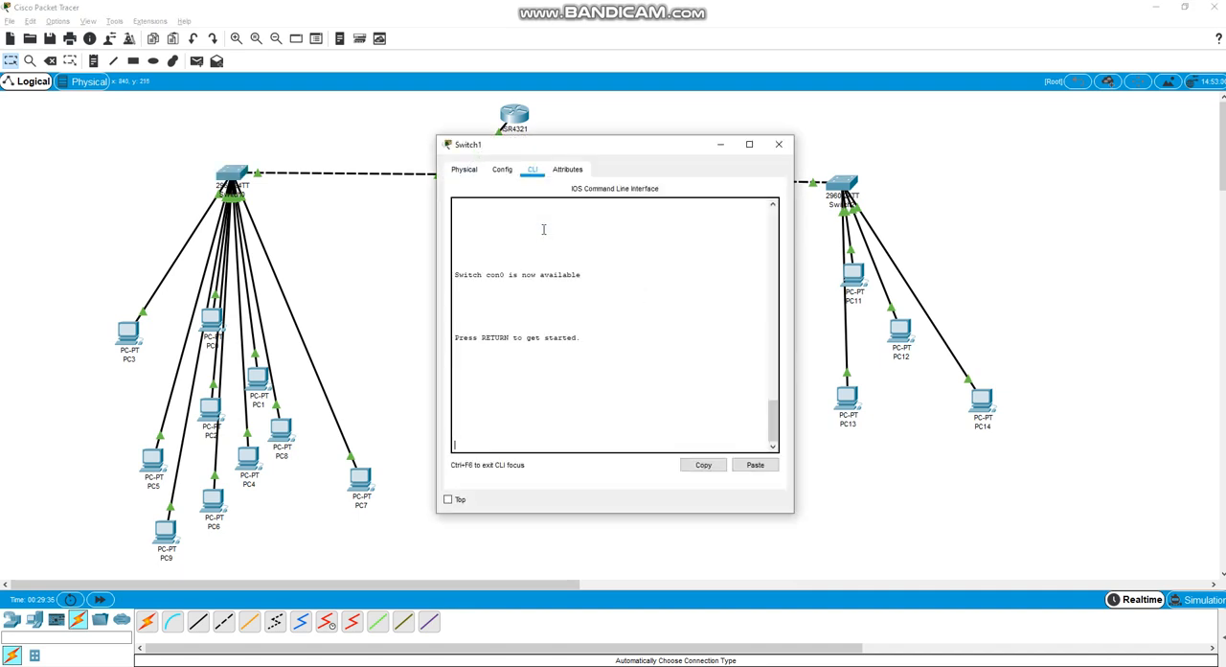
key("Return")
type("en")
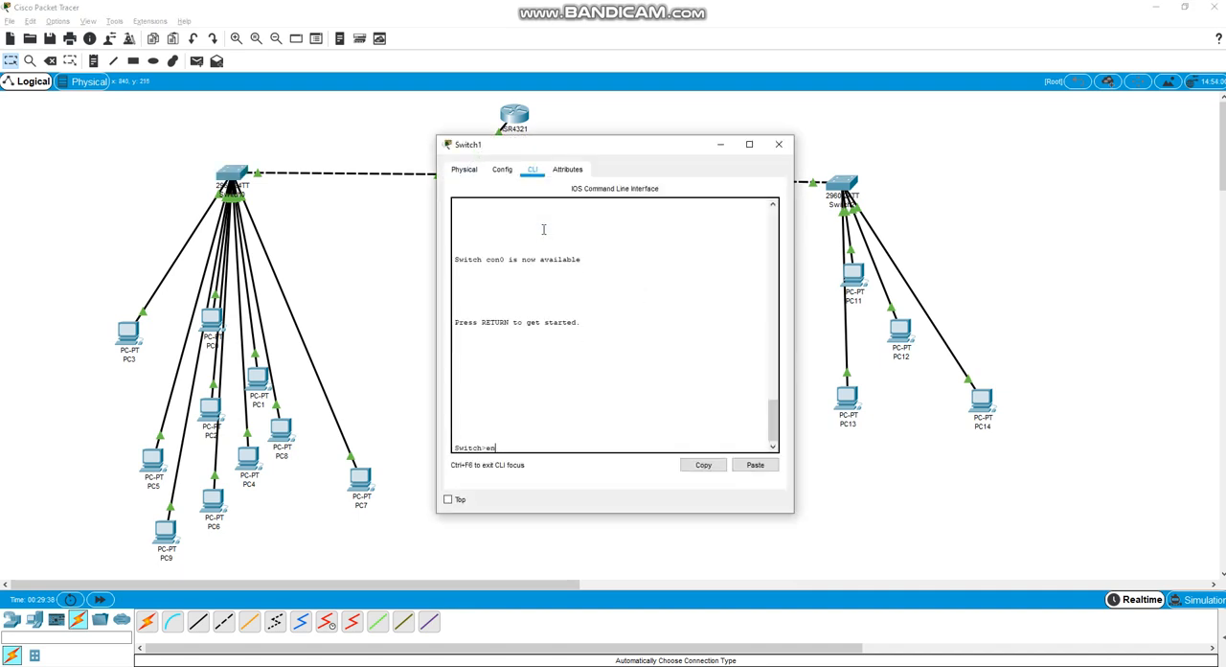
key("Tab")
key("Return")
Enter global configuration mode on Switch1 with configure terminal
type("co")
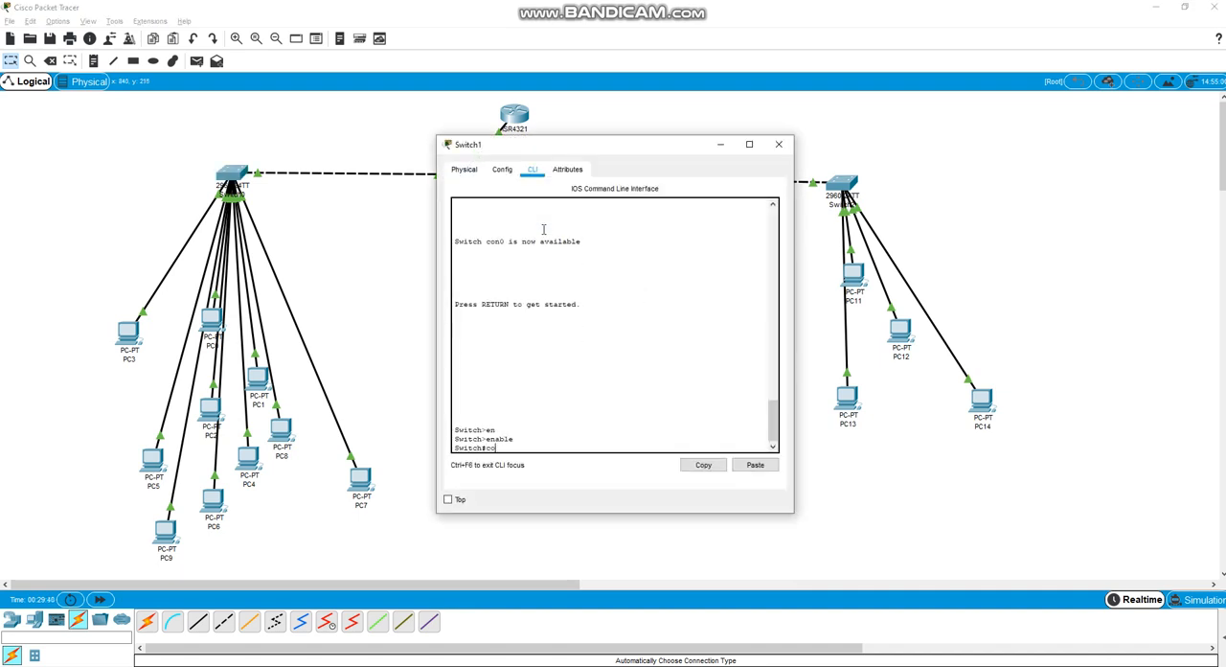
type("n")
key("Tab")
type("fi")
key("Tab")
type("ter")
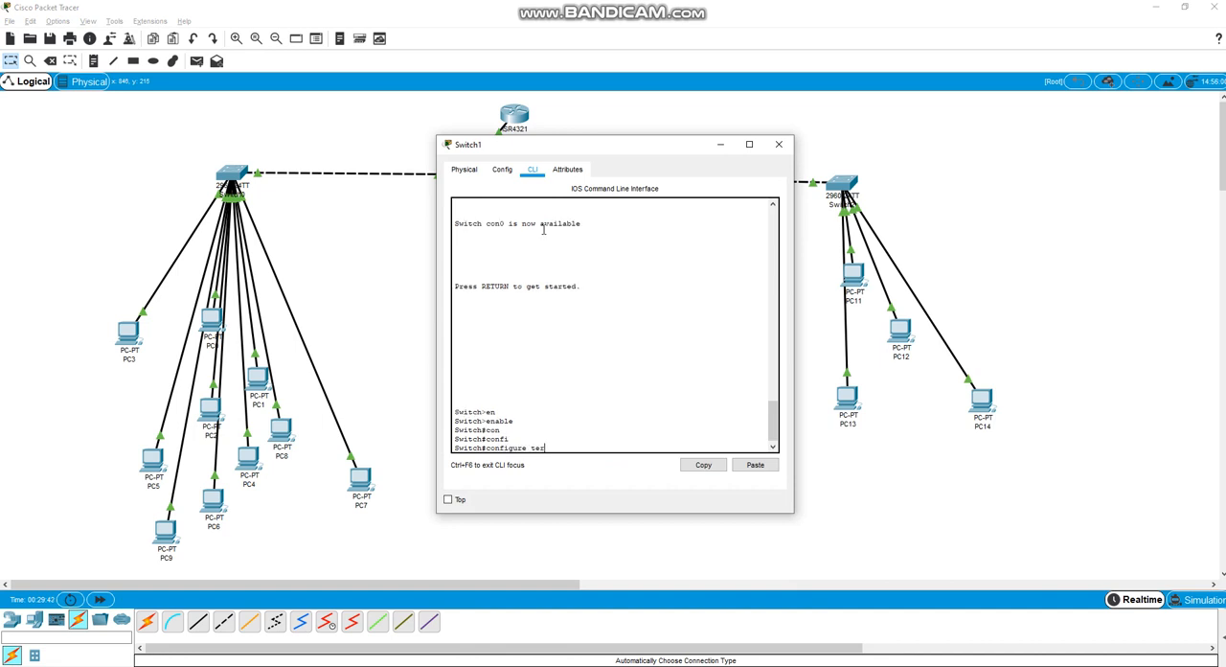
key("Tab")
key("Return")
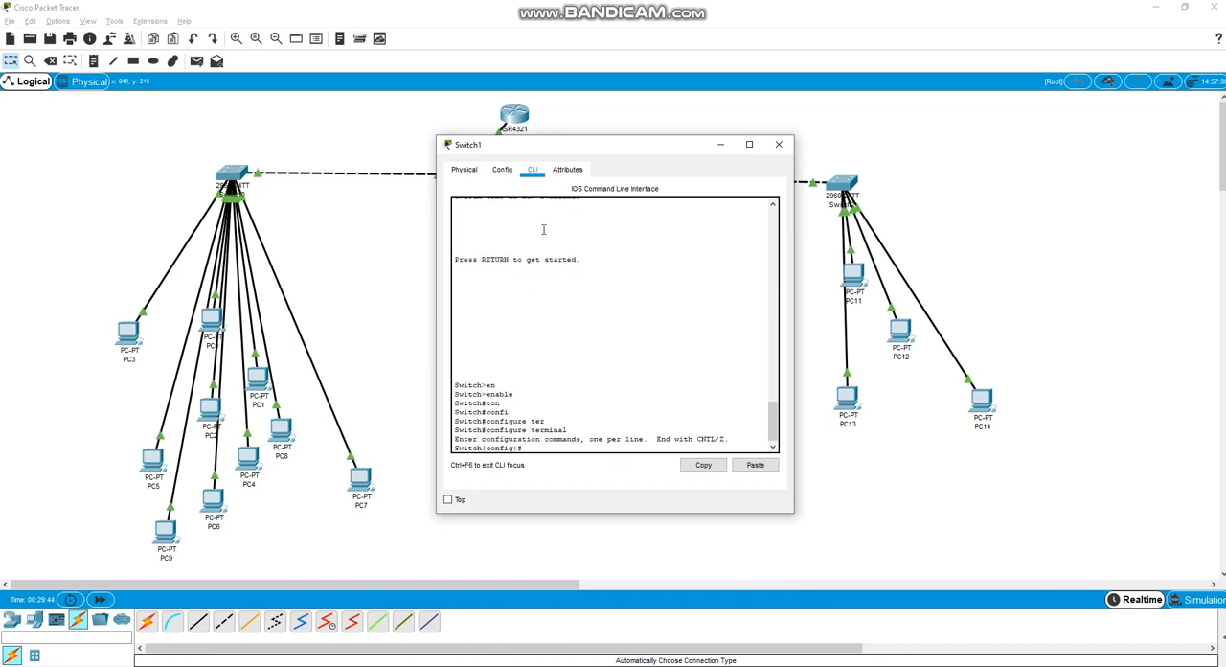
Create VLAN 20 on Switch1 and exit VLAN configuration mode
type("vlan 20")
key("Return")
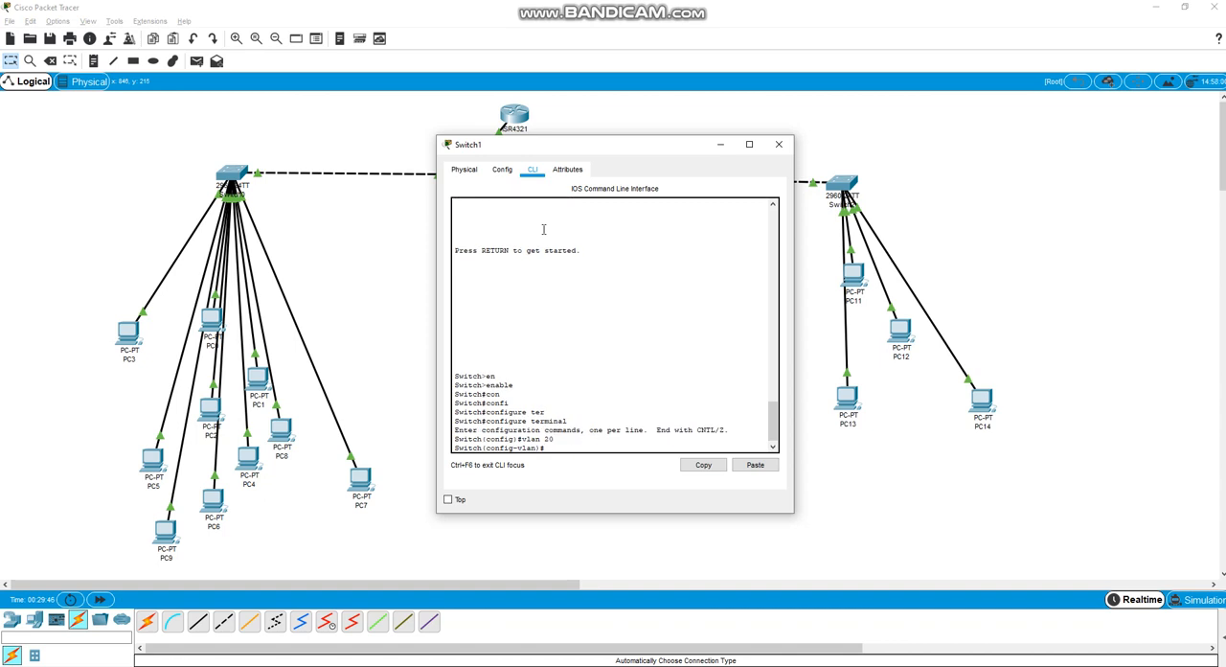
type("exit")
key("Return")
Enter configuration mode for Switch1's ports with interface range fastEthernet 0/1-2
type("inter")
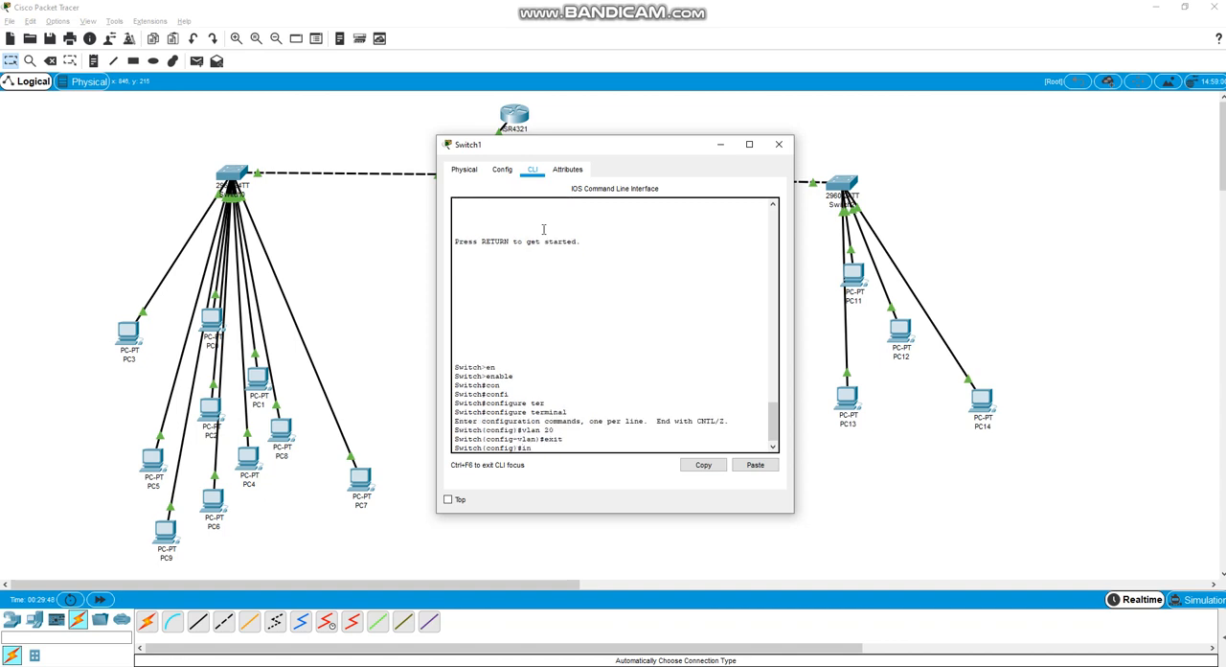
key("Tab")
type("fas")
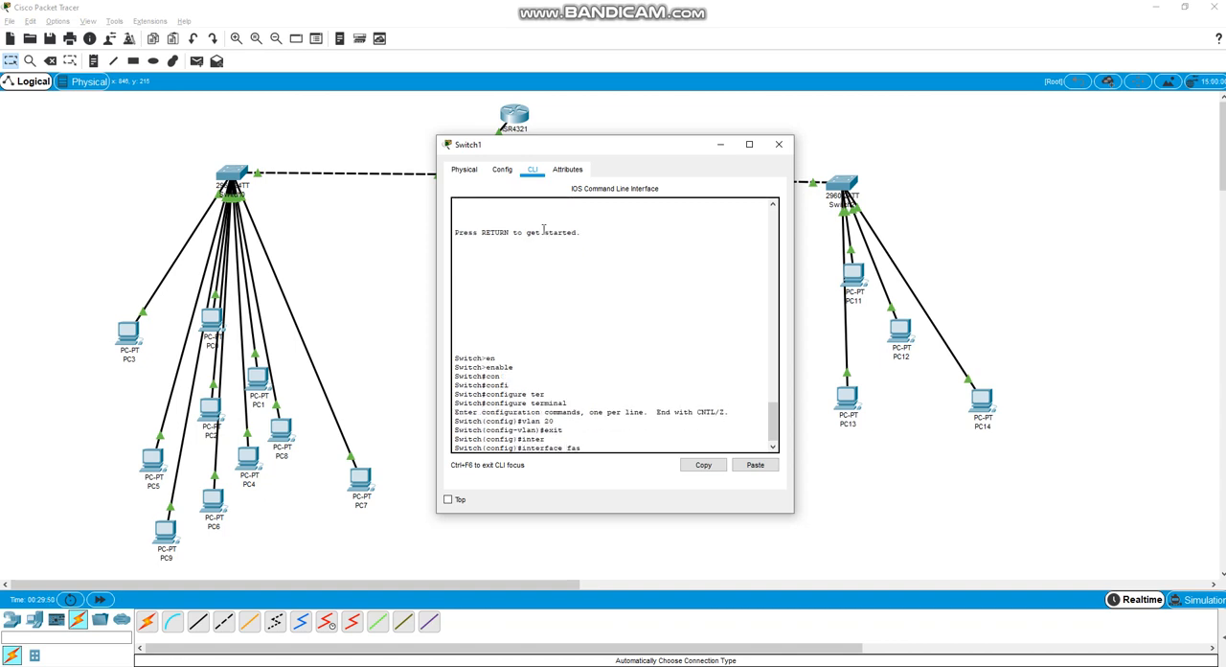
key("BackSpace")
key("BackSpace")
type("ra")
key("Tab")
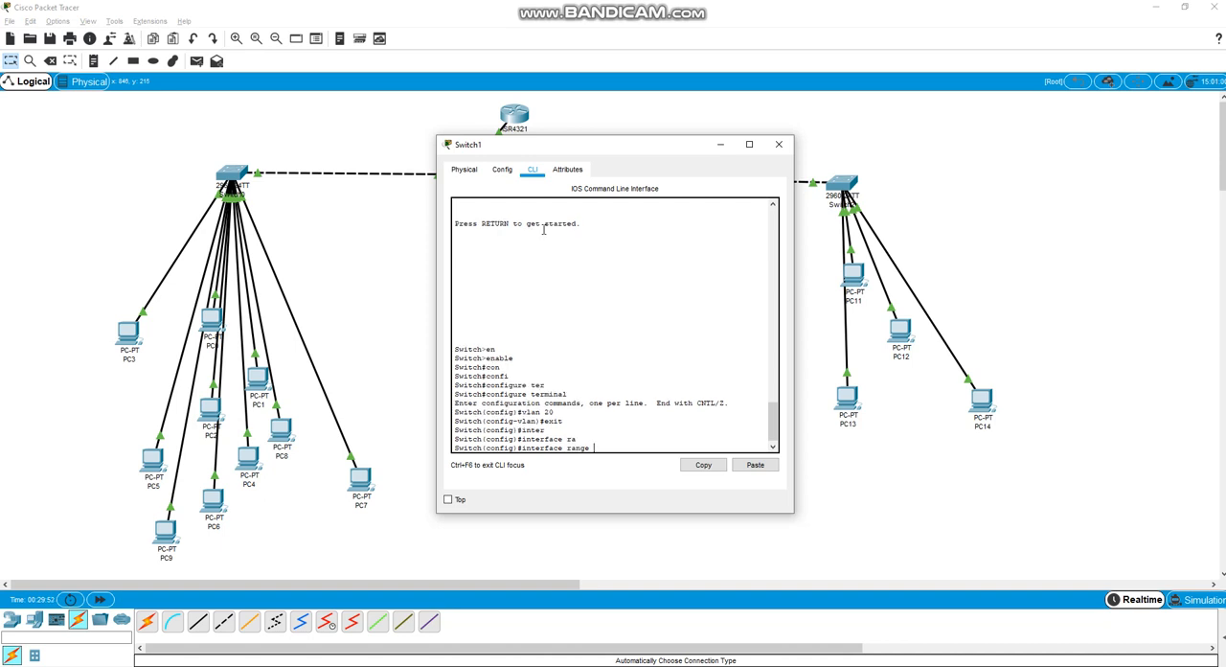
type("fa")
key("Tab")
type("0/")
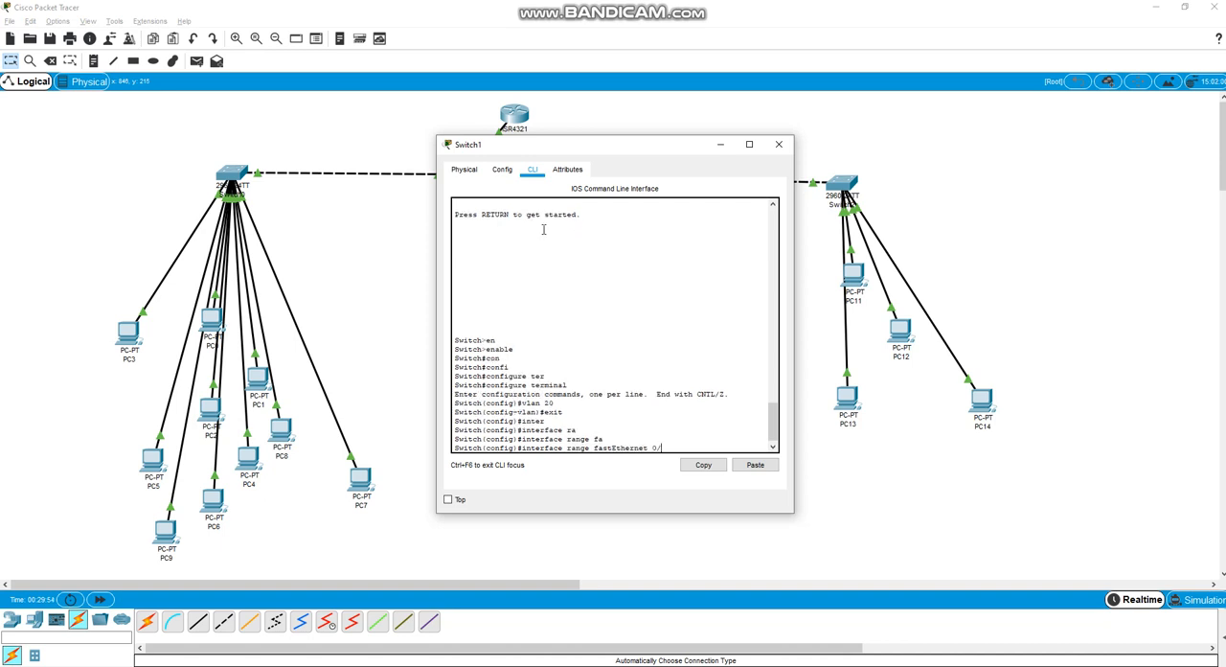
type("1-2")
key("Return")
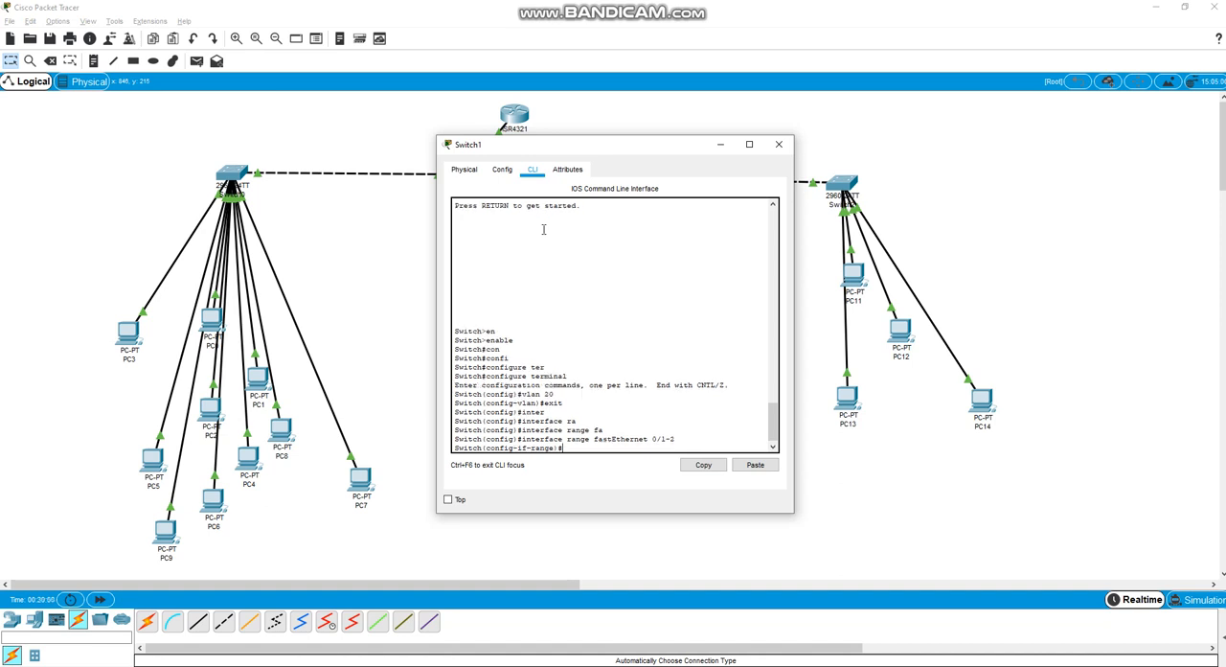
Assign Switch1's selected port range to VLAN 20 with switchport access vlan 20
type("swi")
key("Tab")
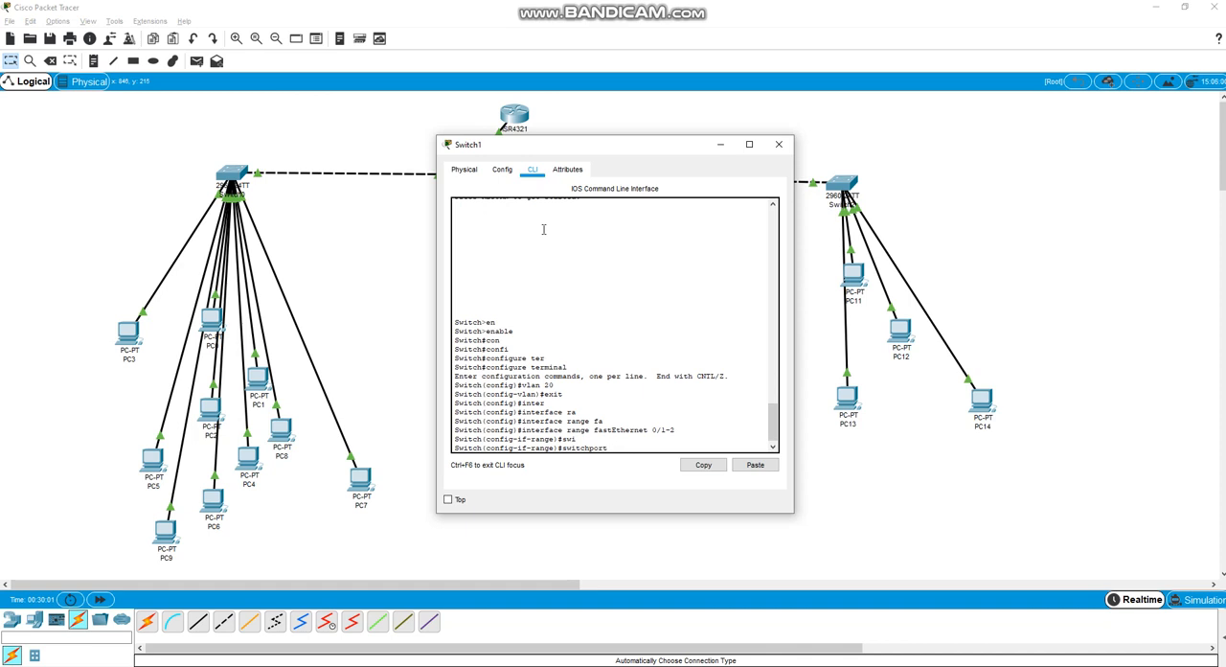
type("acc")
key("Tab")
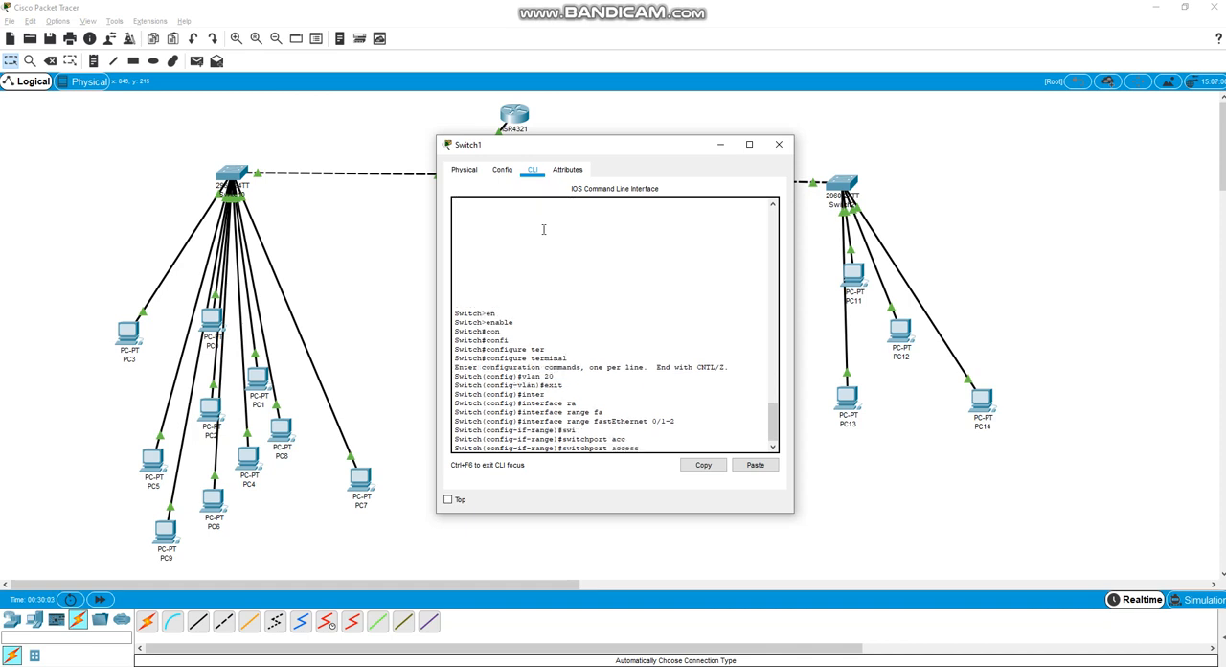
type("vla")
key("Tab")
type("20")
key("Return")
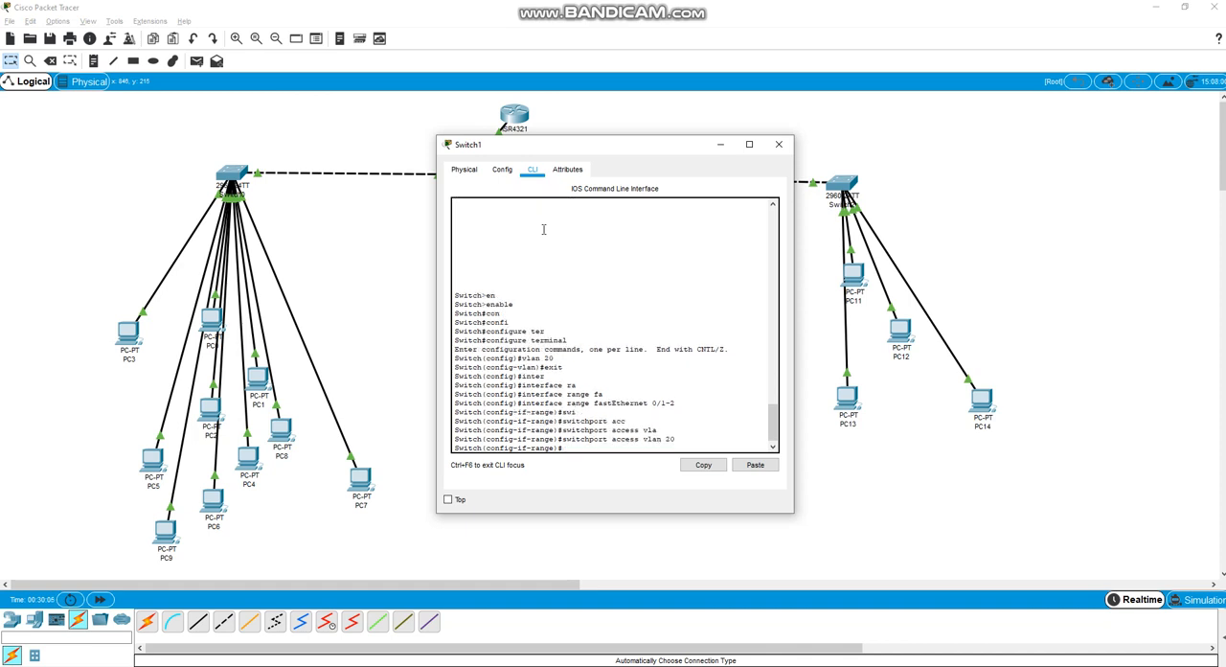
Exit Switch1's configuration modes and save its configuration with wr mem, closing the device window when done
type("exirt")
type("t")
key("Return")
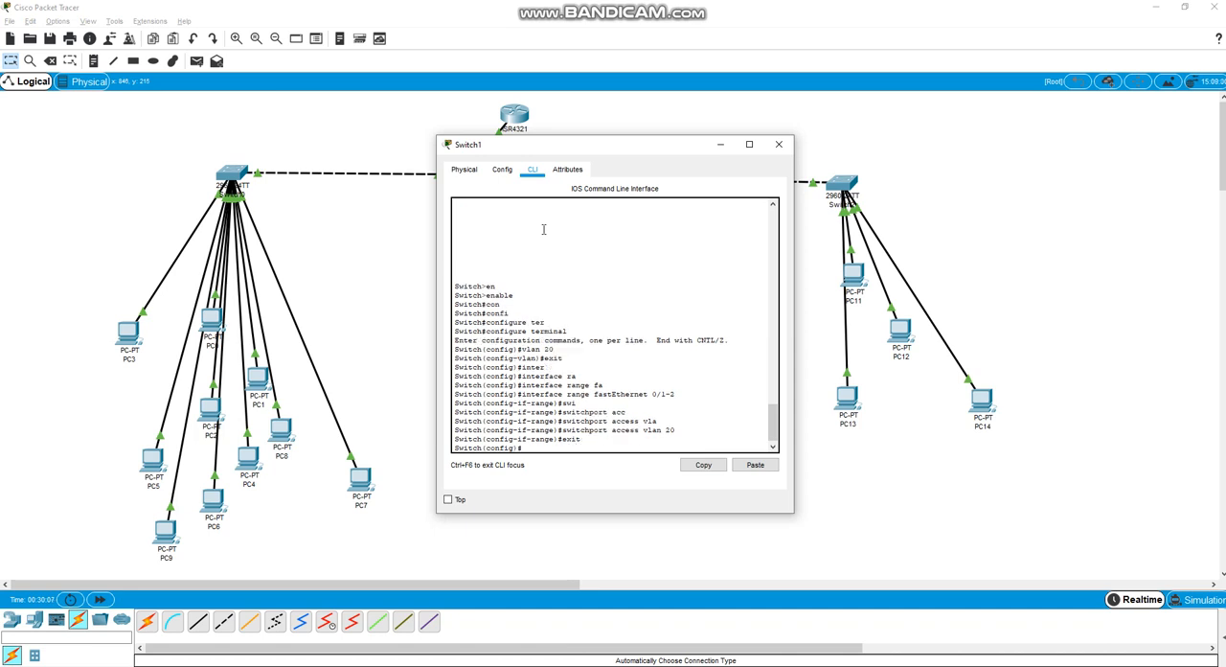
type("exit")
key("Return")
type("wre")
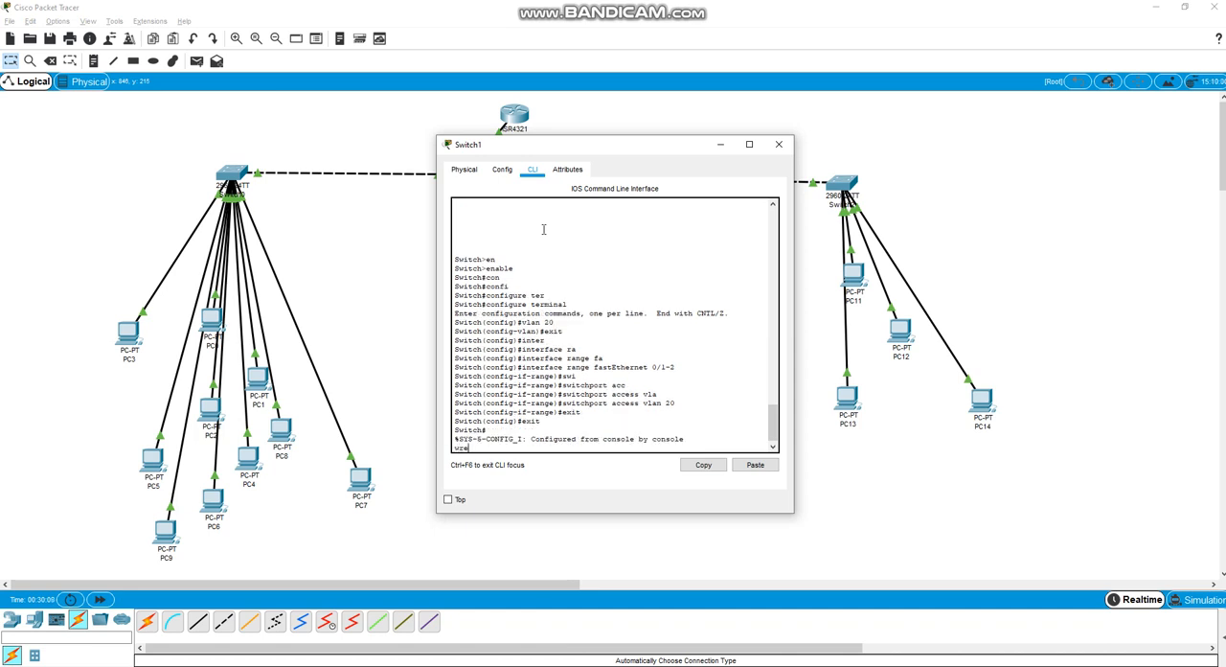
type("mem")
key("Return")
key("Return")
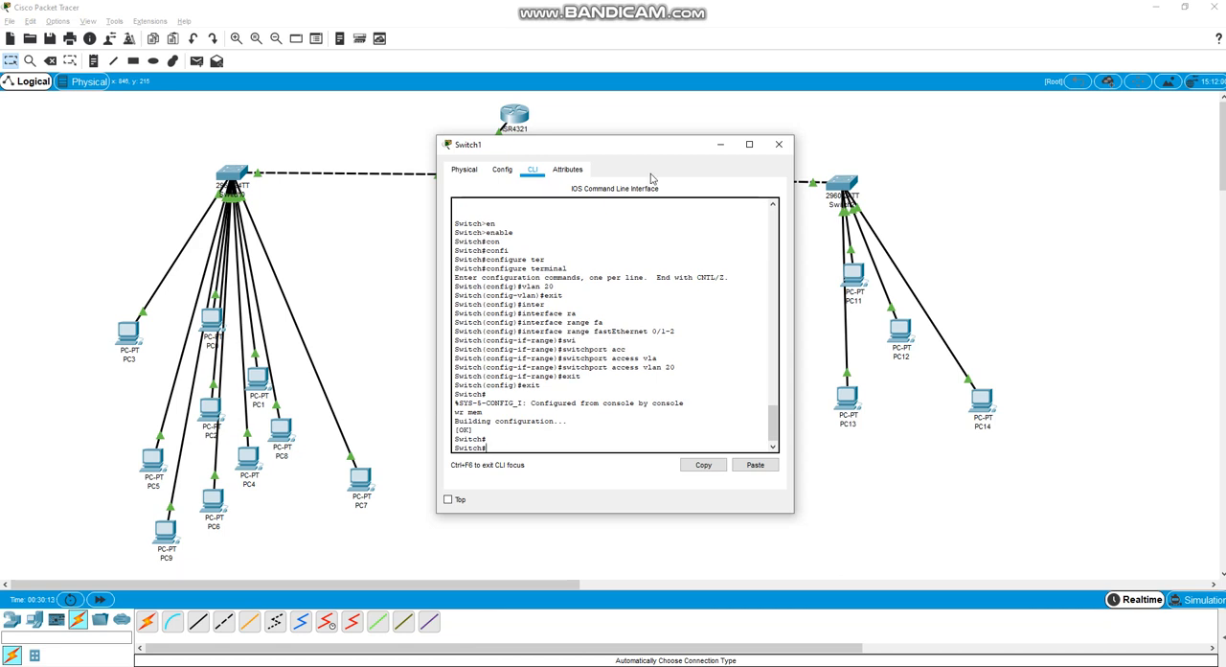
left_click(779, 144)
Open Switch2's command line and enter privileged mode with enable
left_click(850, 186)
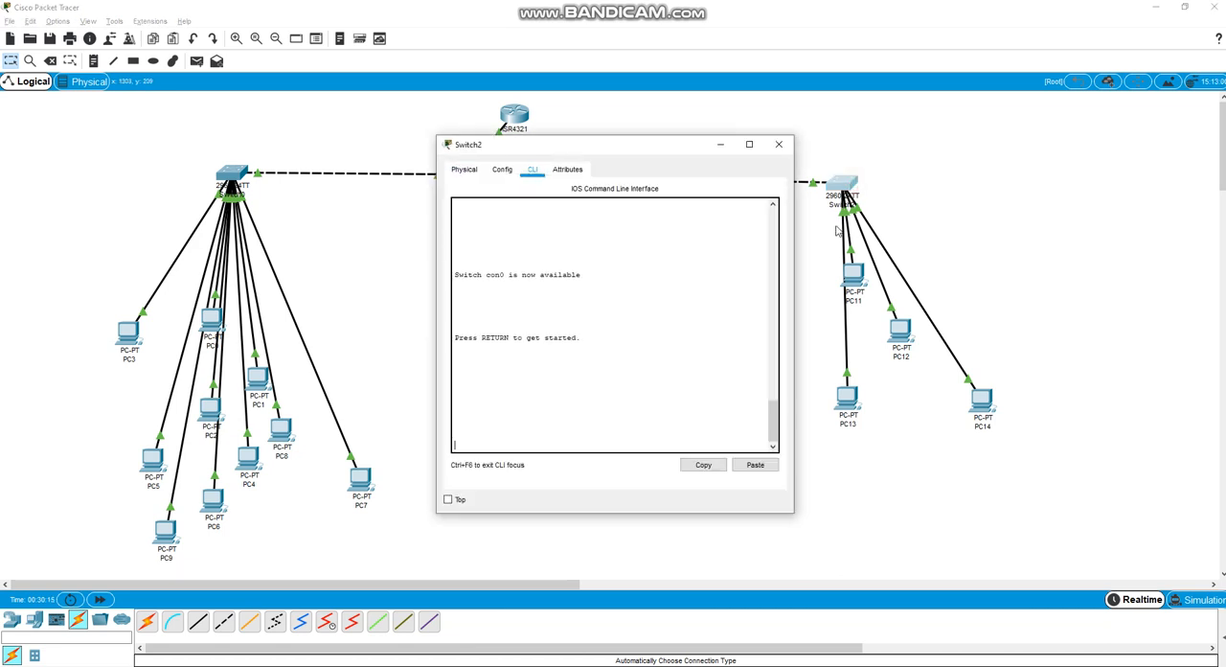
key("Return")
key("Return")
type("enab")
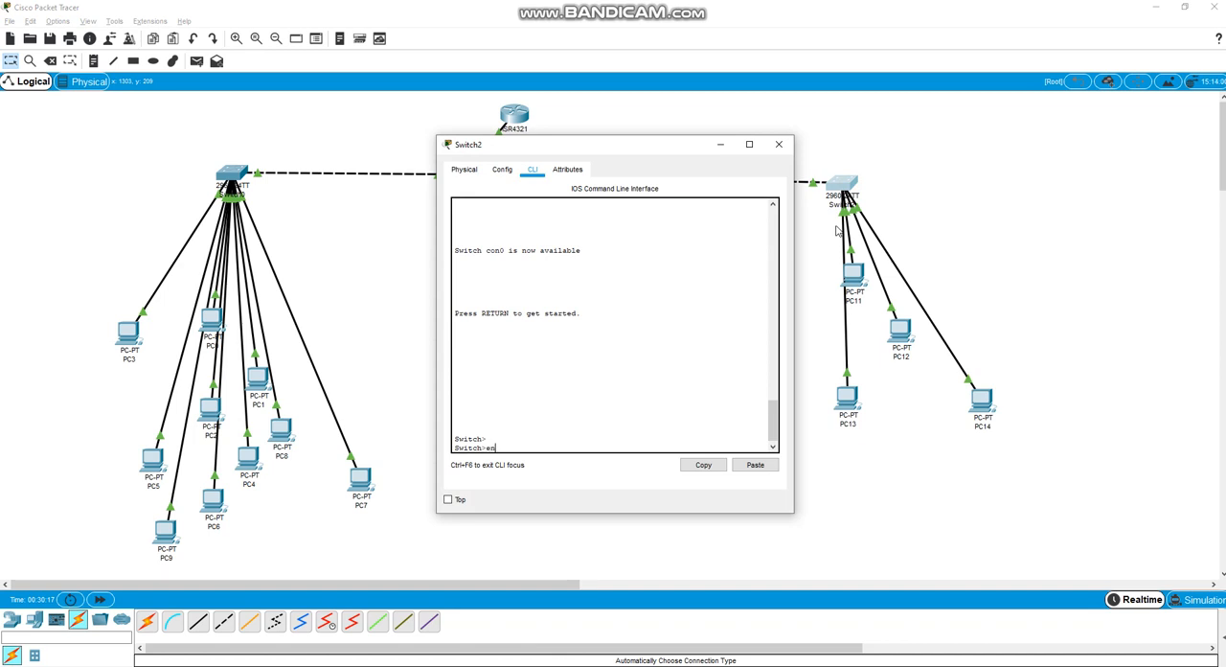
key("Tab")
key("Return")
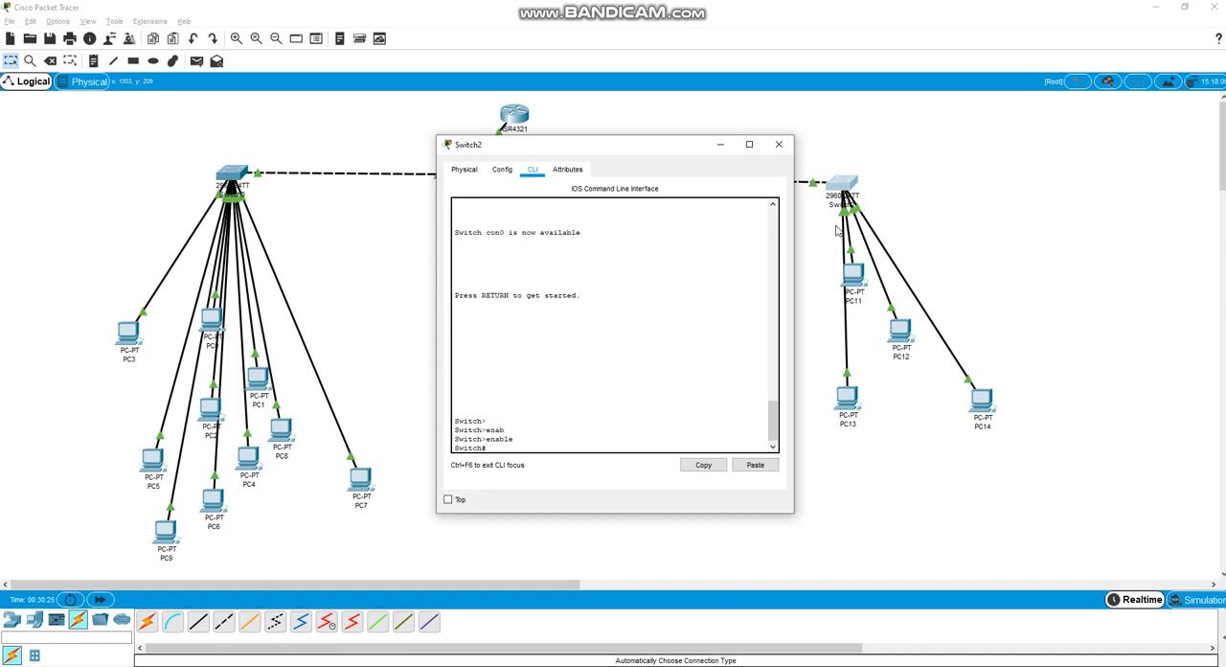
Enter global configuration mode on Switch2 with configure terminal
type("fi")
key("Tab")
type("t")
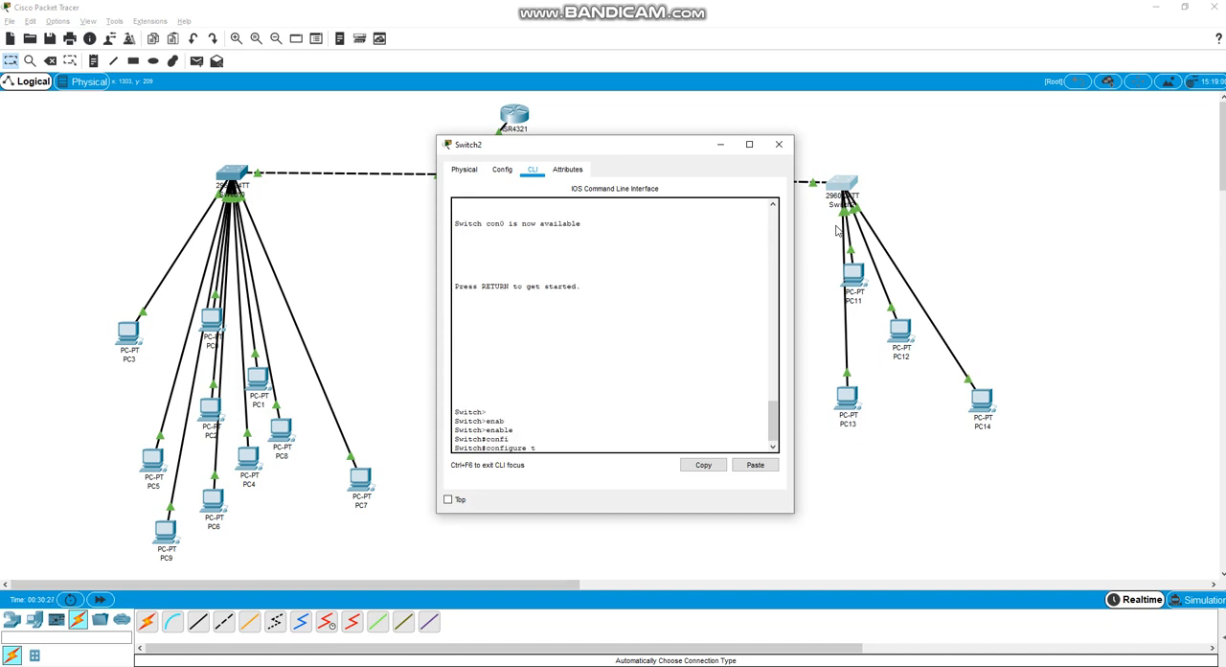
type("er")
key("Tab")
key("Return")
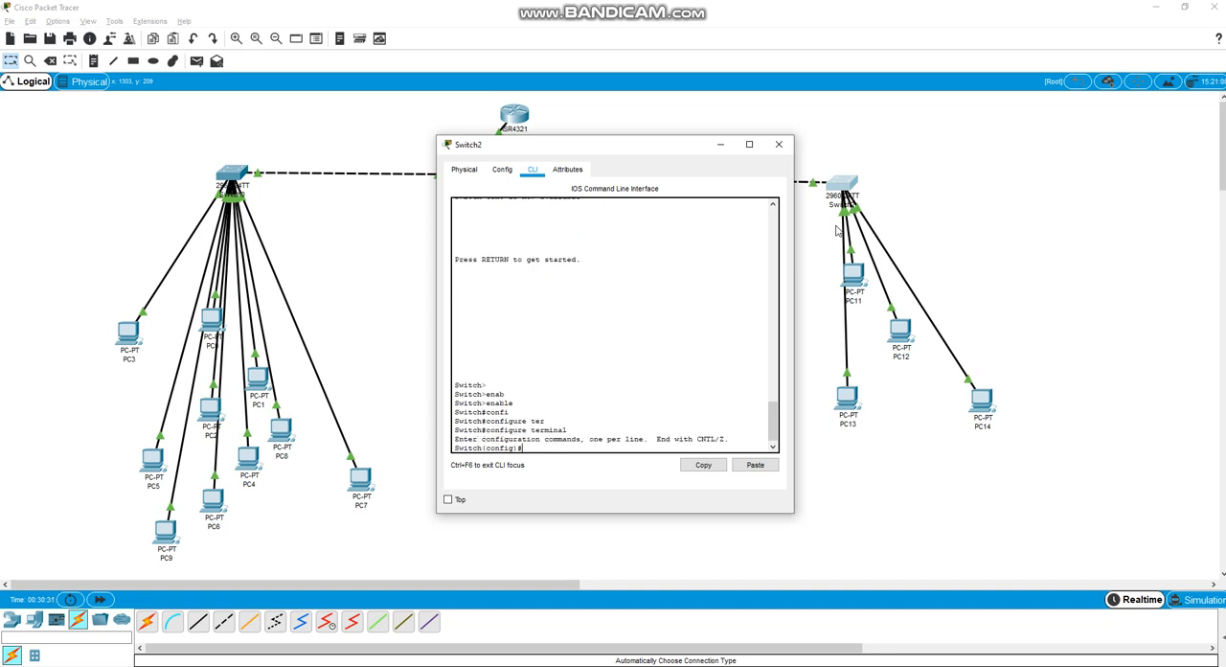
Create VLAN 30 on Switch2 and exit VLAN configuration mode
type("vlan 30")
key("Return")
type("exi")
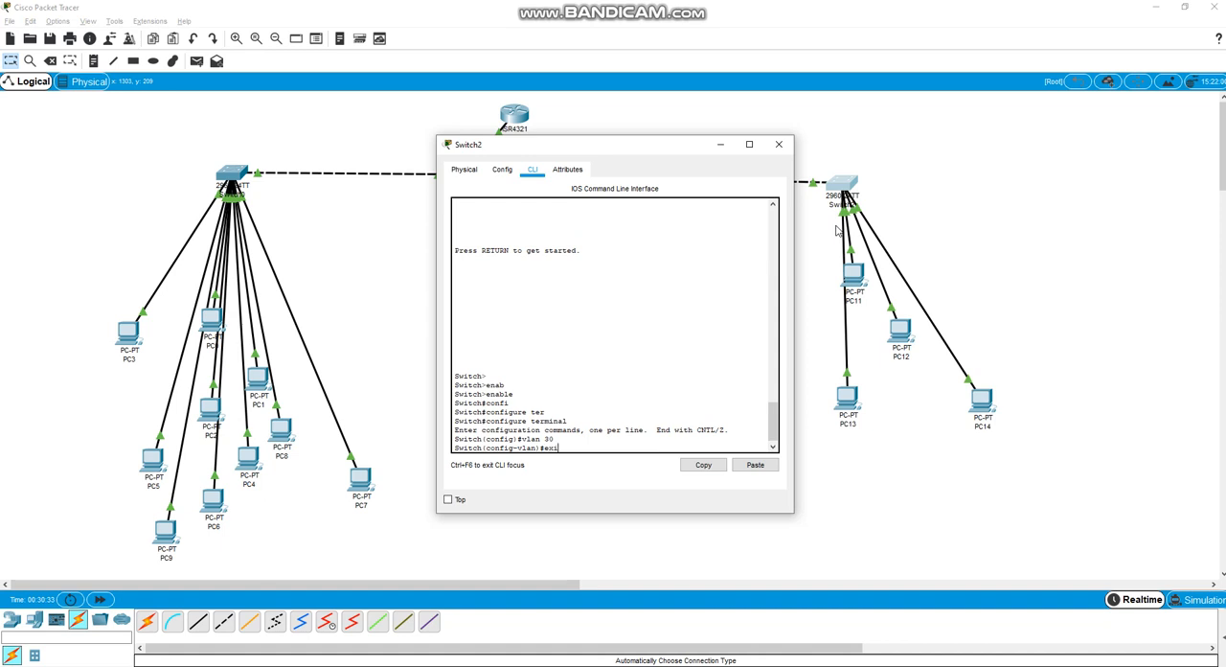
type("t")
key("Return")
Enter configuration mode for Switch2's ports with interface range fastEthernet 0/1-5
type("inter")
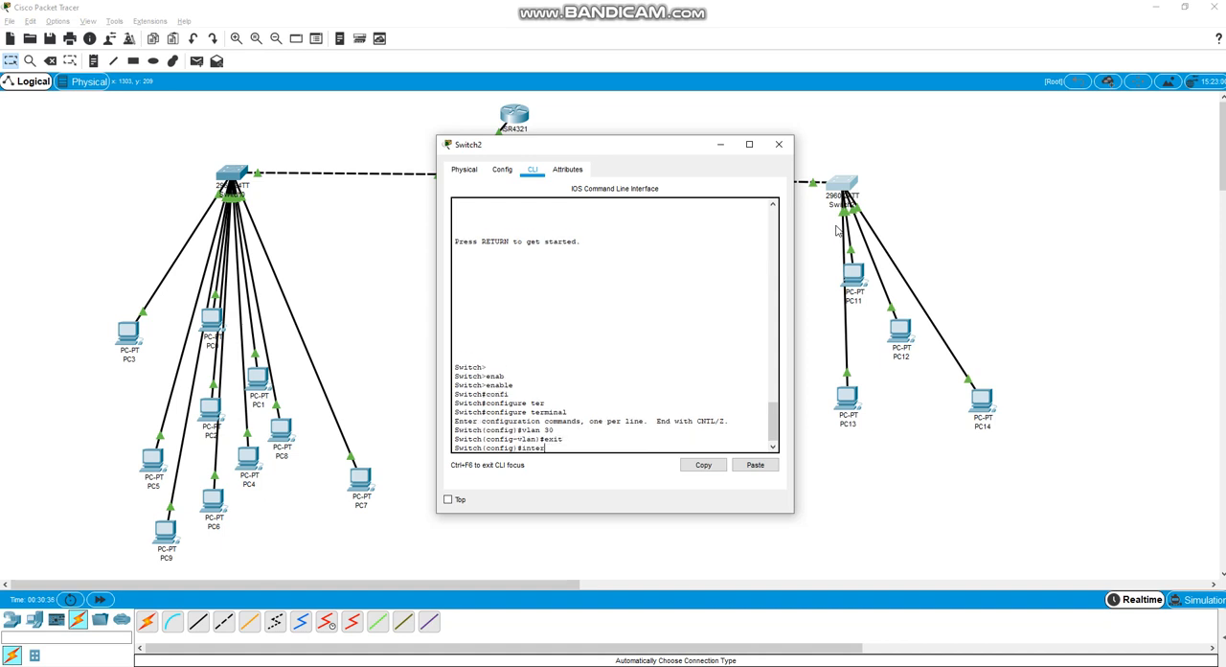
key("Tab")
type("face ")
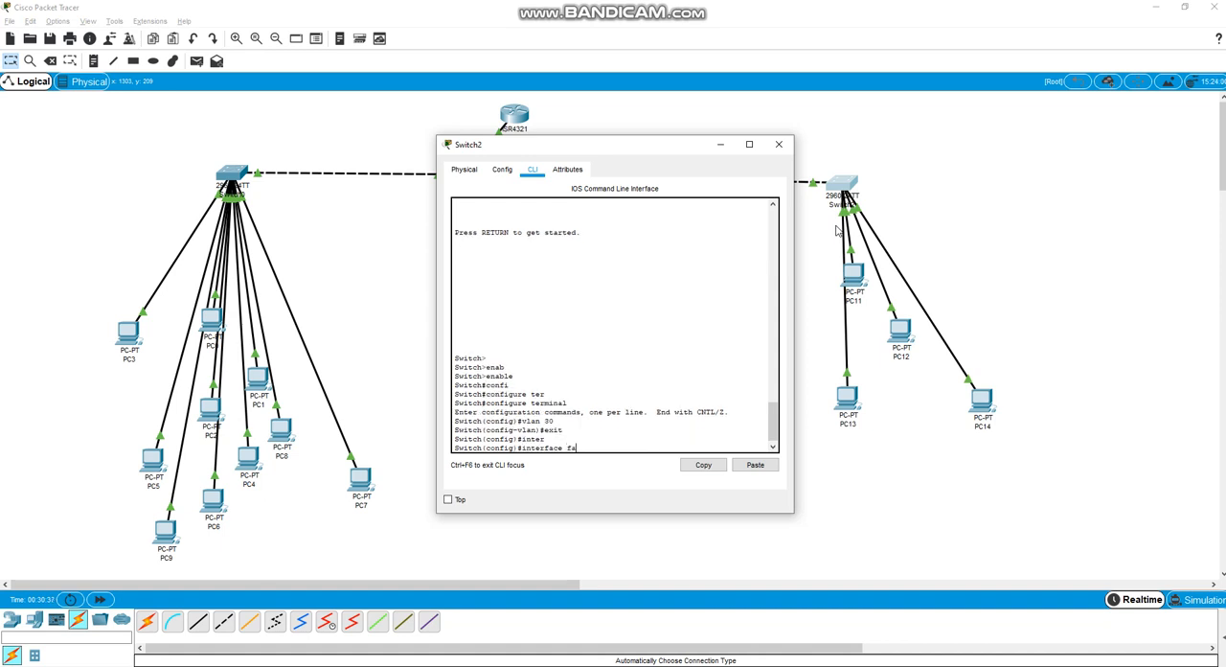
type("range")
key("Tab")
type("fas")
key("Tab")
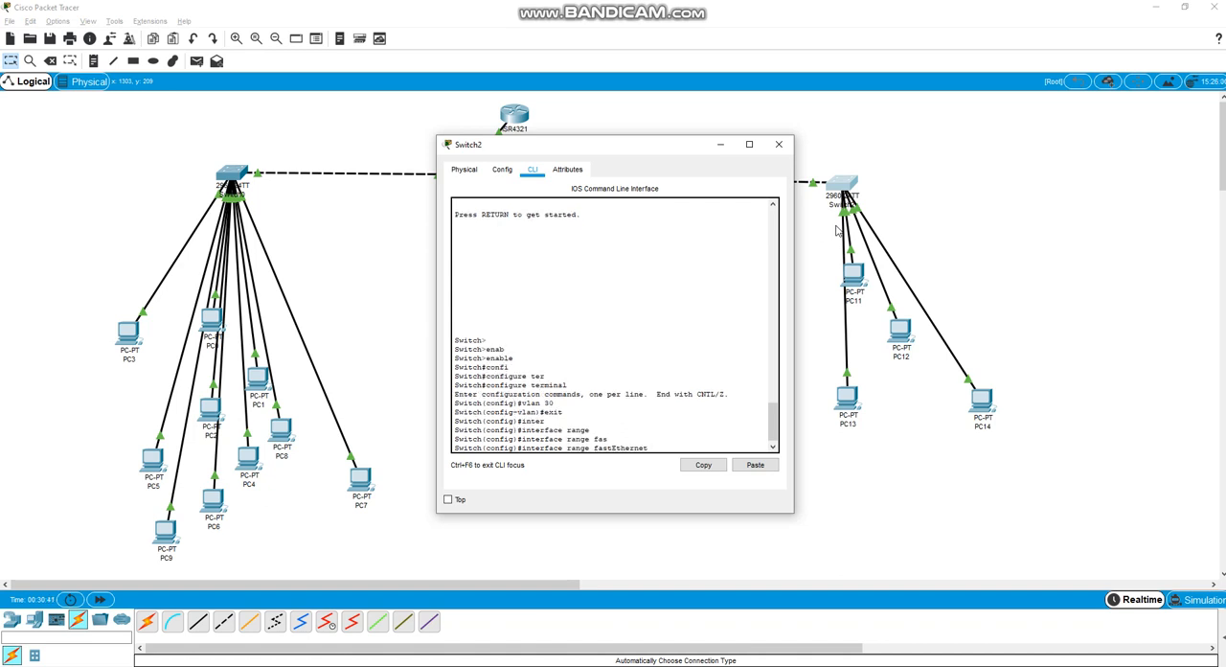
type("0/1-5")
key("Return")
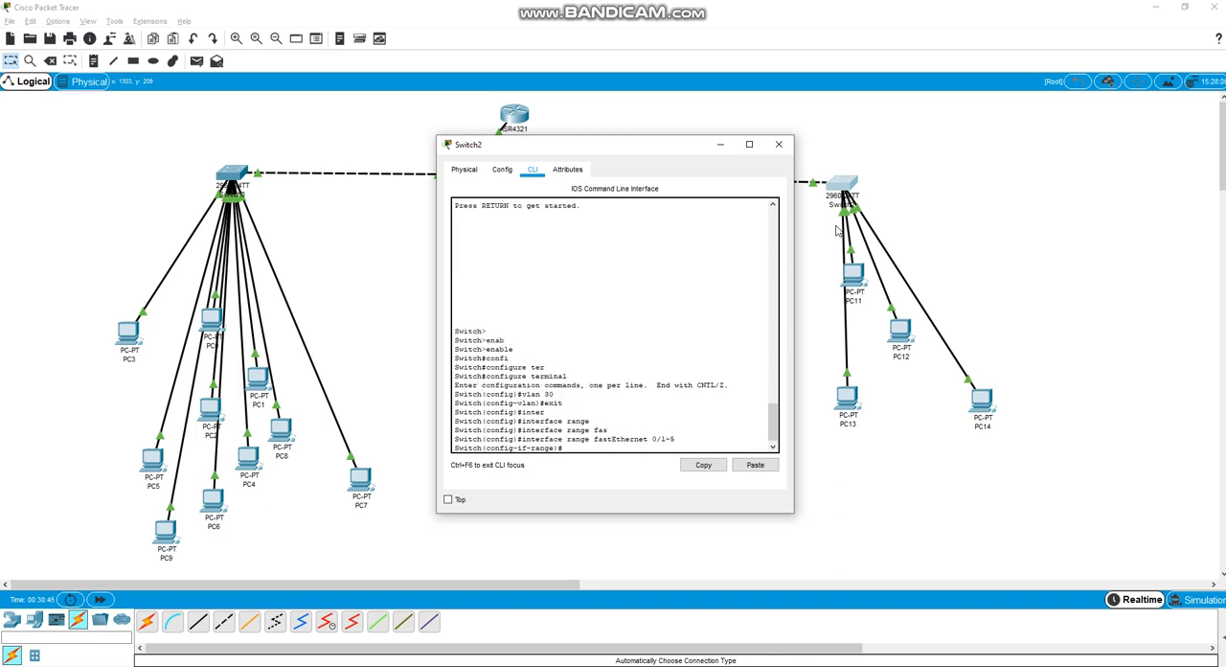
Assign Switch2's selected port range to VLAN 30 with switchport access vlan 30
type("swi")
key("Tab")
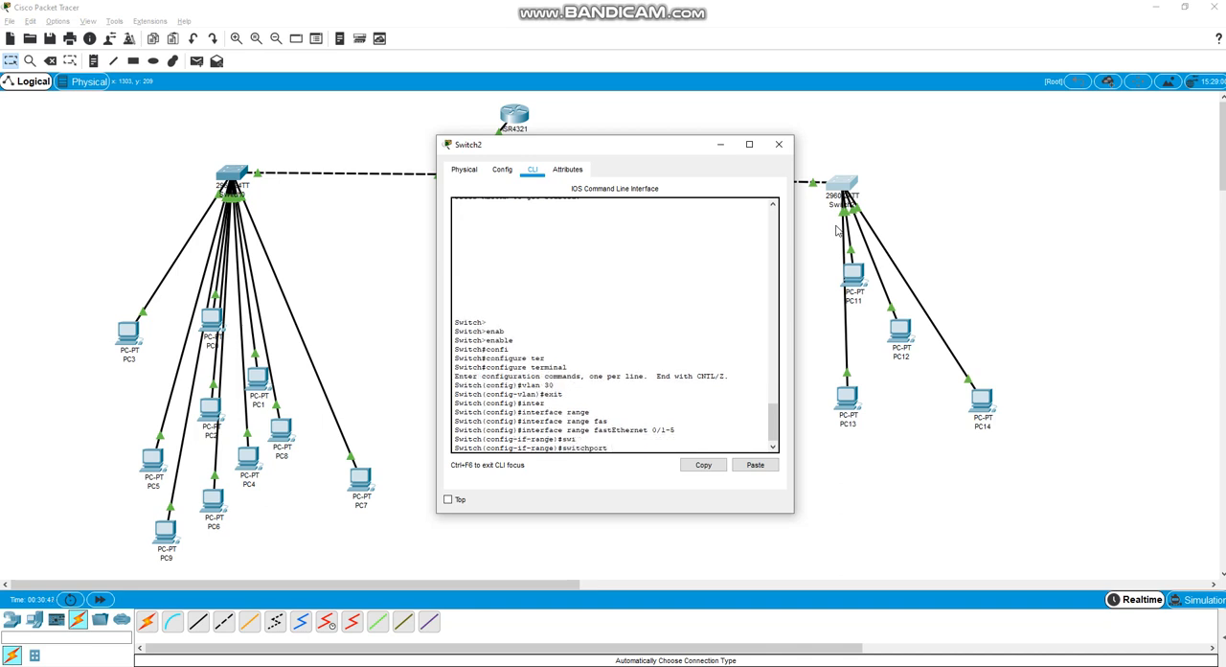
type("ac")
key("Tab")
type("vla")
key("Tab")
type("30")
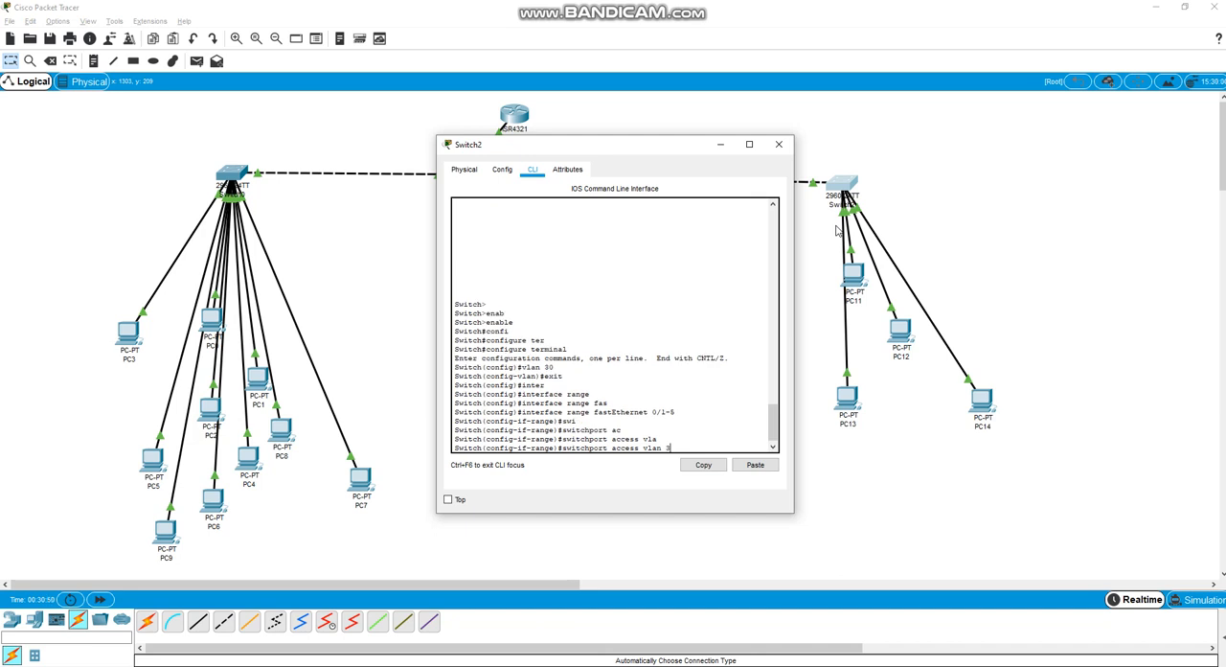
key("Return")
Exit configuration mode on Switch2, save its configuration with wr mem, and close its window
type("exit")
key("Return")
type("exit")
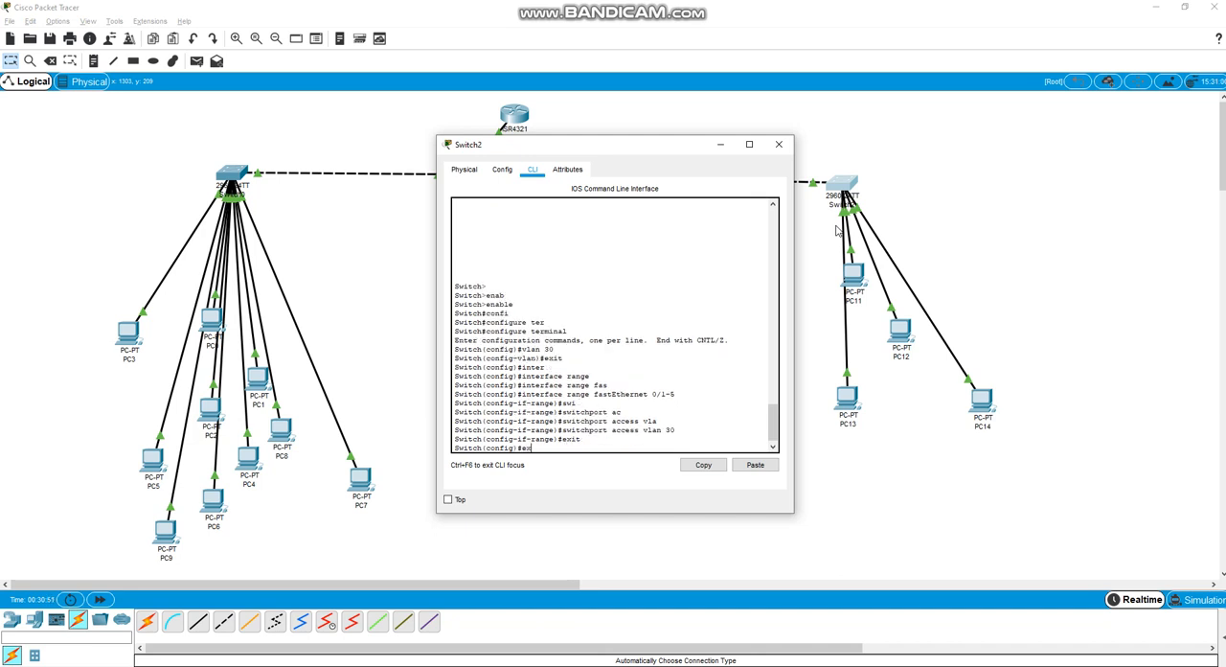
key("Return")
type("wr mem")
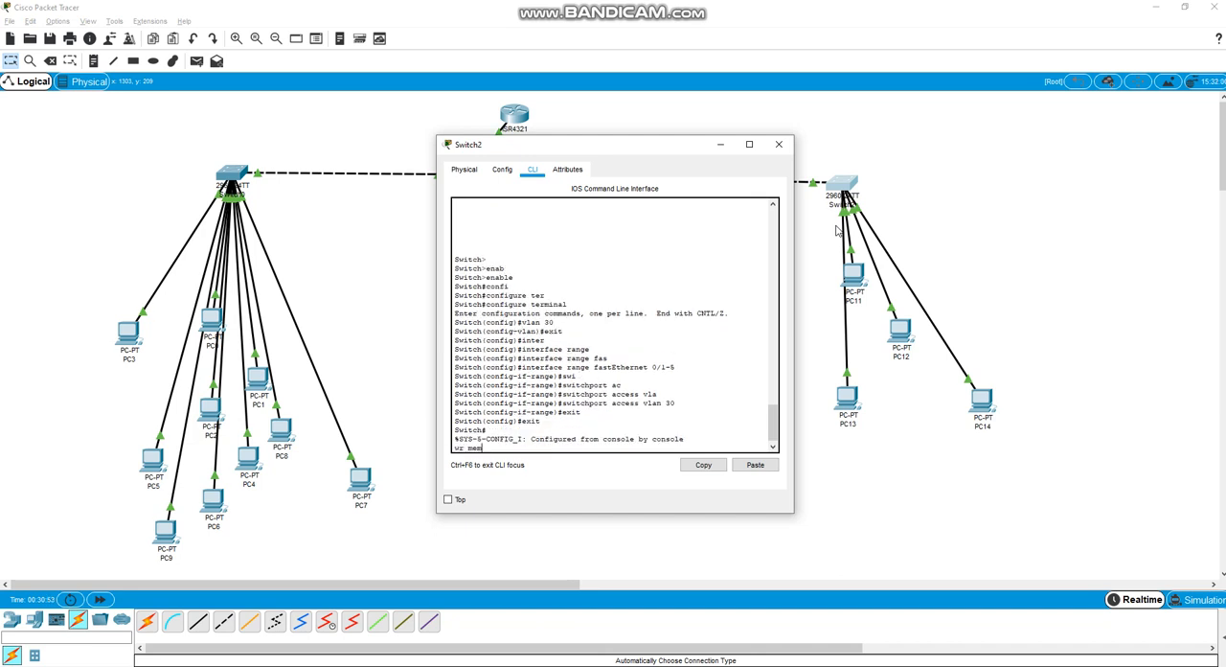
key("Return")
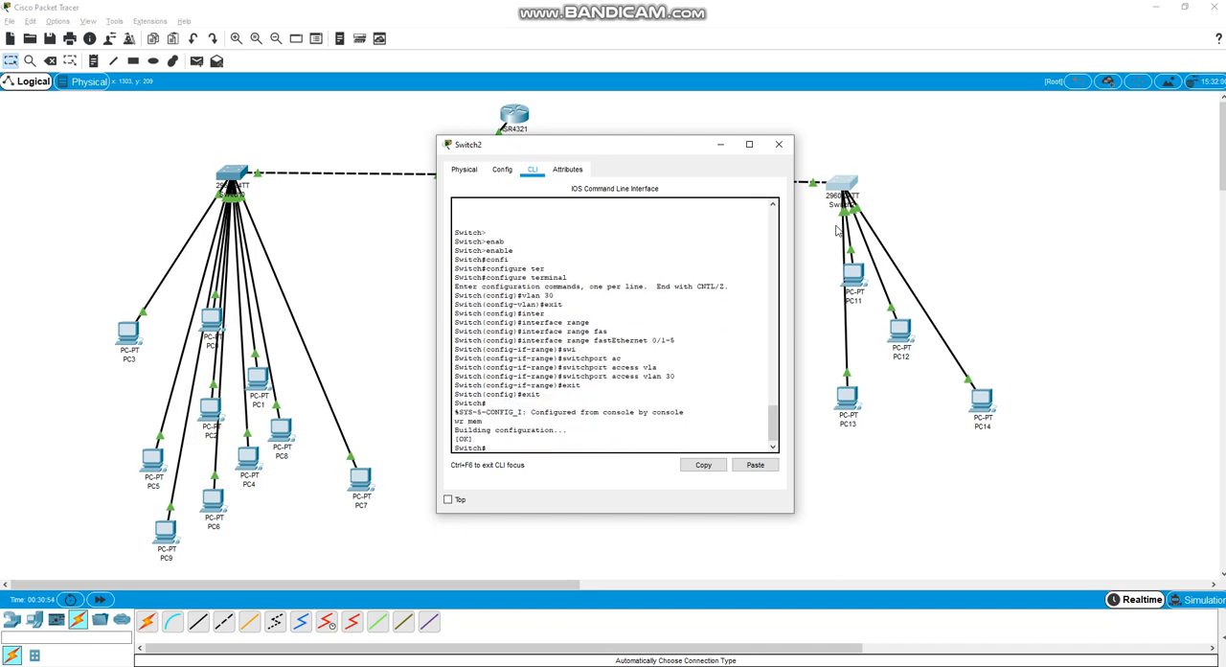
left_click(779, 143)
Open the command line of Switch3 and enter global configuration mode with enable and configure terminal
left_click(465, 180)
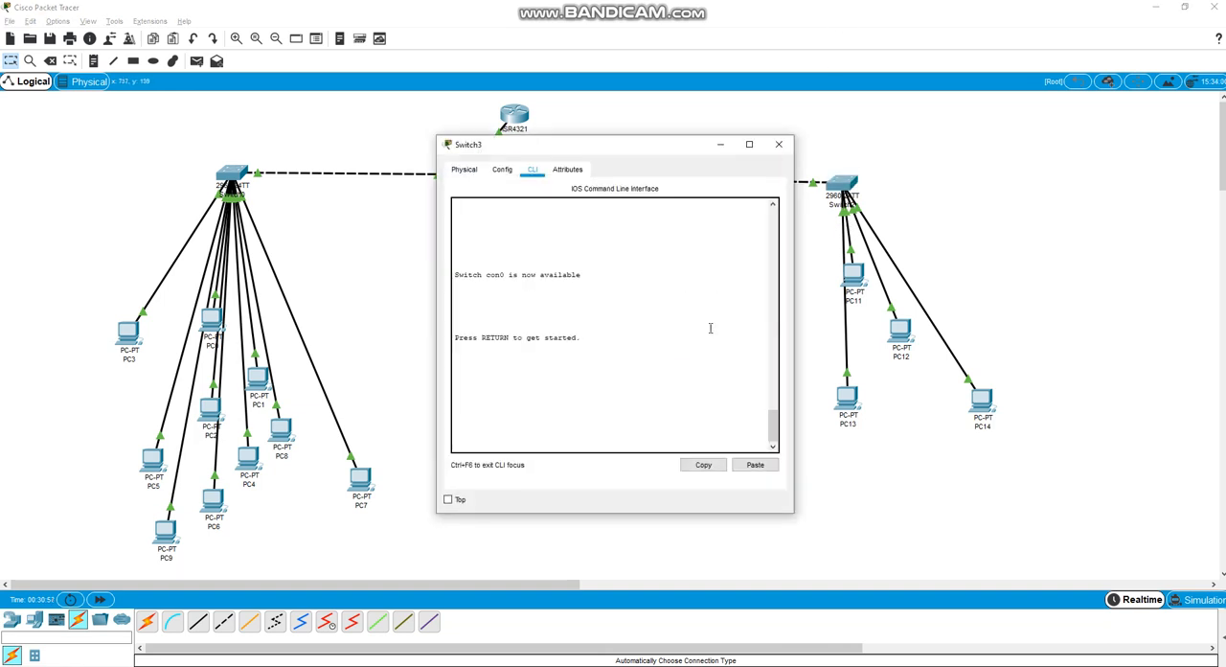
key("Return")
type("en")
key("Return")
key("Return")
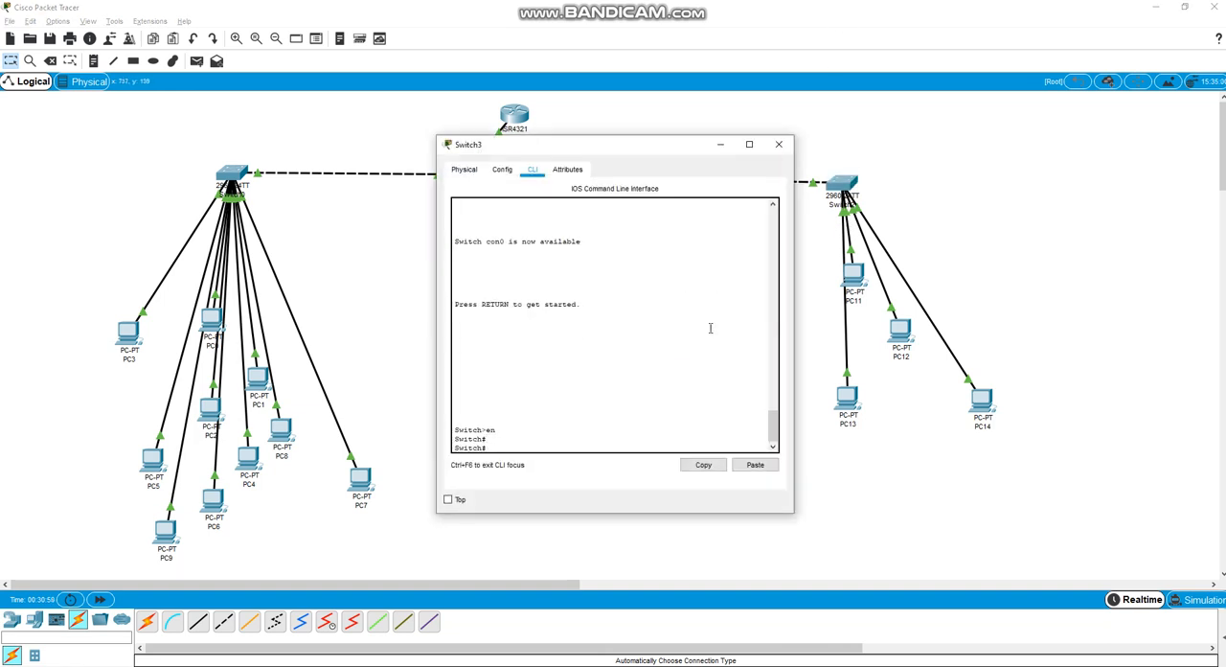
type("confi")
key("Tab")
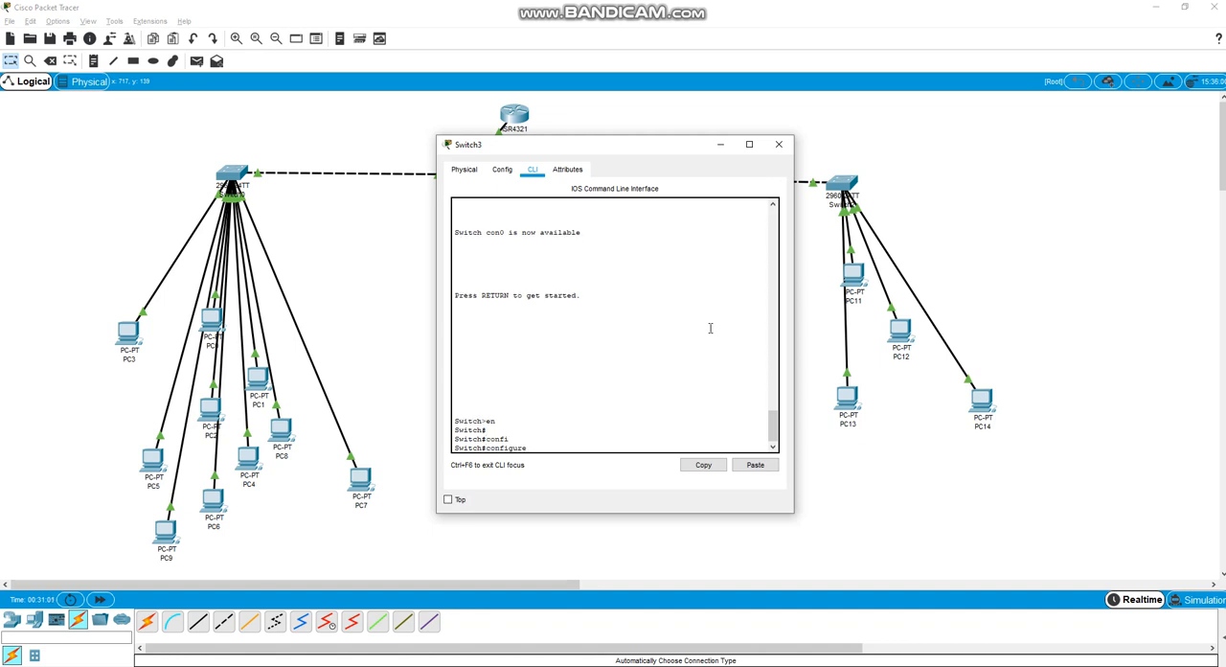
type("treer")
key("Tab")
key("Return")
Create VLAN 10 on Switch3 and exit VLAN configuration mode
type("vlan 10")
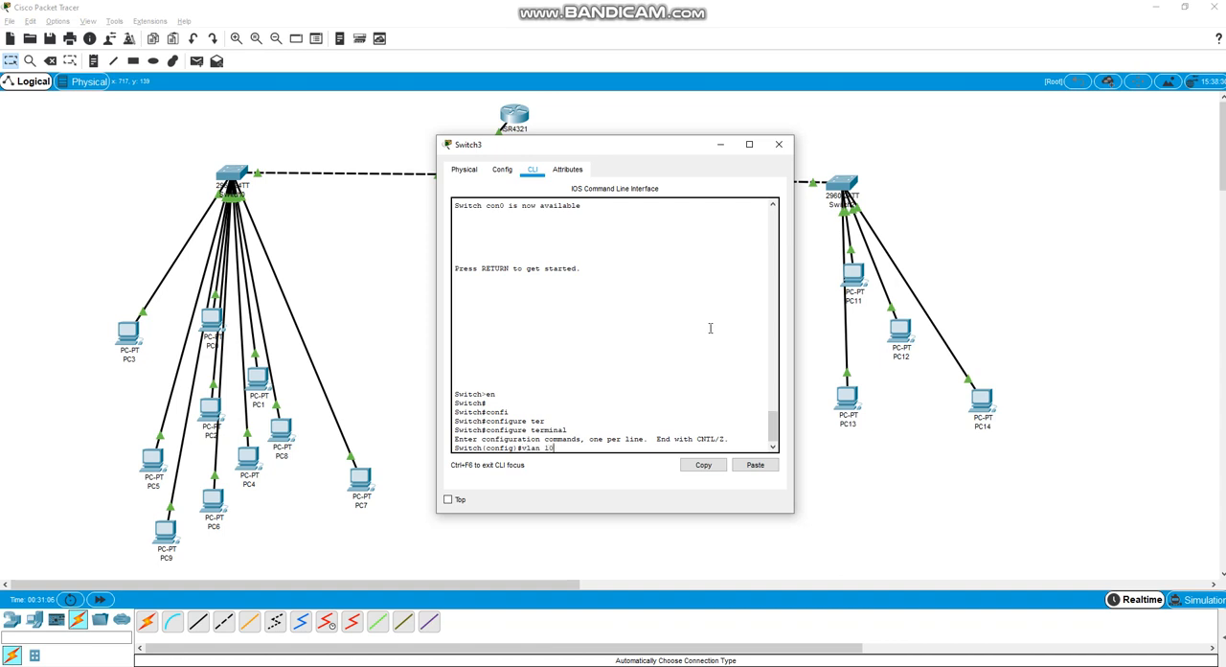
key("Return")
type("exsi")
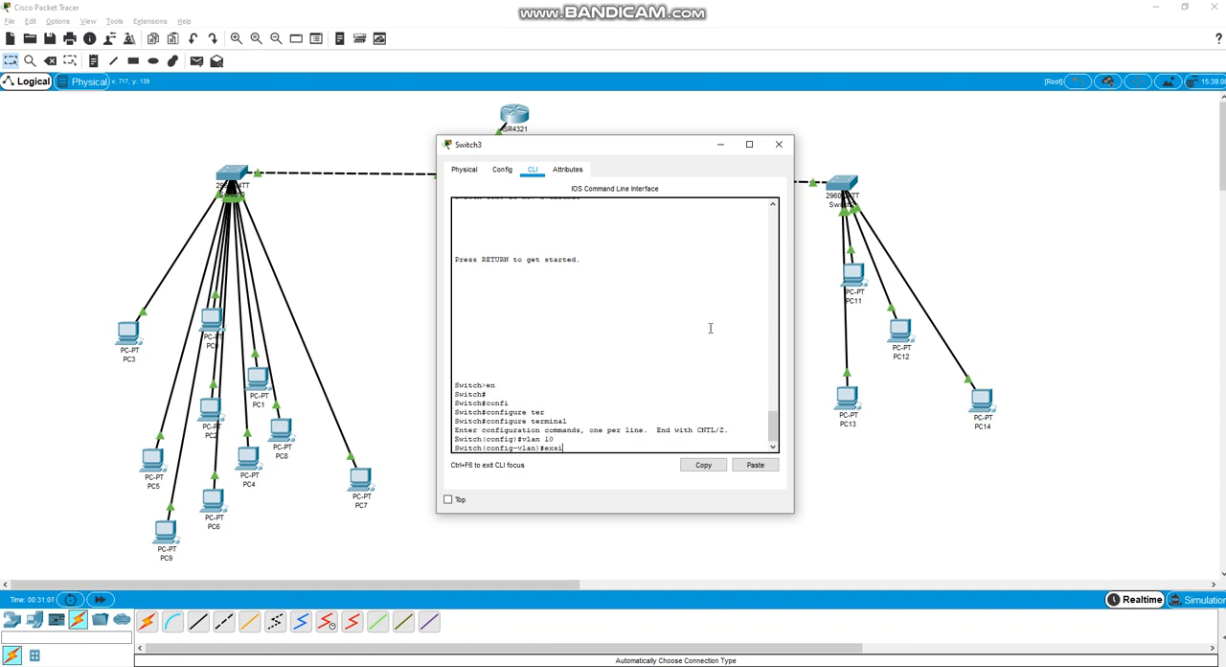
key("BackSpace")
key("BackSpace")
type("it")
key("Return")
Create VLAN 20 on Switch3 and exit VLAN configuration mode
type("v")
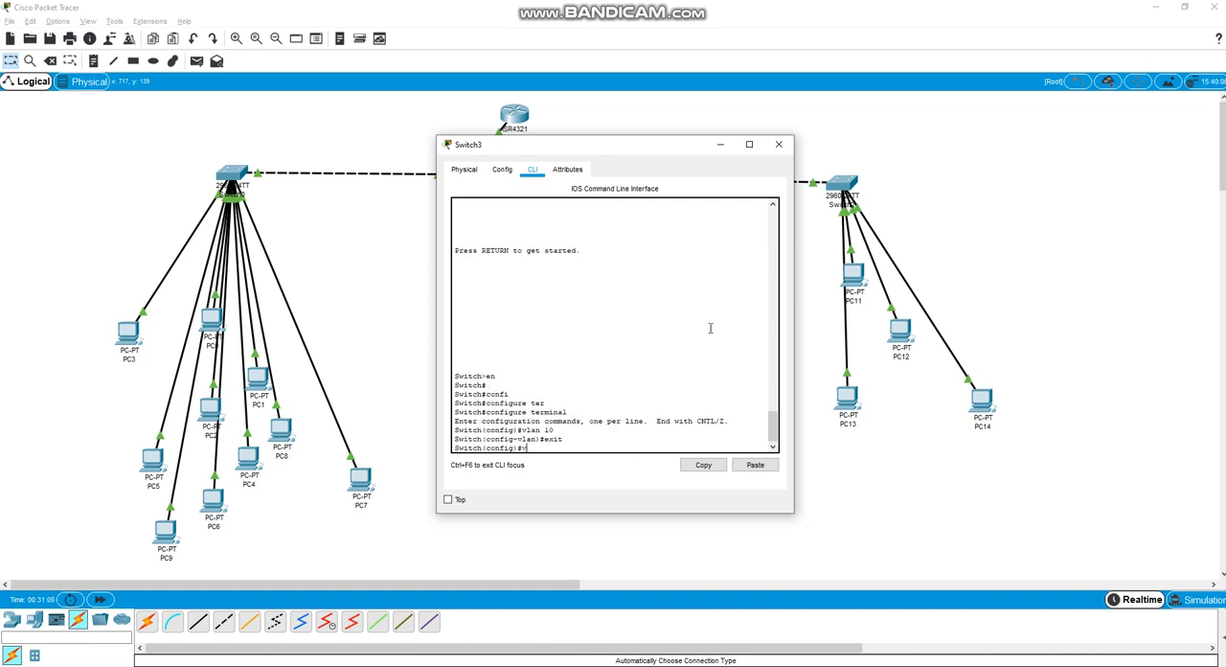
type("lan 30")
key("Return")
type("exit")
key("Return")
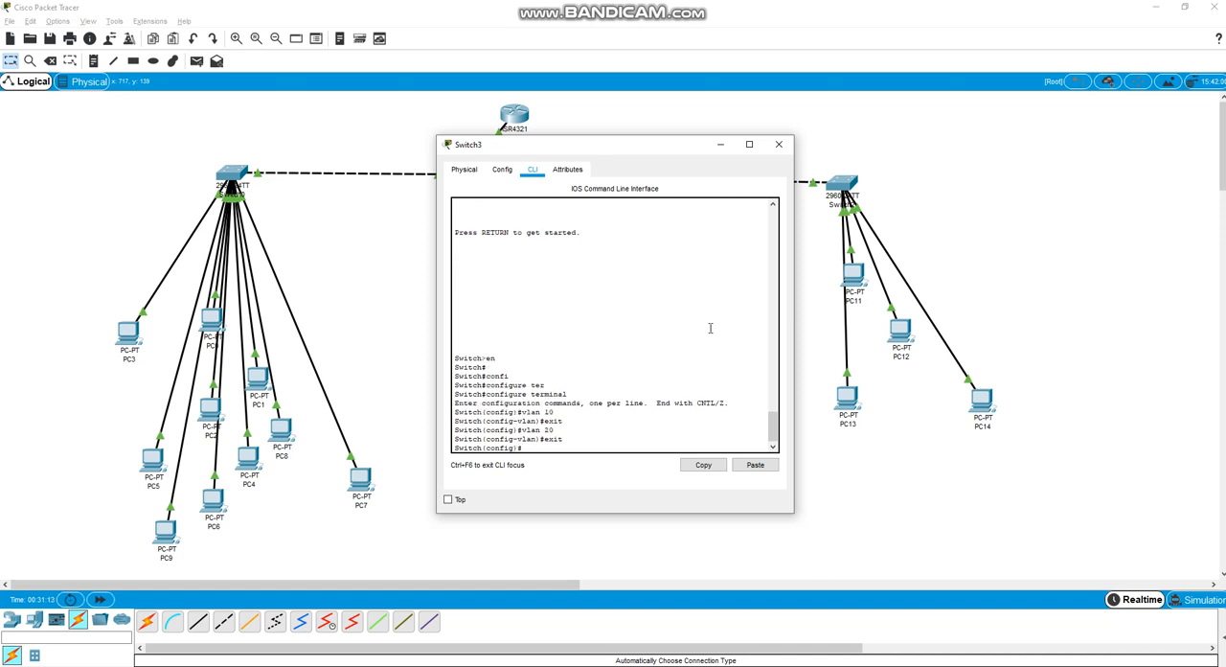
Create VLAN 30 on Switch3 and exit VLAN configuration mode
key("Tab")
type("30")
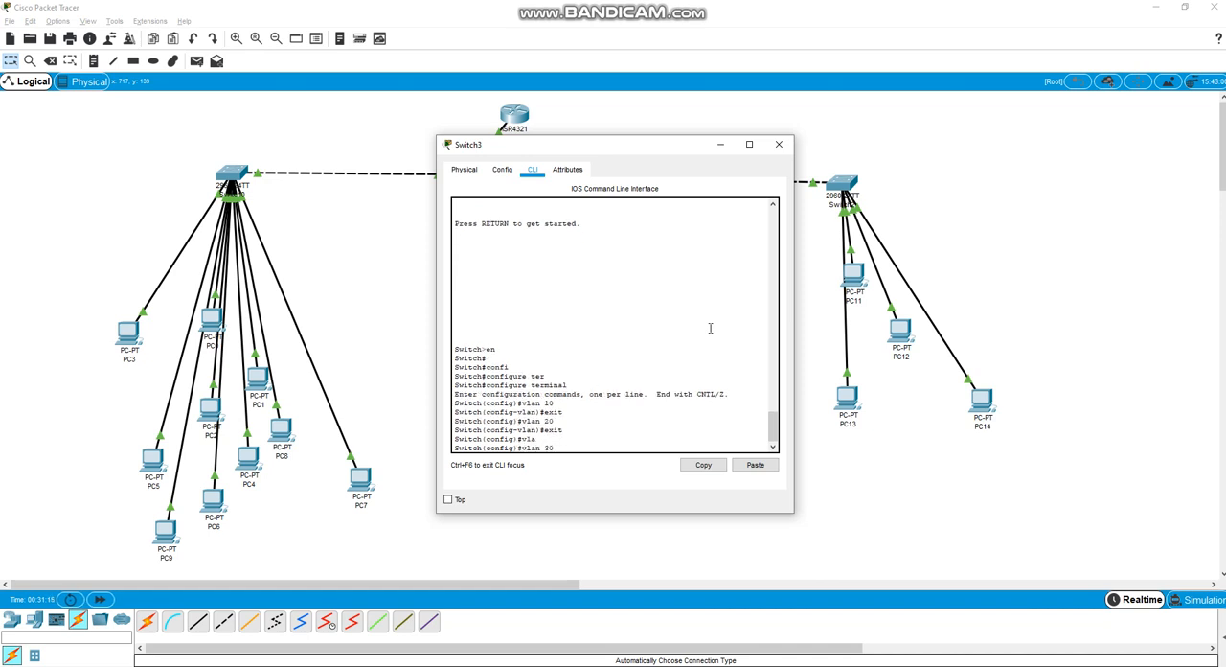
key("Return")
type("exit")
key("Return")
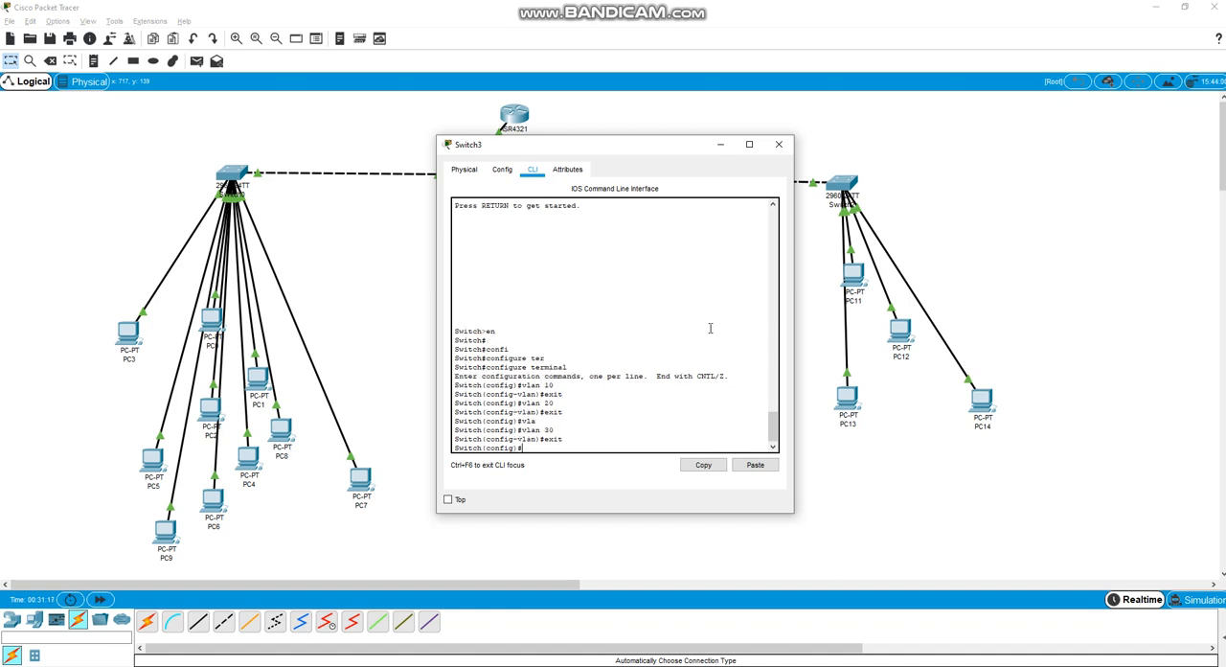
Enter interface configuration mode for Switch3's first port with interface fas0/1
type("inter")
key("Tab")
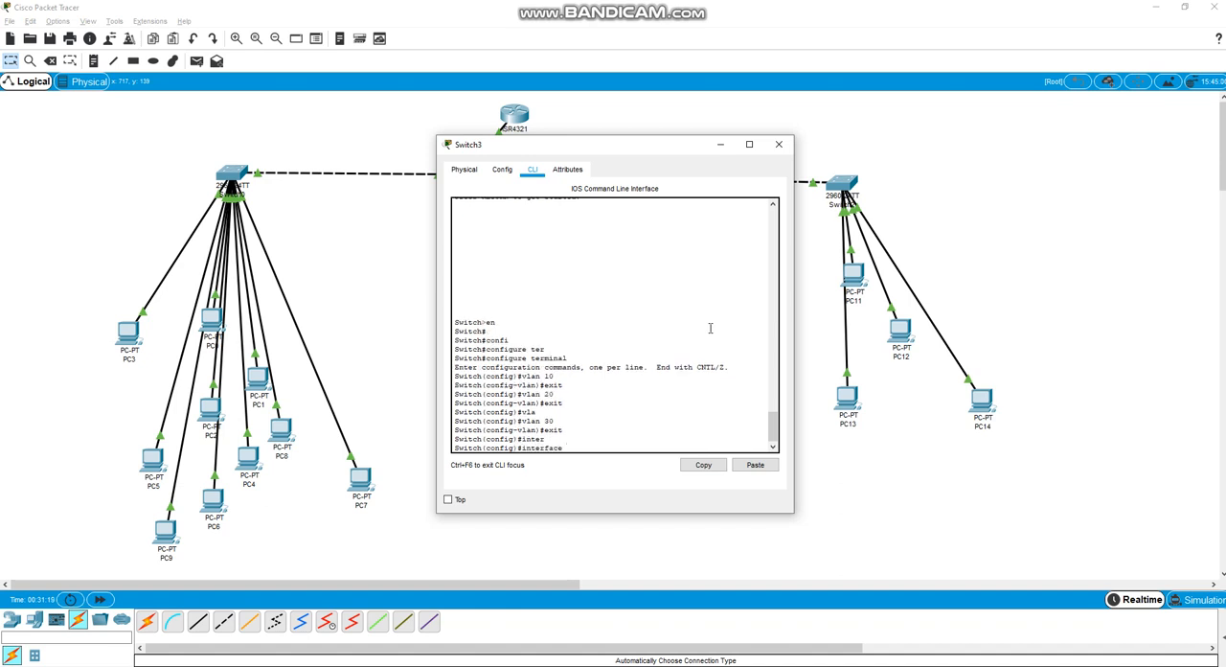
type("0/1")
key("Return")
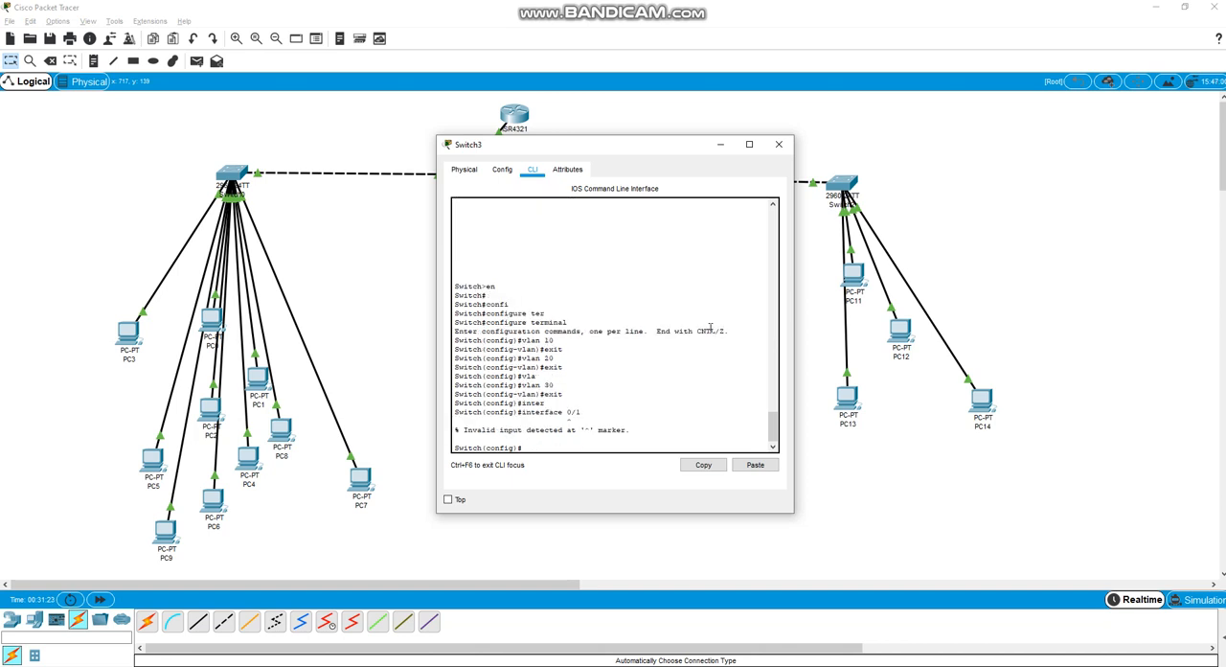
key("Up")
key("Left")
key("Left")
key("Left")
type("fas")
key("Tab")
key("Return")
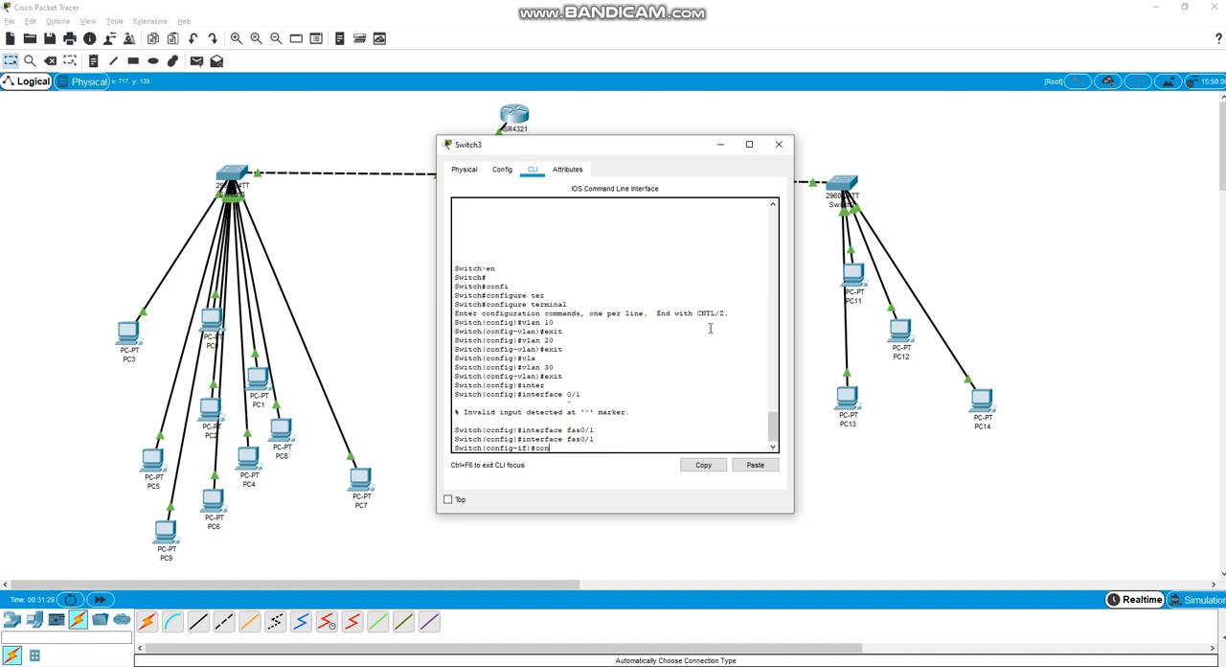
Assign Switch3's FastEthernet 0/1 port to VLAN 10 with switchport access vlan 10 and exit interface configuration mode
type("sw")
key("Tab")
type("ac")
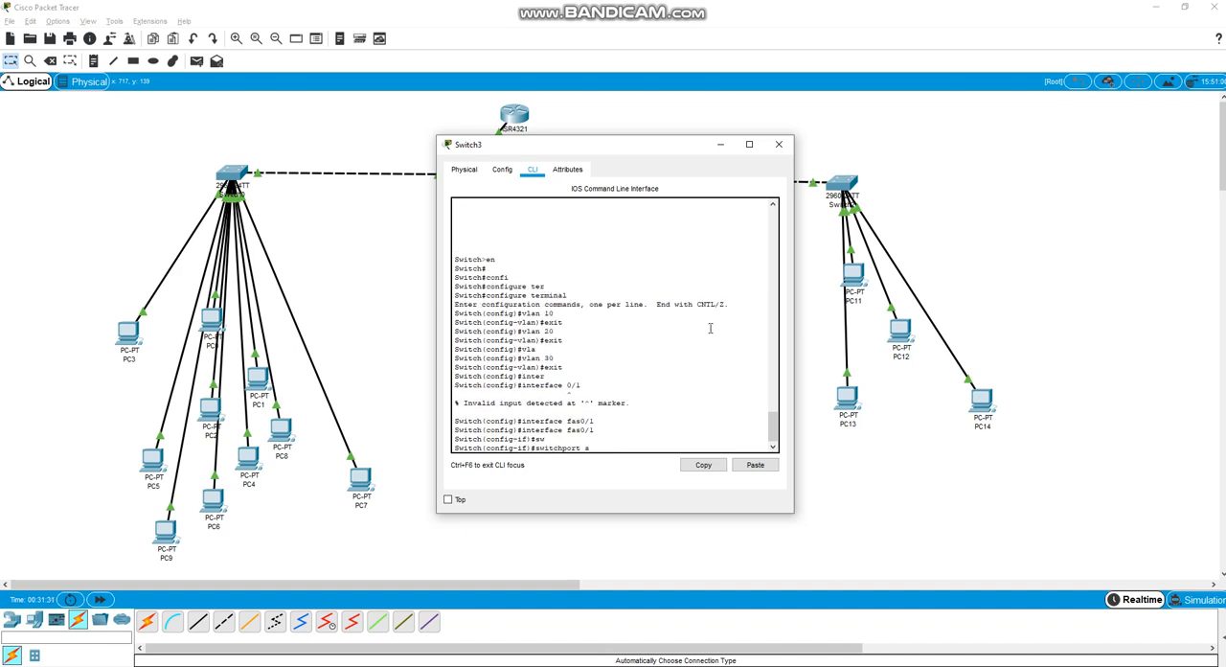
key("Tab")
type("vlan 1")
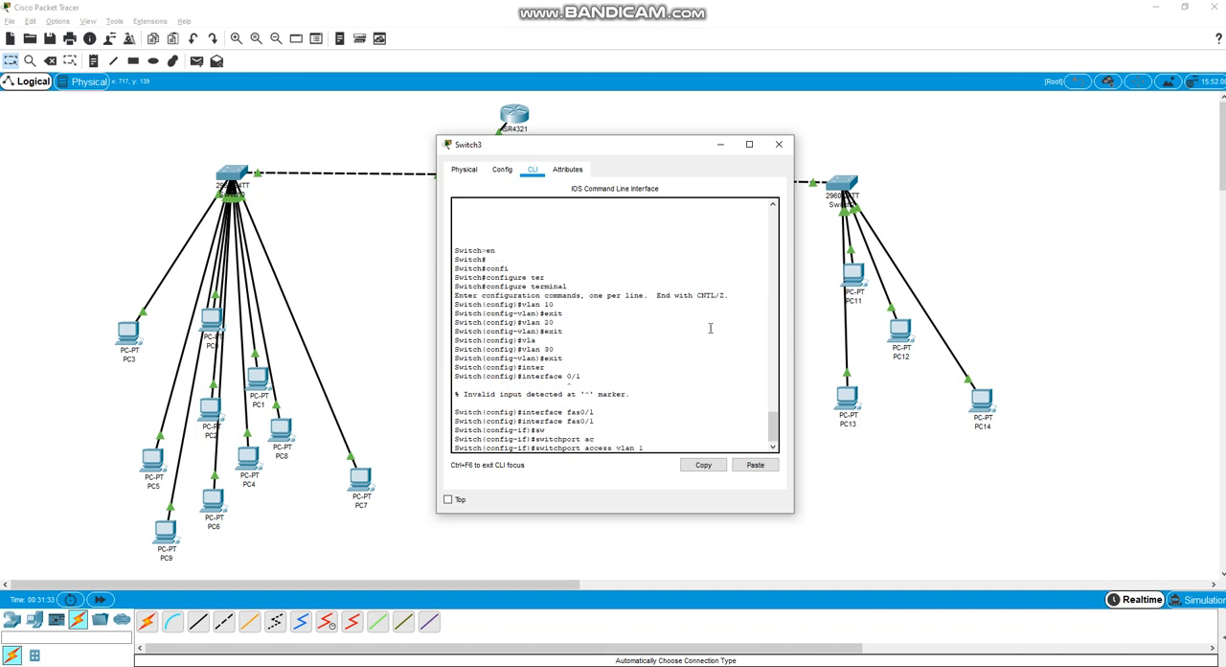
type("0")
key("Return")
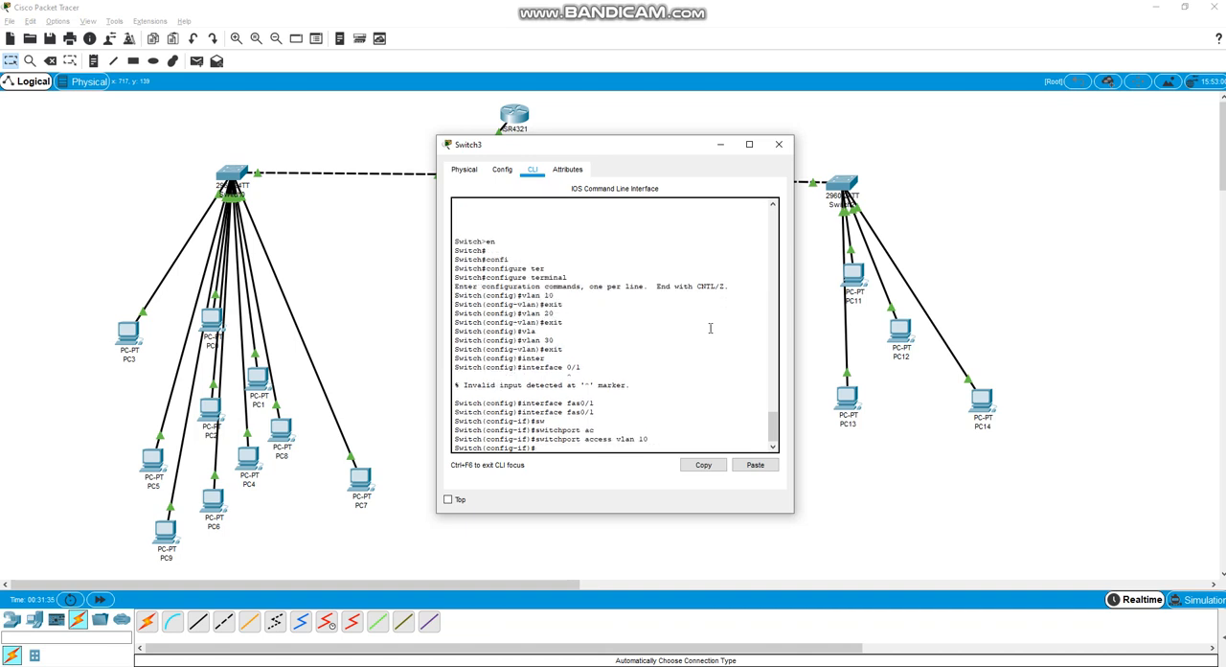
type("rxi")
key("BackSpace")
key("BackSpace")
key("BackSpace")
type("exit")
key("Return")
Enter interface configuration mode for Switch3's second port with interface fastEthernet 0/2
type("inter")
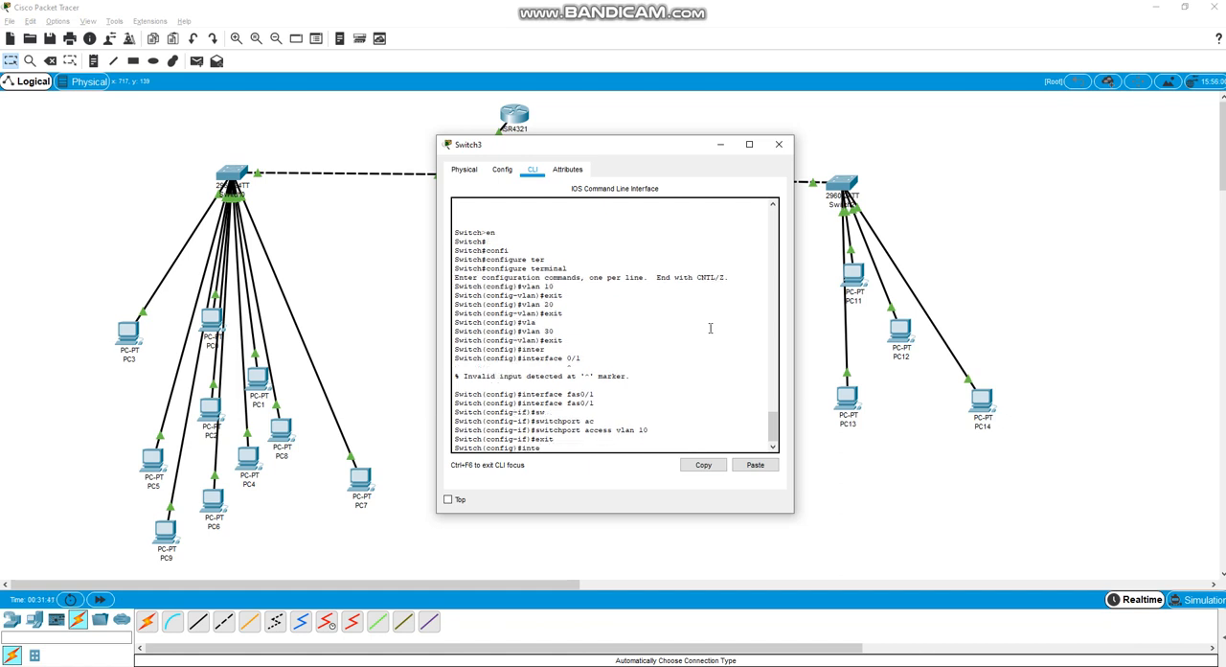
key("Tab")
type("fas")
key("Tab")
type("0/")
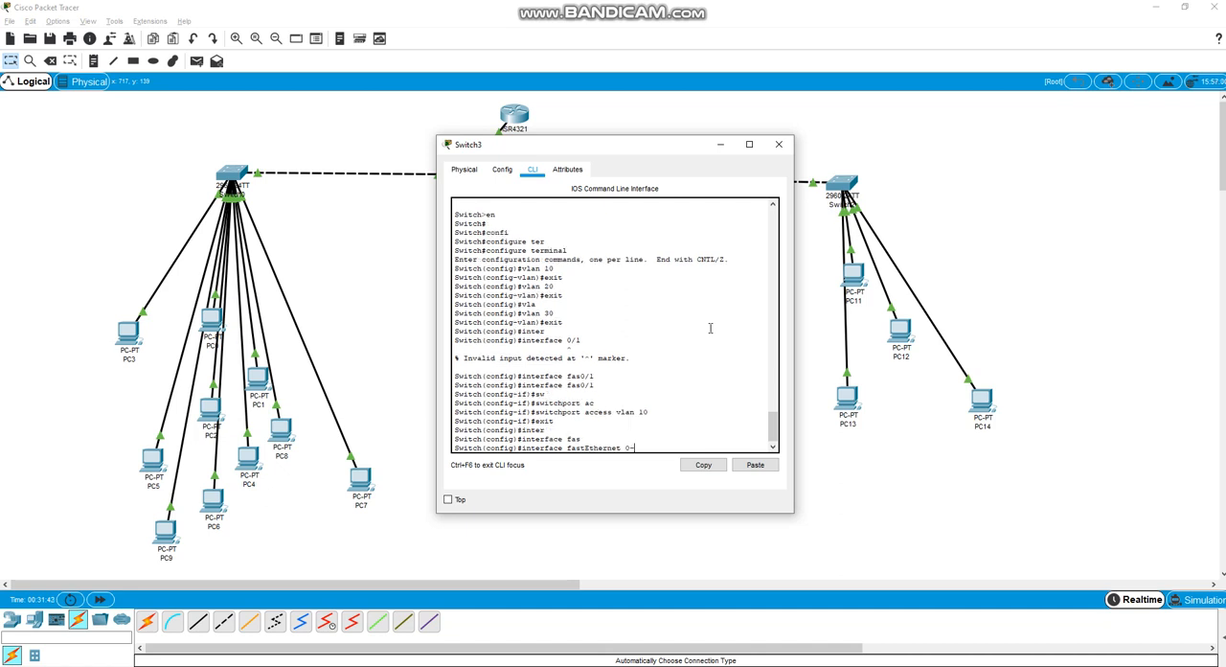
type("2")
key("Return")
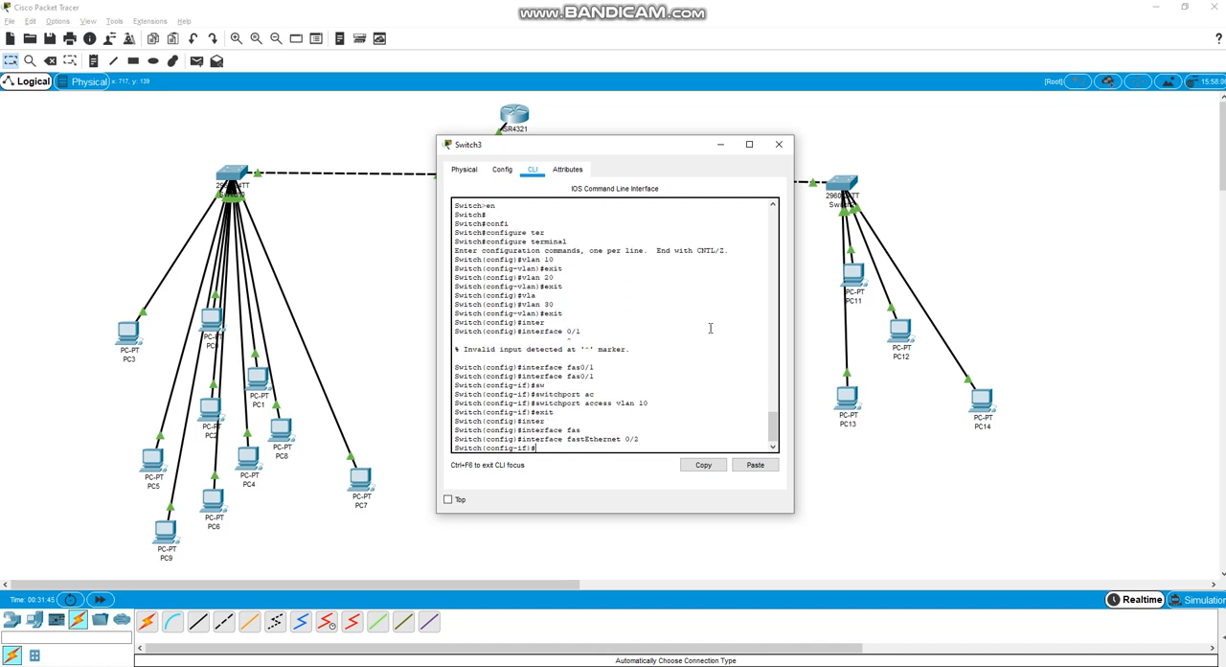
Assign Switch3's FastEthernet 0/2 port to VLAN 20 with switchport access vlan 20 and exit interface configuration mode
type("swi")
key("Tab")
type("a")
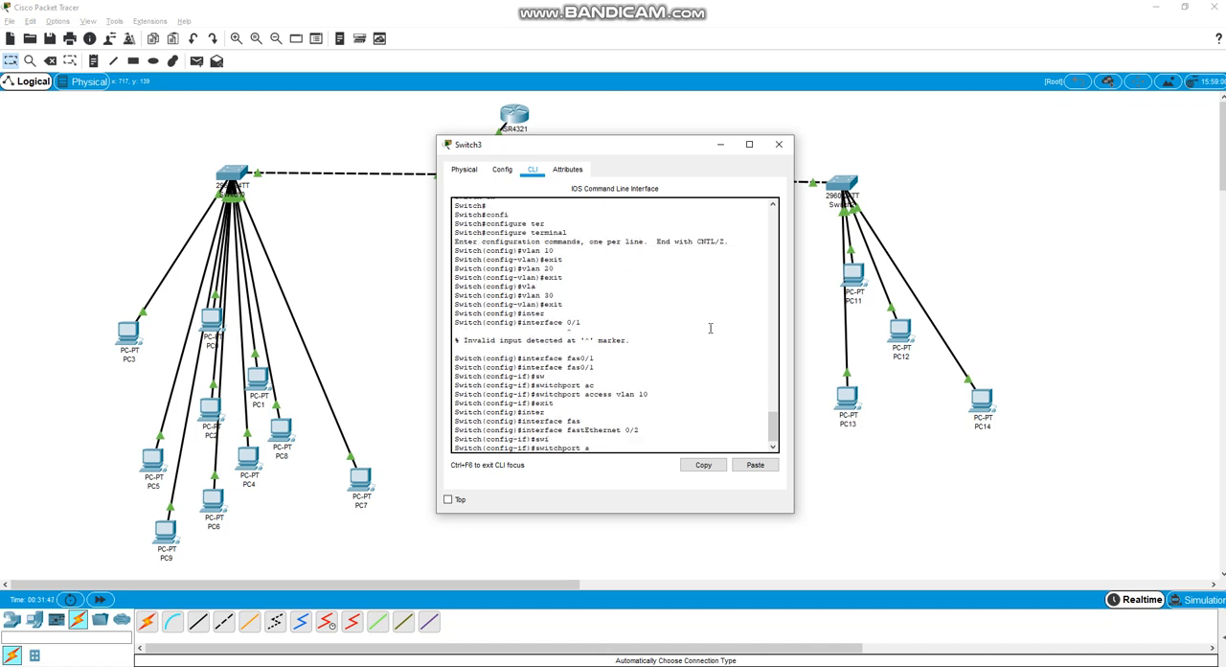
type("c")
key("Tab")
type("vl")
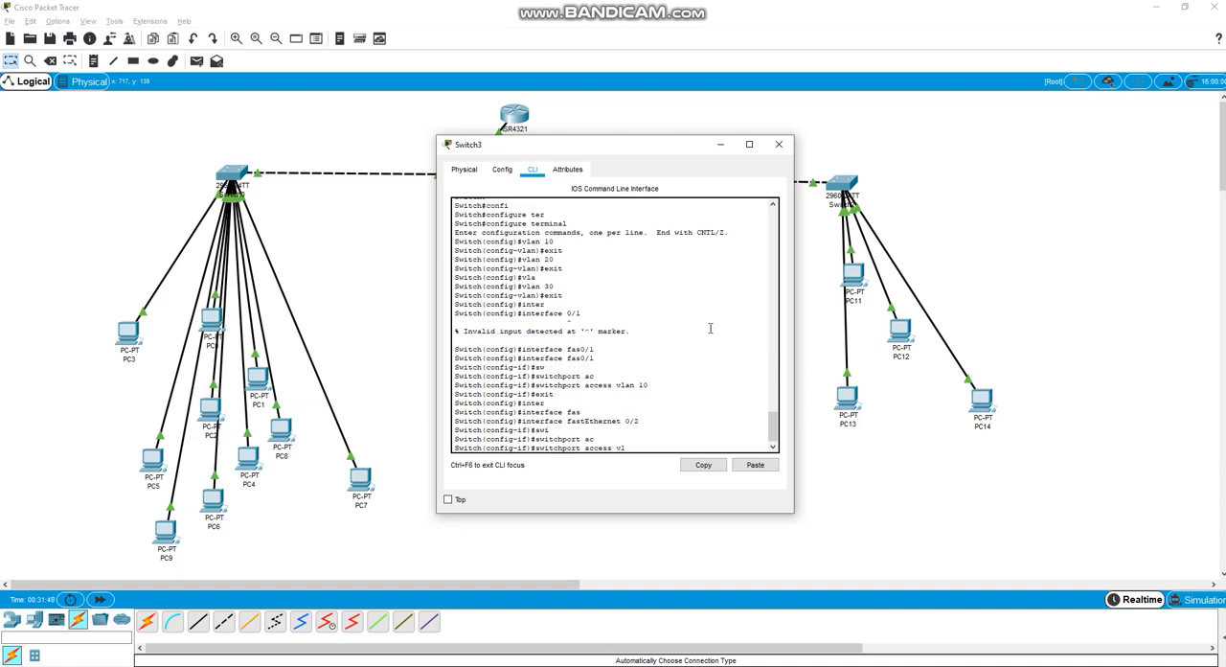
type("a")
key("Tab")
key("Return")
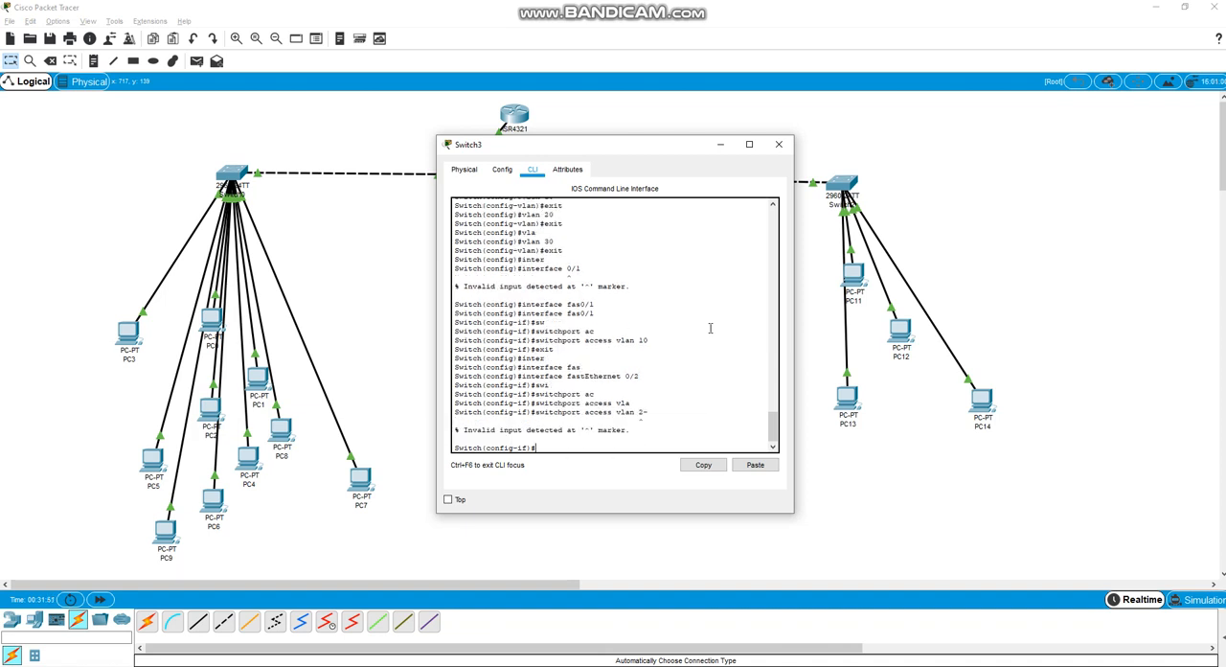
key("Up")
key("BackSpace")
type("0")
key("Return")
type("exit")
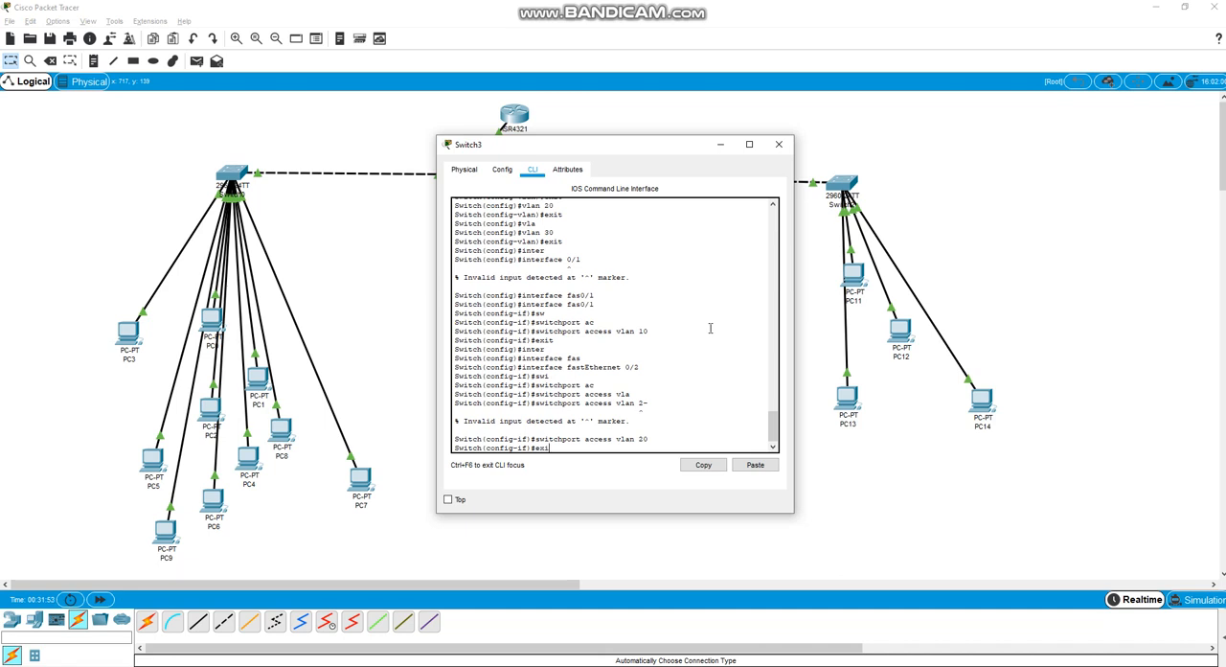
key("Return")
Enter interface configuration mode for Switch3's third port with interface fastEthernet 0/3
type("inte")
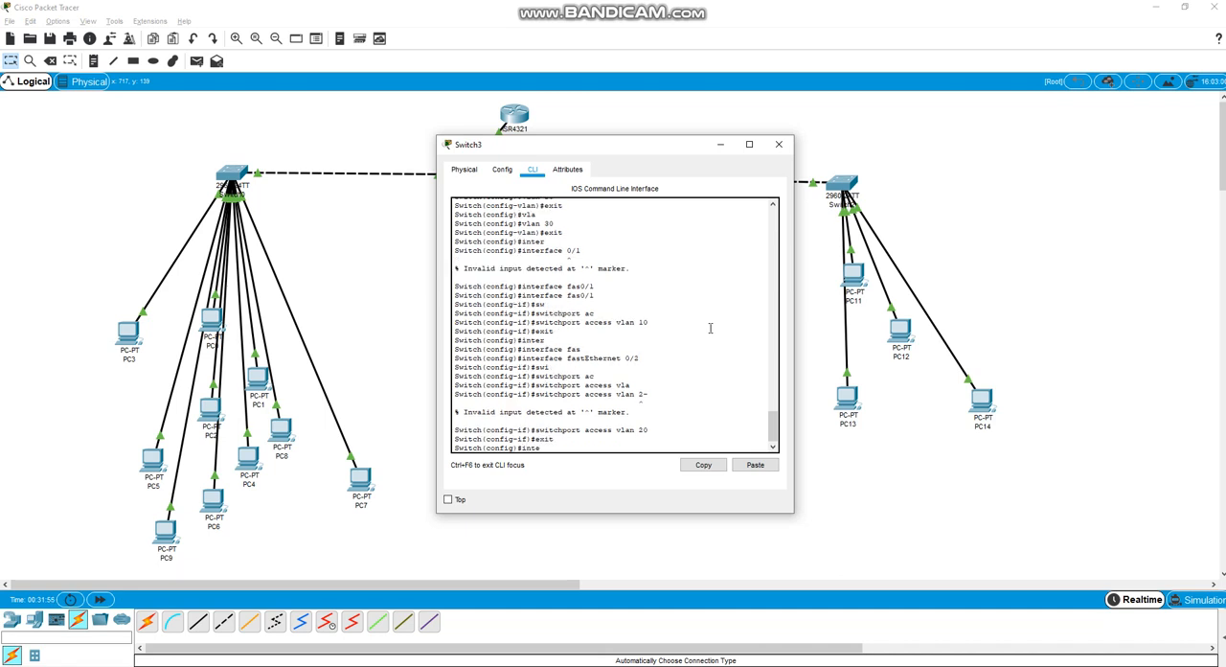
type("r")
key("Tab")
type("fas")
key("Tab")
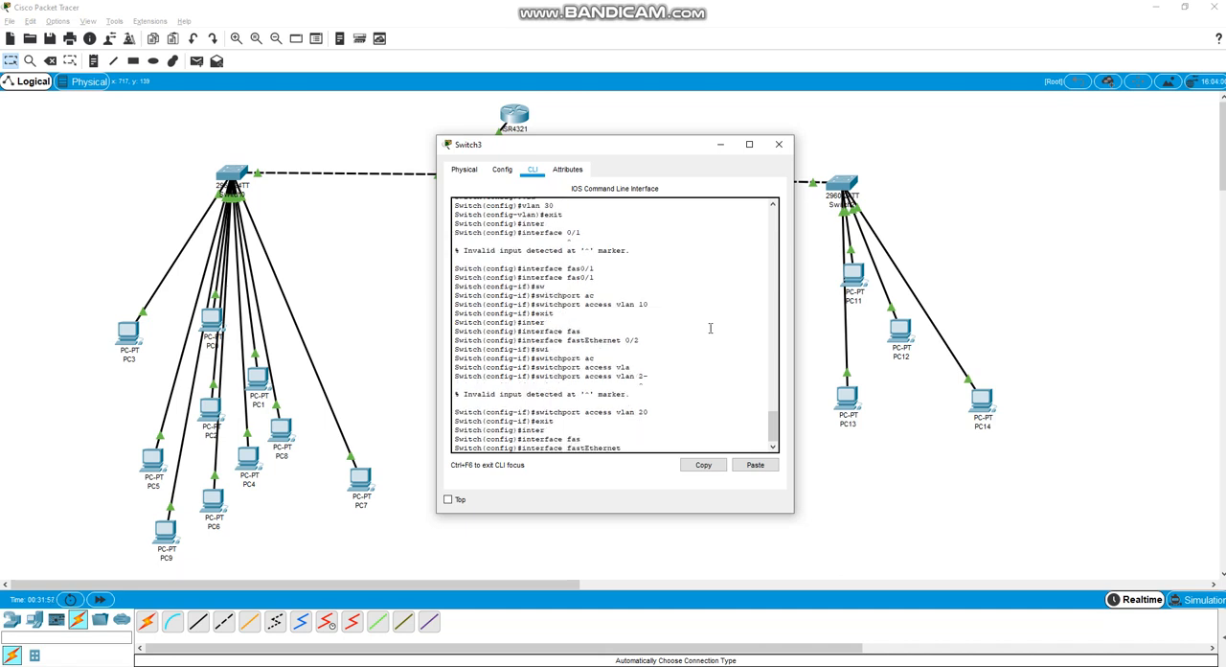
type("0/3")
key("Return")
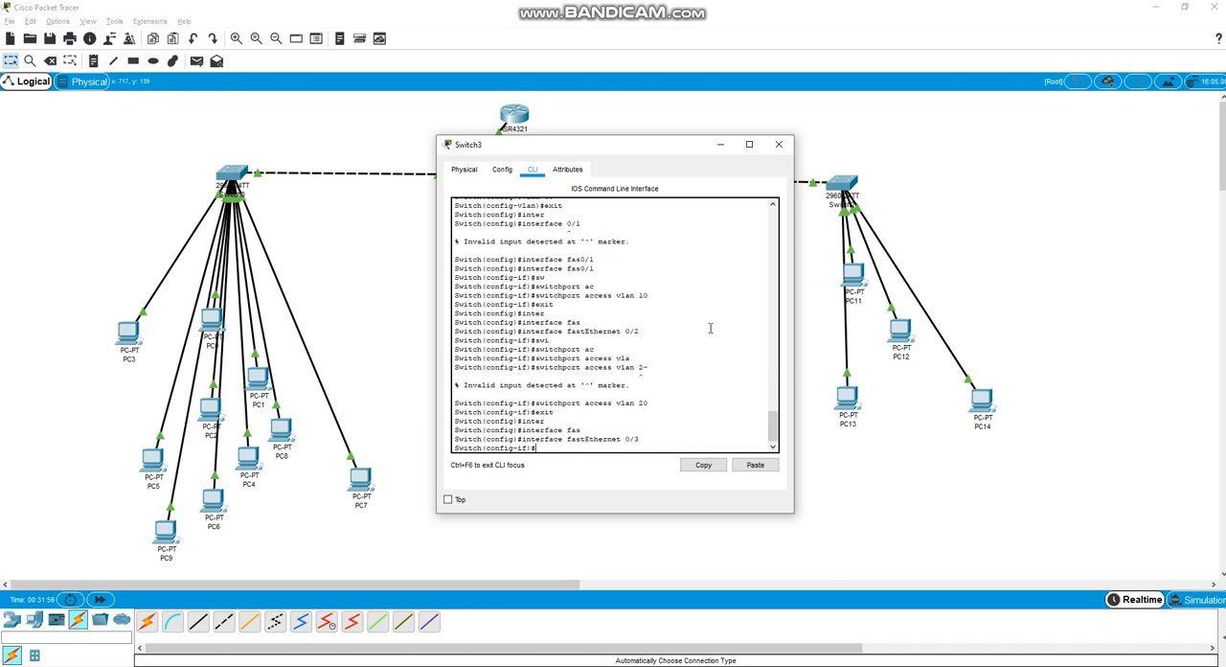
Assign Switch3's FastEthernet 0/3 port to VLAN 30 with switchport access vlan 30 and exit interface configuration mode
type("sw")
key("Tab")
type("ac")
key("Tab")
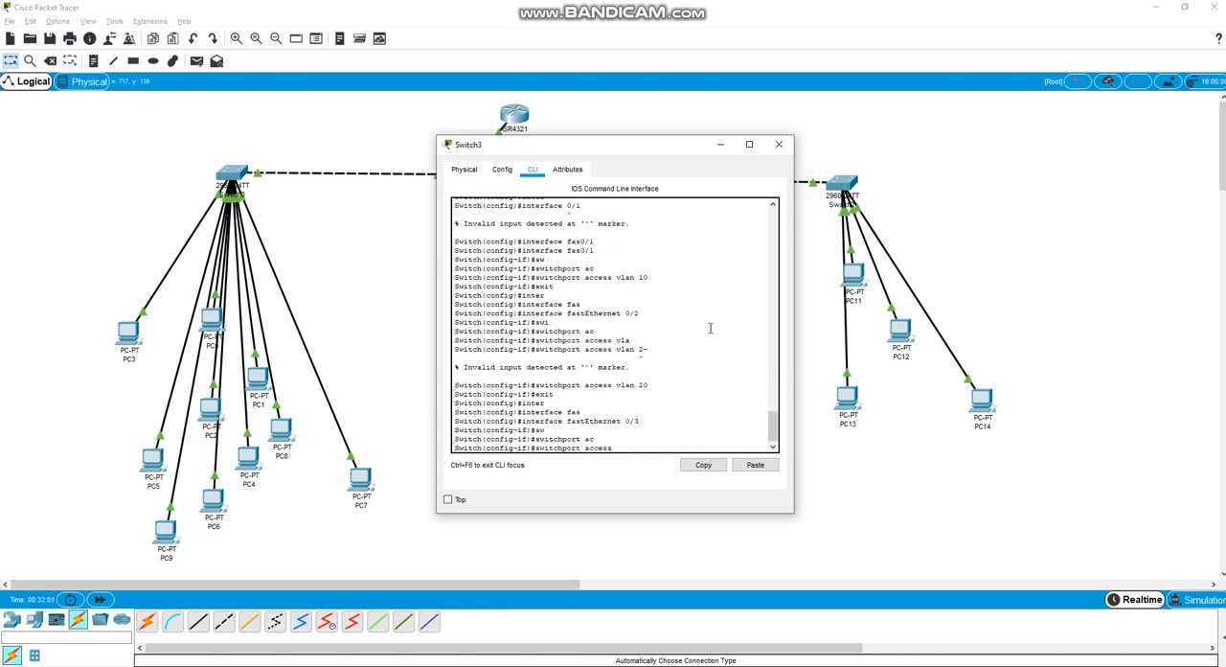
type(";a")
key("Tab")
key("BackSpace")
key("BackSpace")
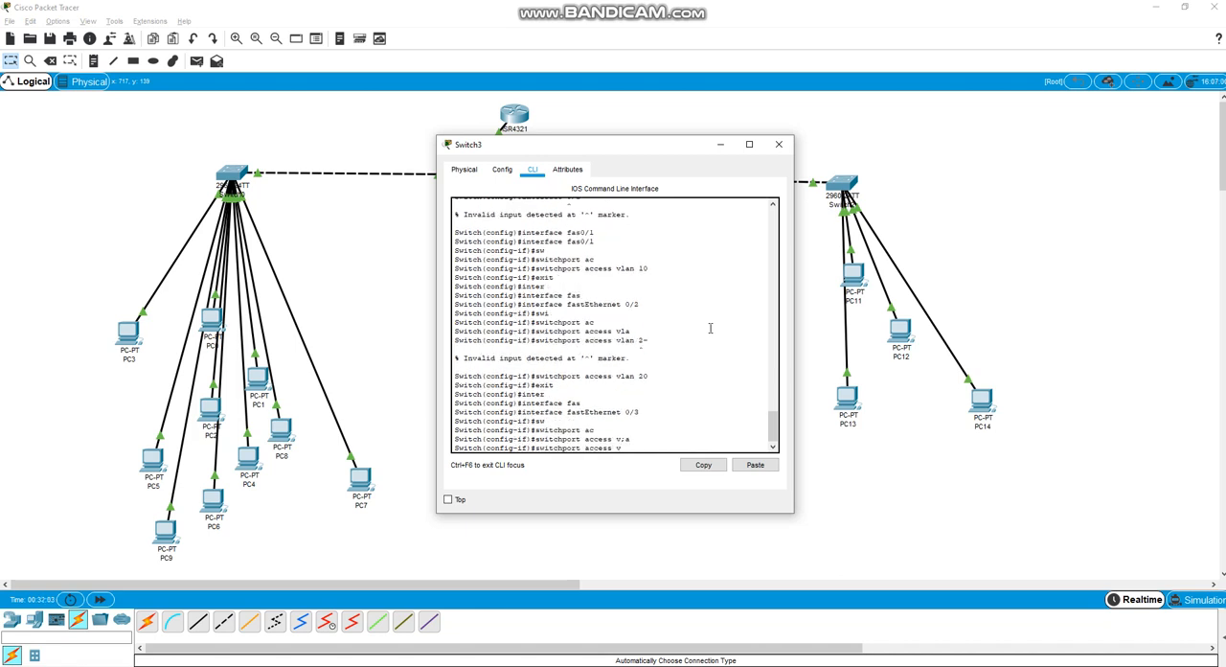
type("l")
key("Tab")
type("30")
key("Return")
type("e")
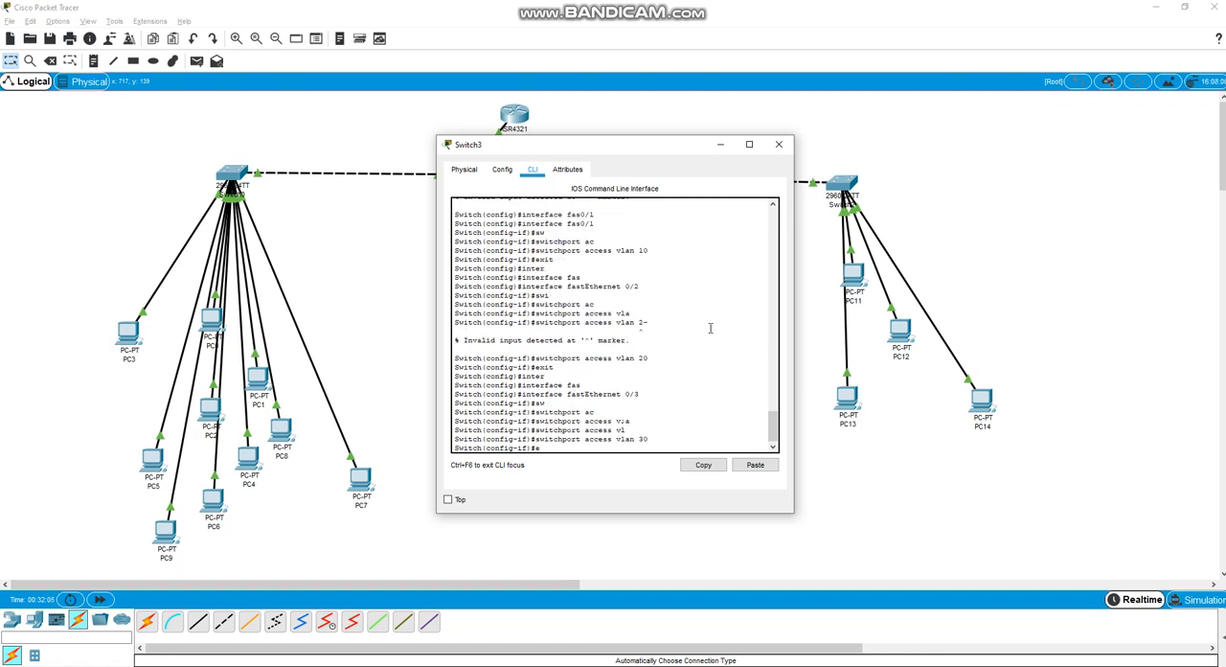
type("xit")
key("Return")
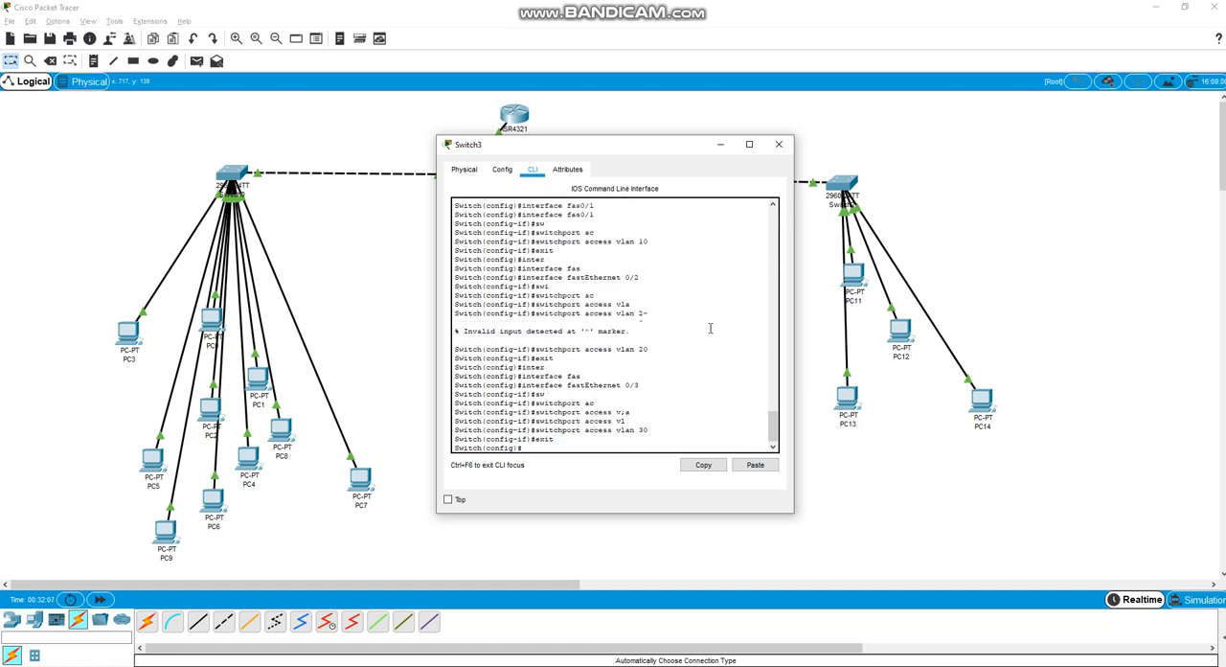
Enter interface configuration mode for Switch3's fourth port with interface fastEthernet 0/4
type("sw")
key("Tab")
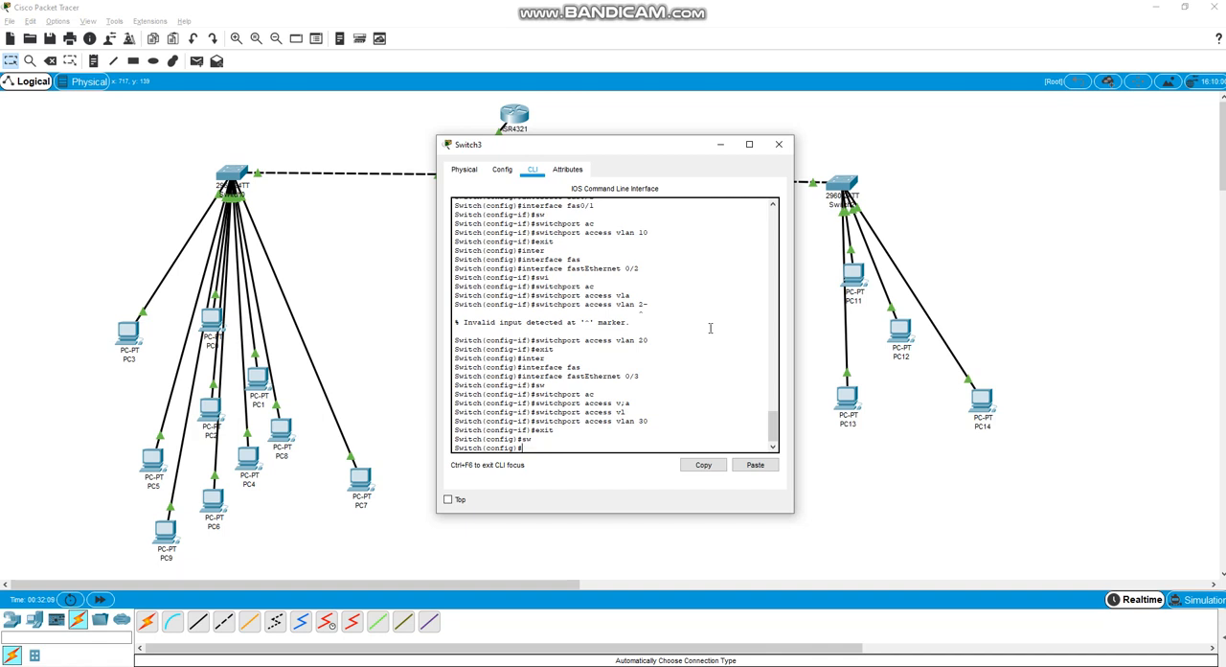
type("inter")
key("Tab")
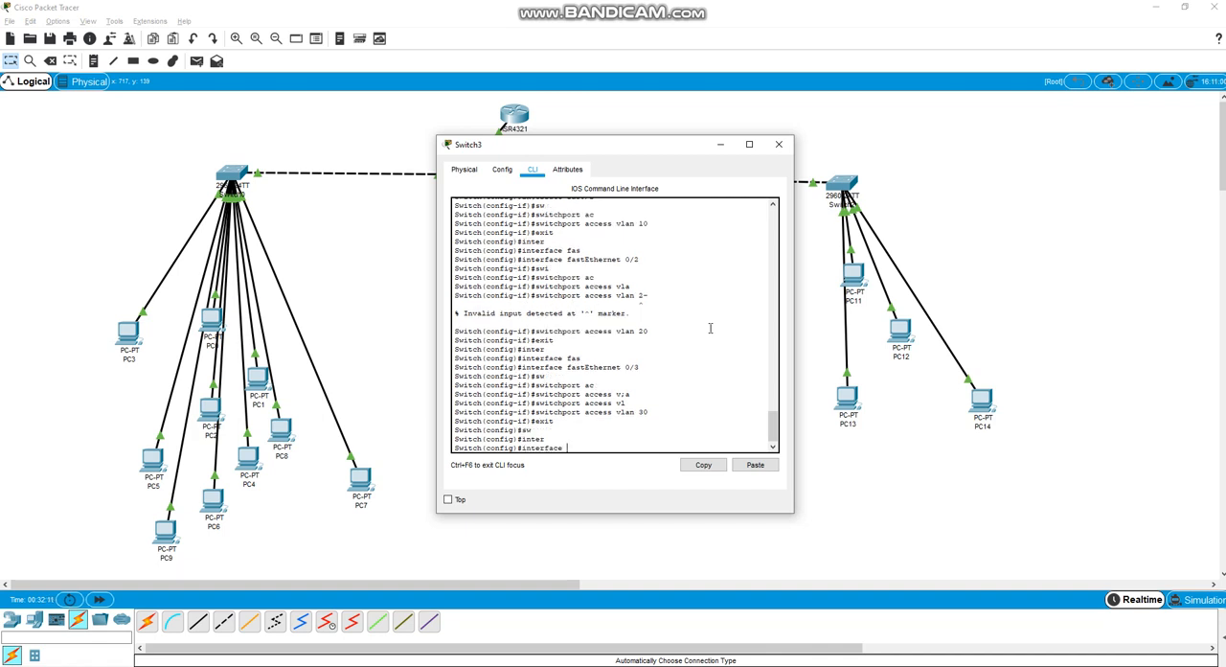
type("df")
key("BackSpace")
type("s")
key("Tab")
type("0")
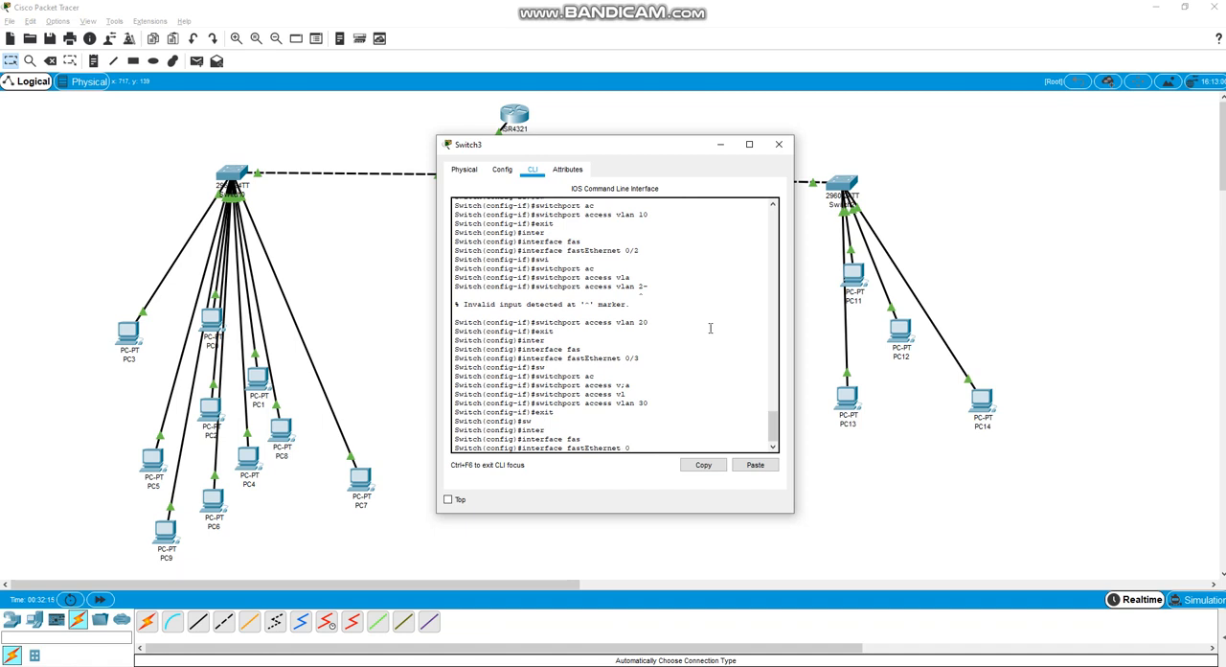
type("/4")
key("Return")
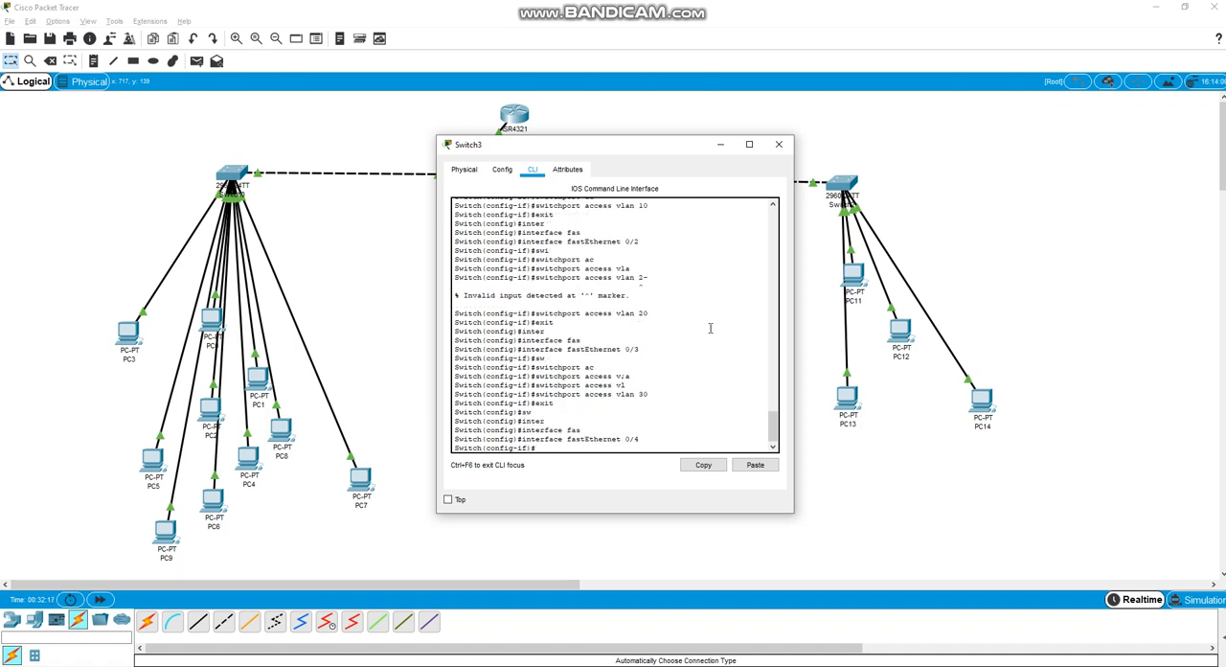
Set Switch3's FastEthernet 0/4 port to trunk mode with switchport mode trunk
type("sw")
key("Tab")
type(",po")
key("Tab")
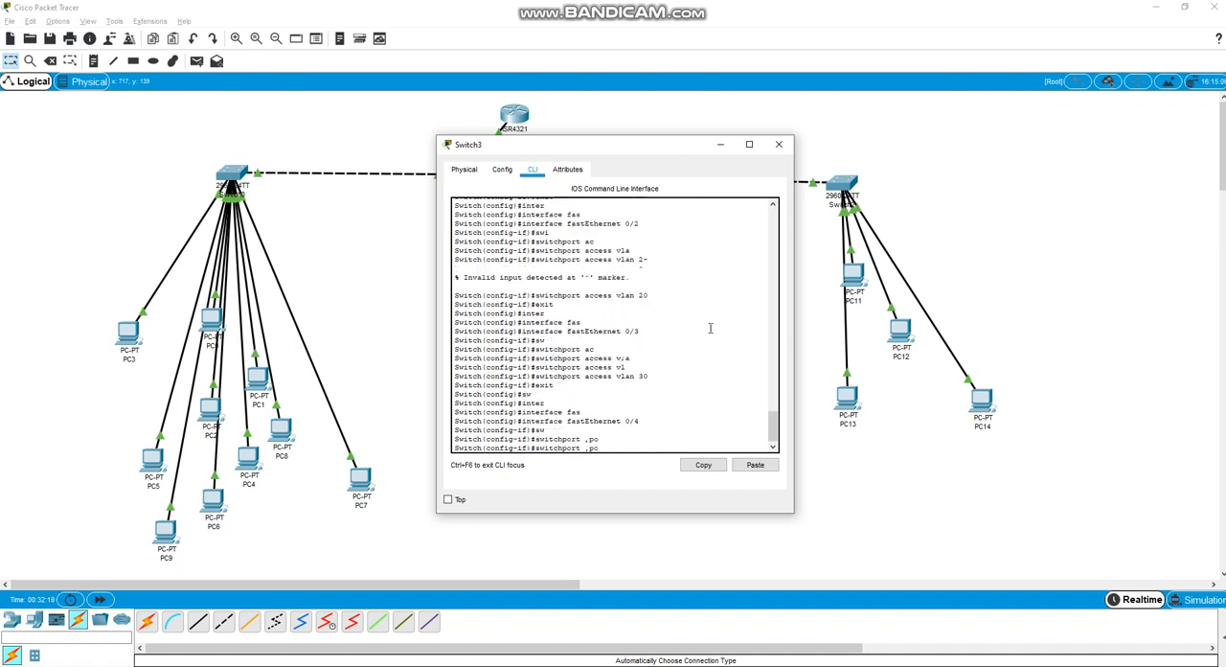
key("BackSpace")
key("BackSpace")
type("ac")
key("Tab")
type("mo")
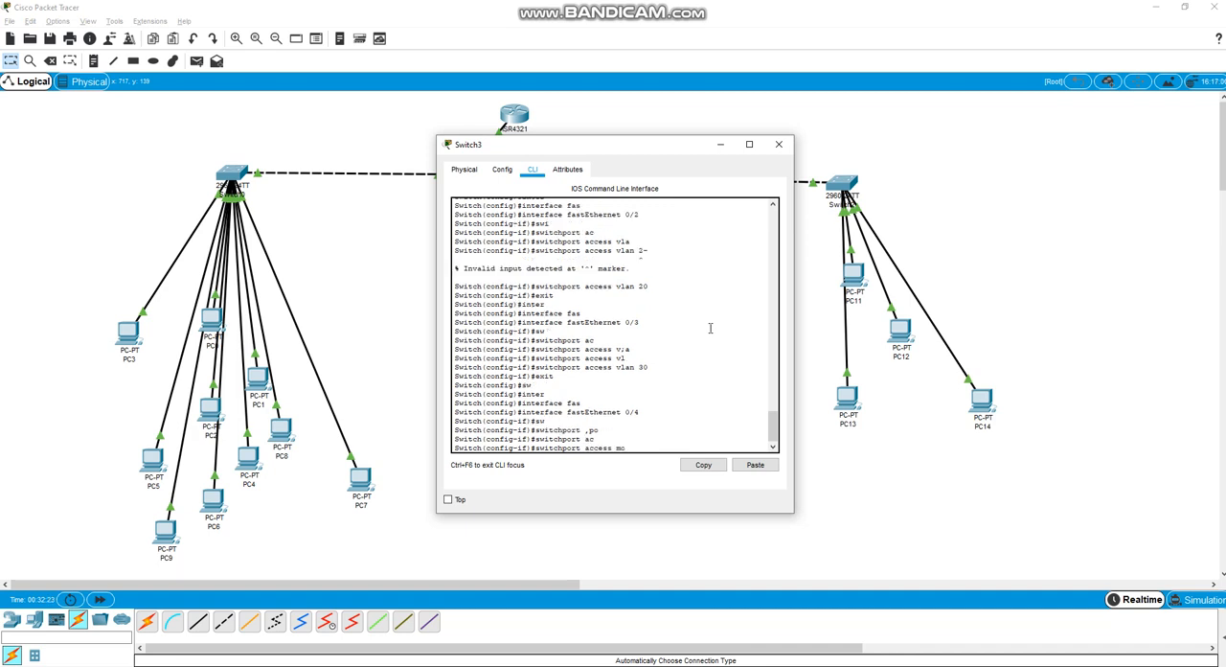
type("de")
key("Tab")
type("tri")
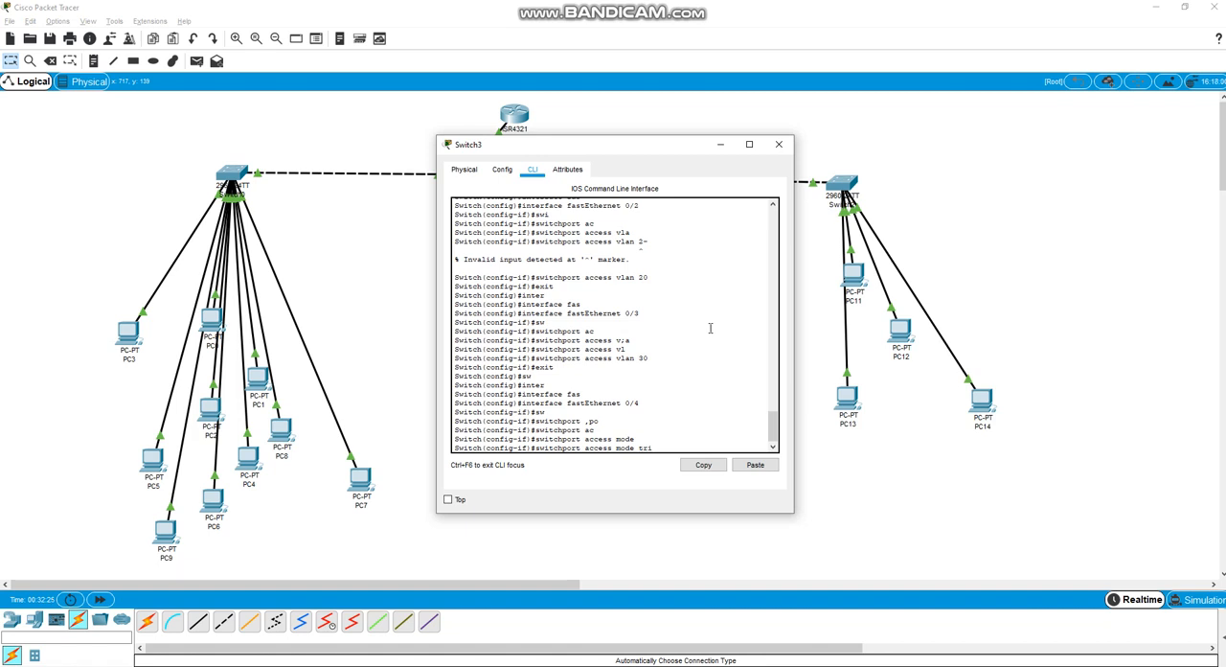
key("BackSpace")
key("BackSpace")
key("BackSpace")
key("BackSpace")
key("BackSpace")
key("BackSpace")
key("BackSpace")
key("BackSpace")
key("BackSpace")
key("BackSpace")
key("BackSpace")
key("BackSpace")
key("BackSpace")
key("BackSpace")
type("mode")
key("Tab")
type("trunk")
key("Return")
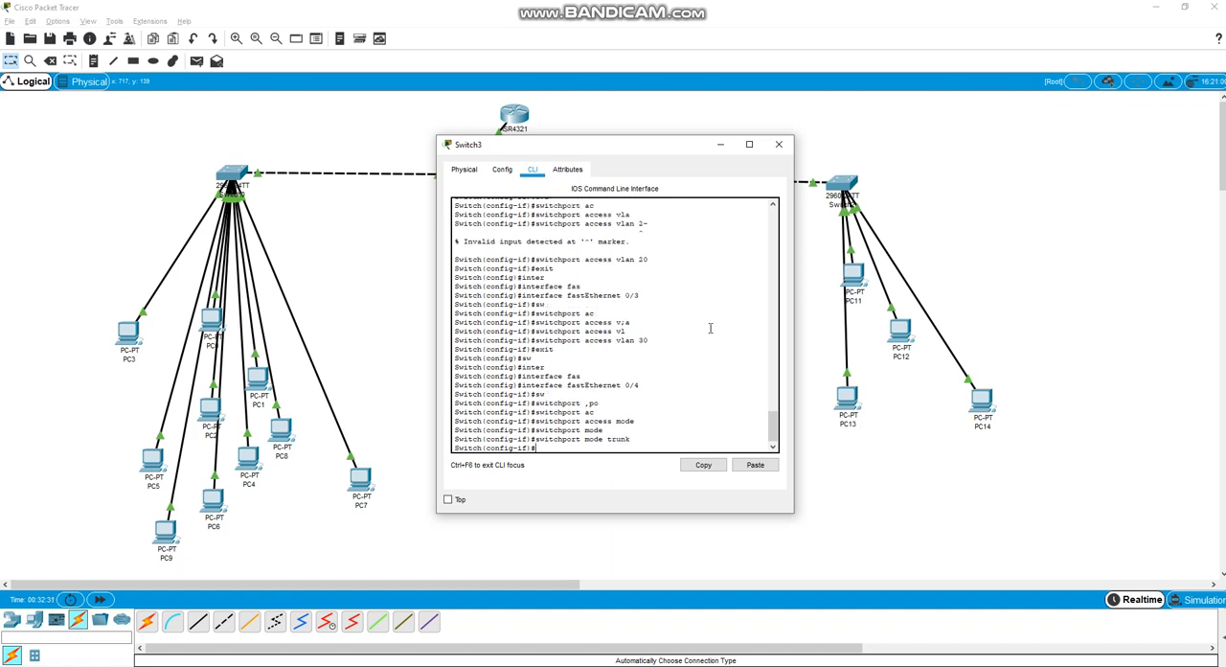
Exit Switch3's interface and global configuration modes and save the configuration with wr mem
type("exit")
key("Return")
type("exi")
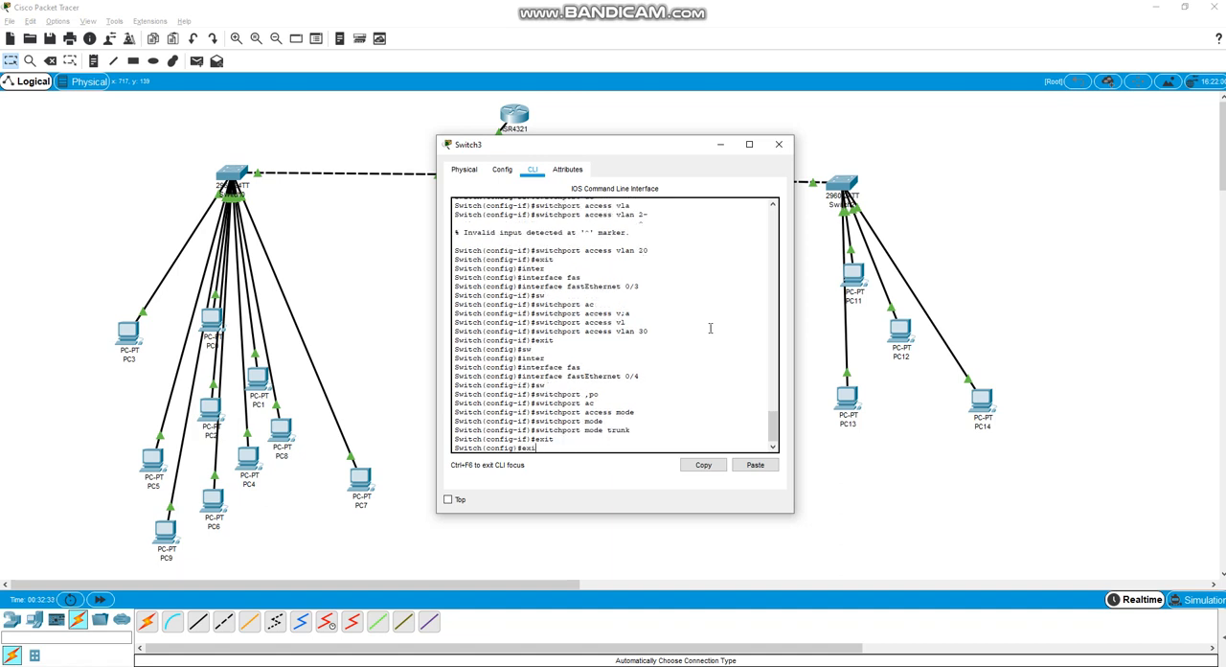
type("t")
key("Return")
type("wr mem")
key("Return")
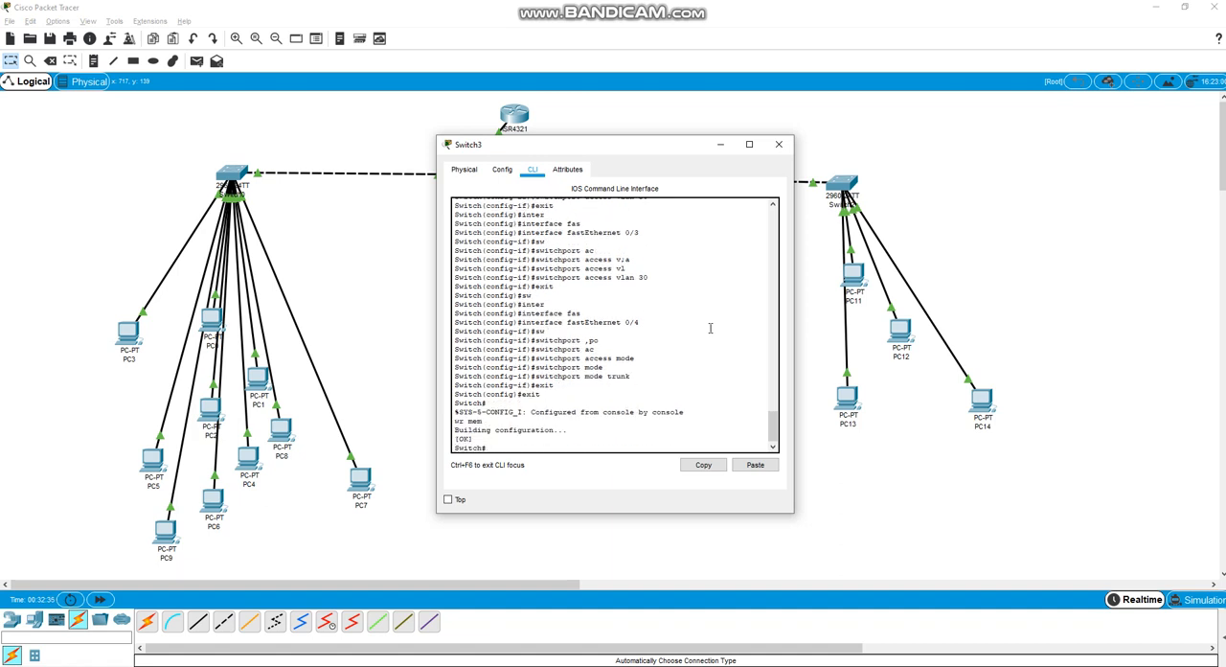
Minimize the Switch3 window, open Router0's command line and enter privileged mode with enable
left_click(720, 143)
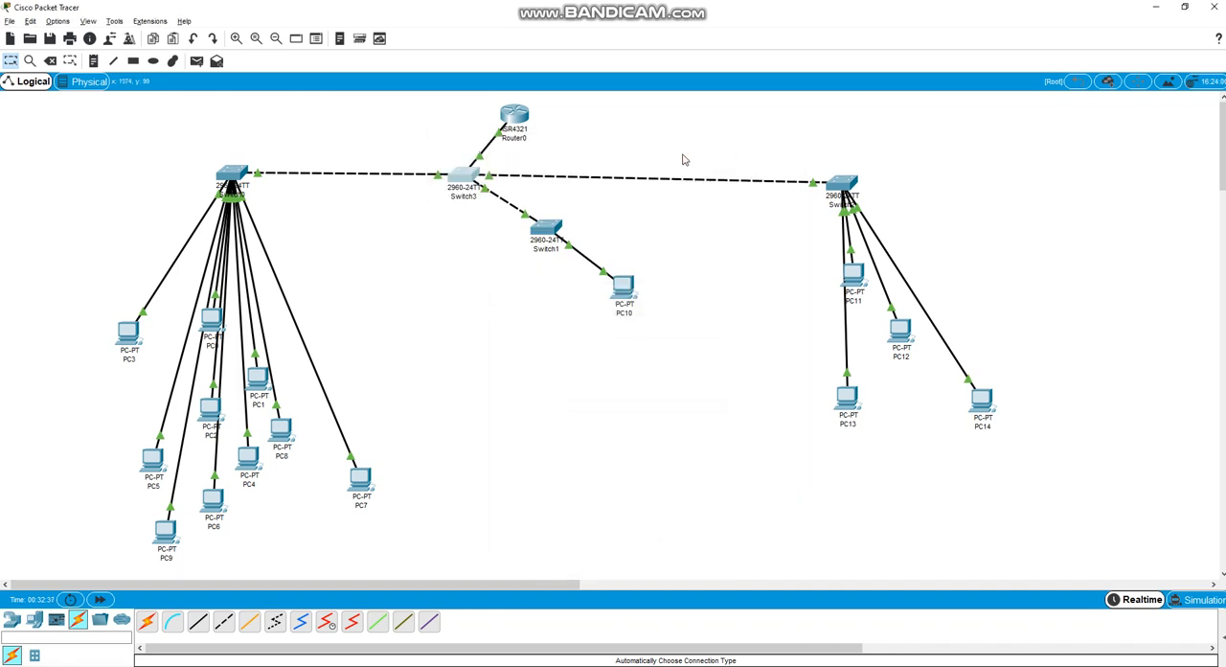
left_click(523, 125)
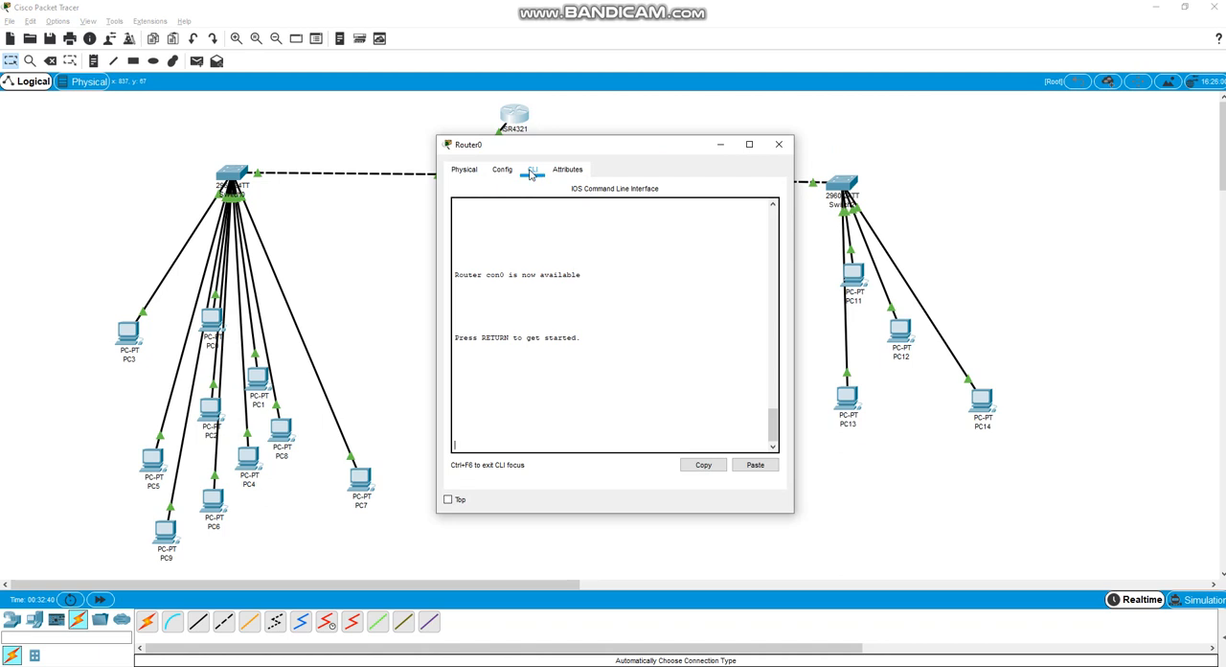
key("Return")
key("Return")
key("Return")
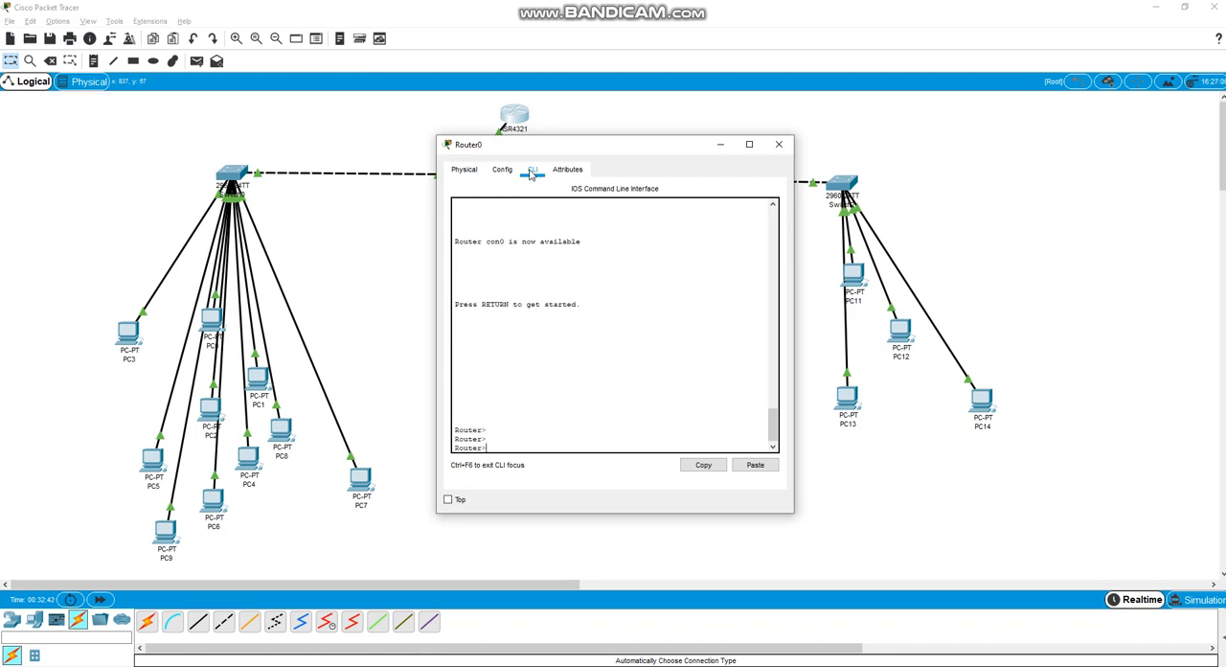
type("en")
key("Tab")
key("Return")
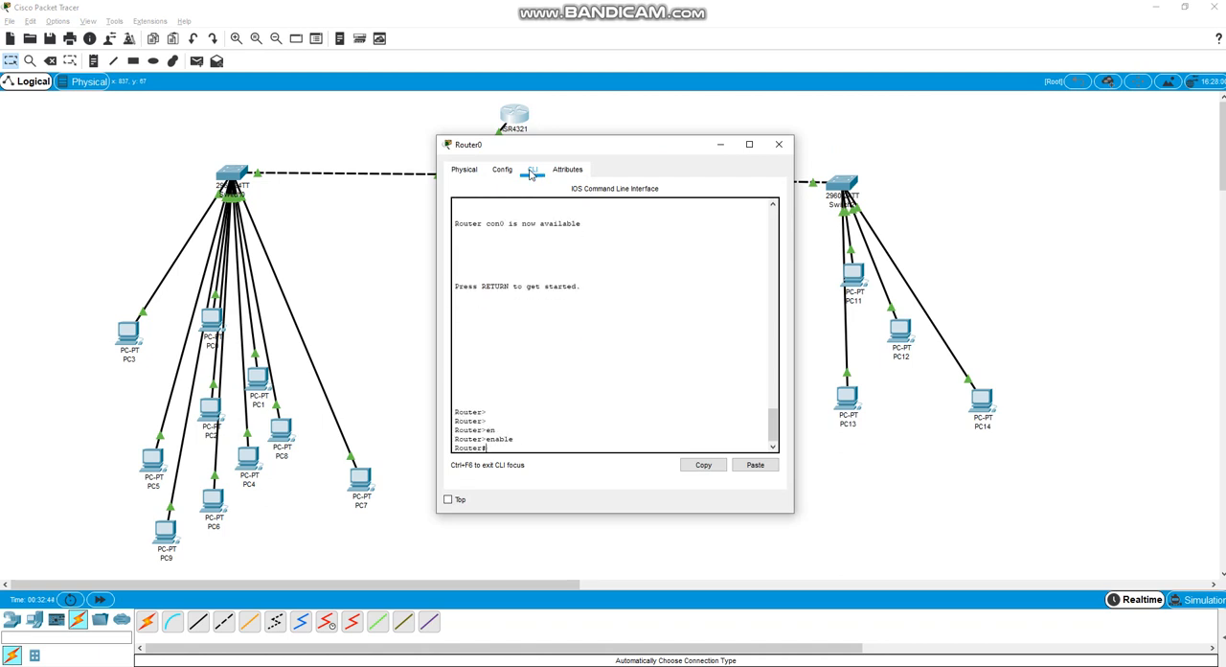
Enter global configuration mode on Router0 with configure terminal
type("config")
key("Tab")
type("t")
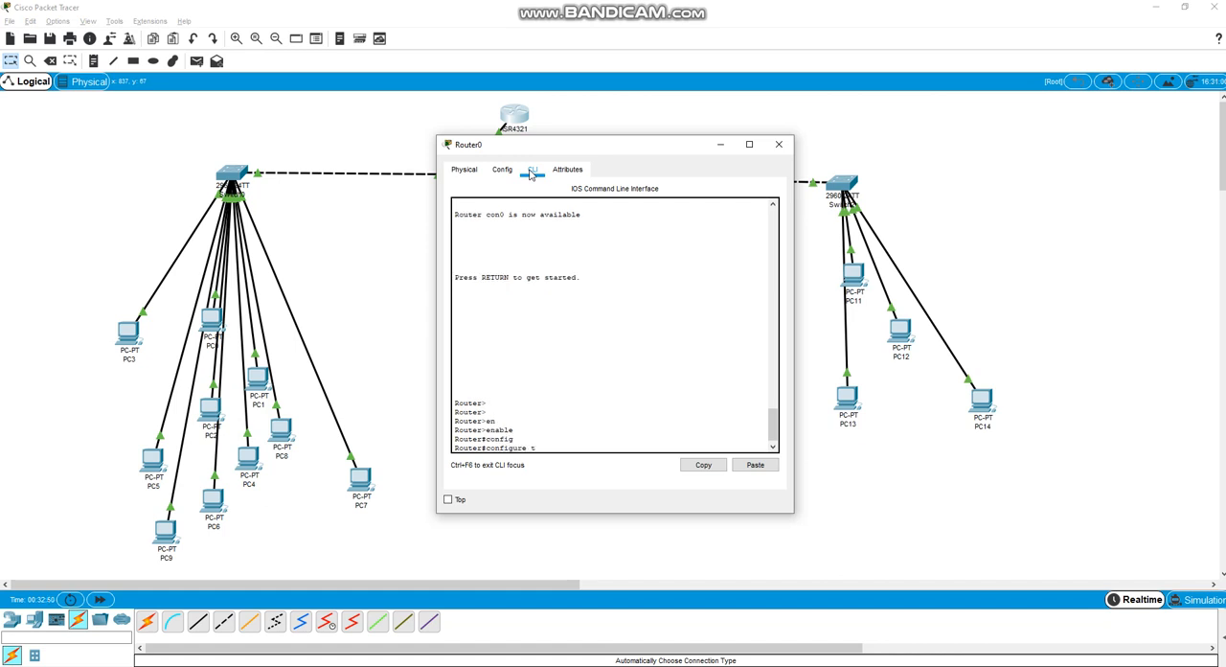
type("er")
key("Tab")
key("Return")
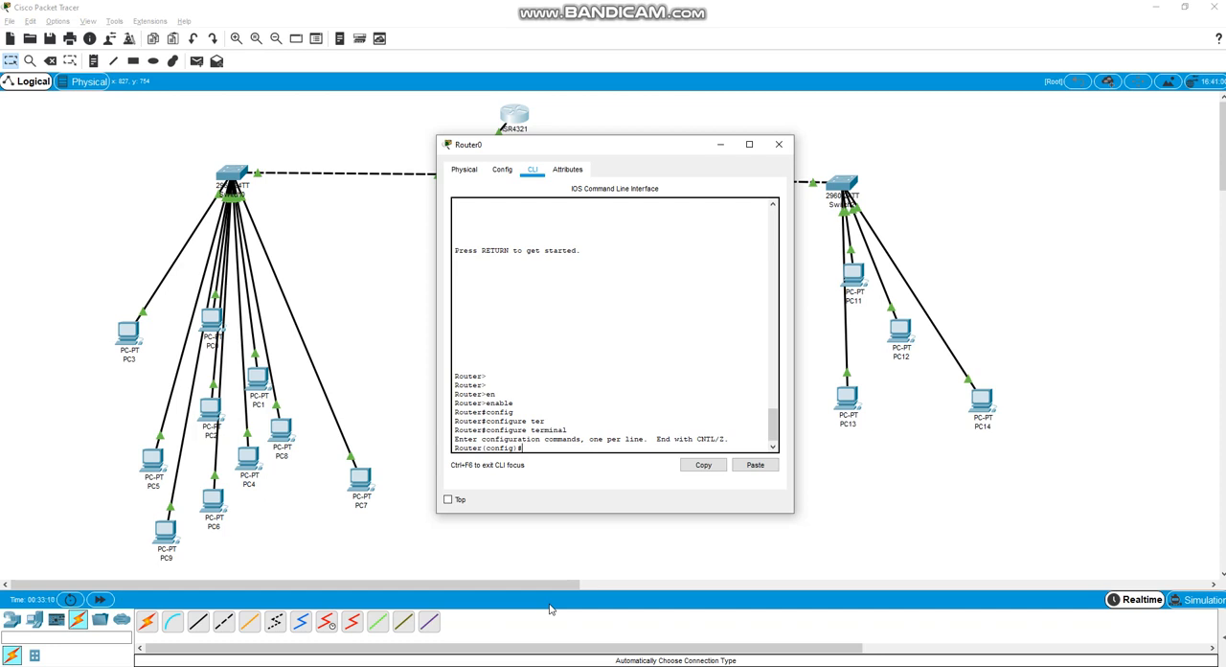
Enter Router0's first subinterface with interface gigabitEthernet 0/0/0.1
type("inter")
key("Tab")
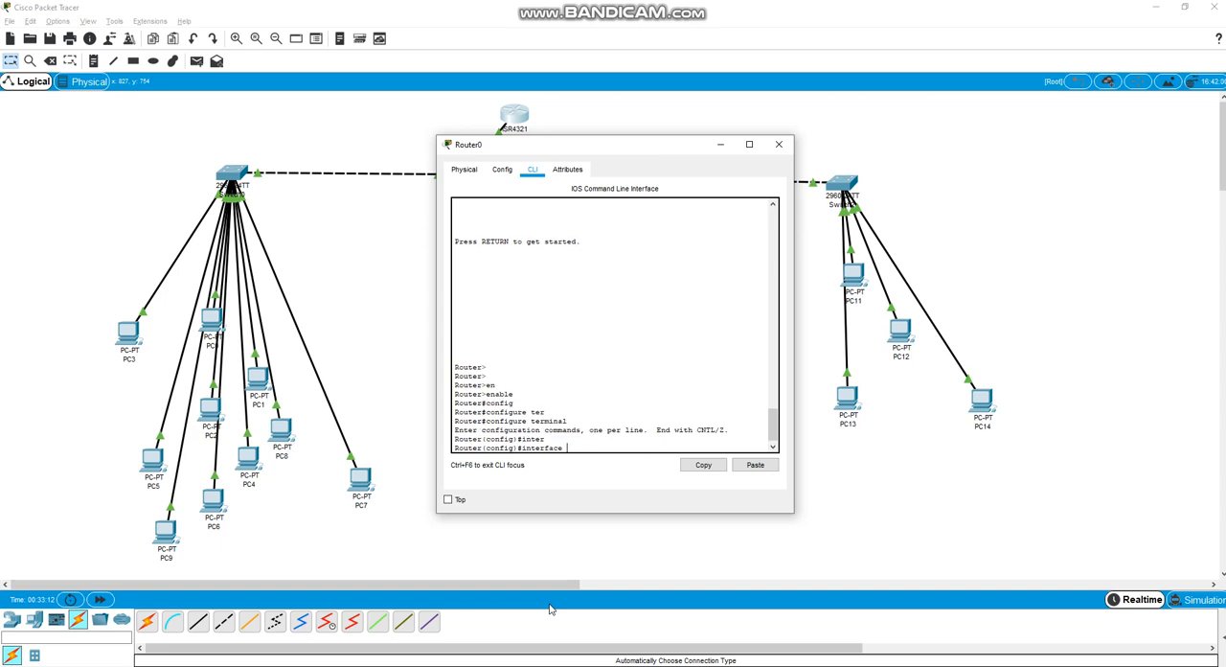
type("gi")
key("Tab")
type("0")
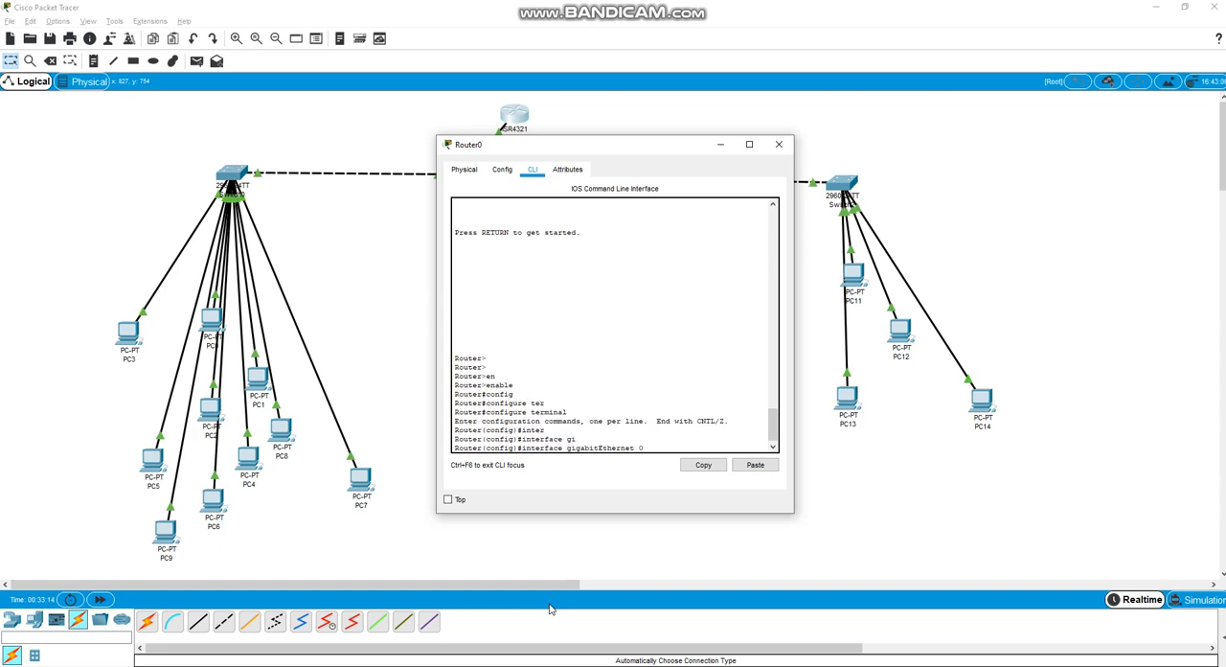
type("/0/0.1")
key("Return")
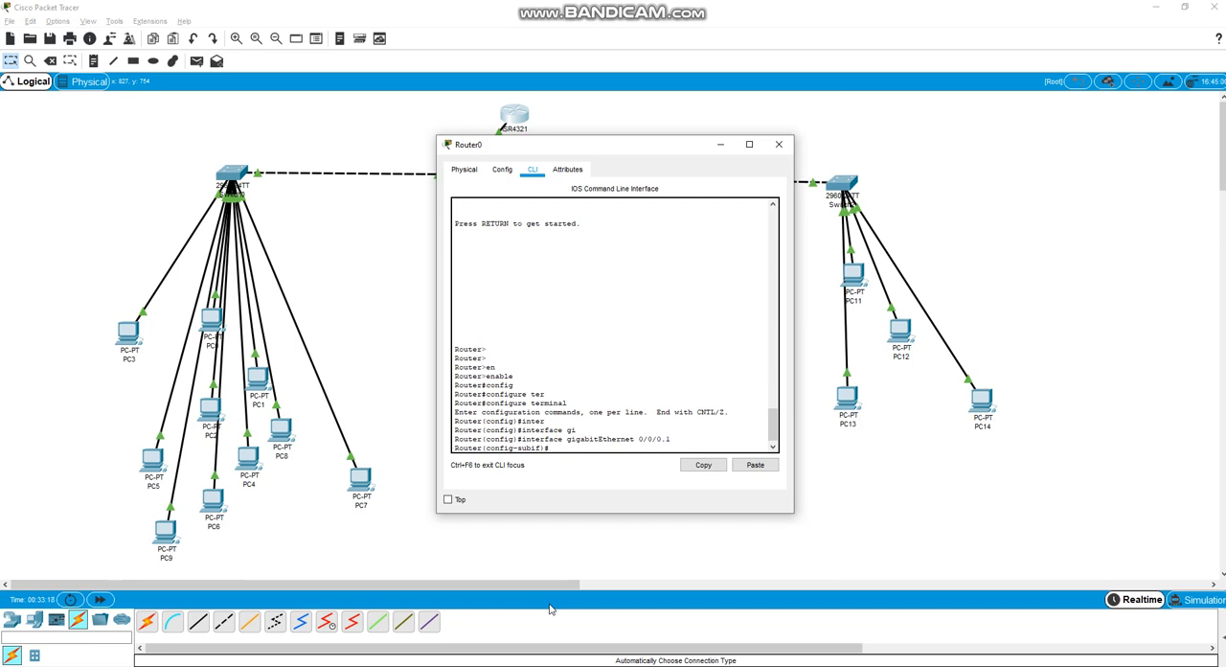
Set the encapsulation of subinterface 0/0/0.1 to VLAN 10 with encapsulation dot1Q 10
type("enca")
key("Tab")
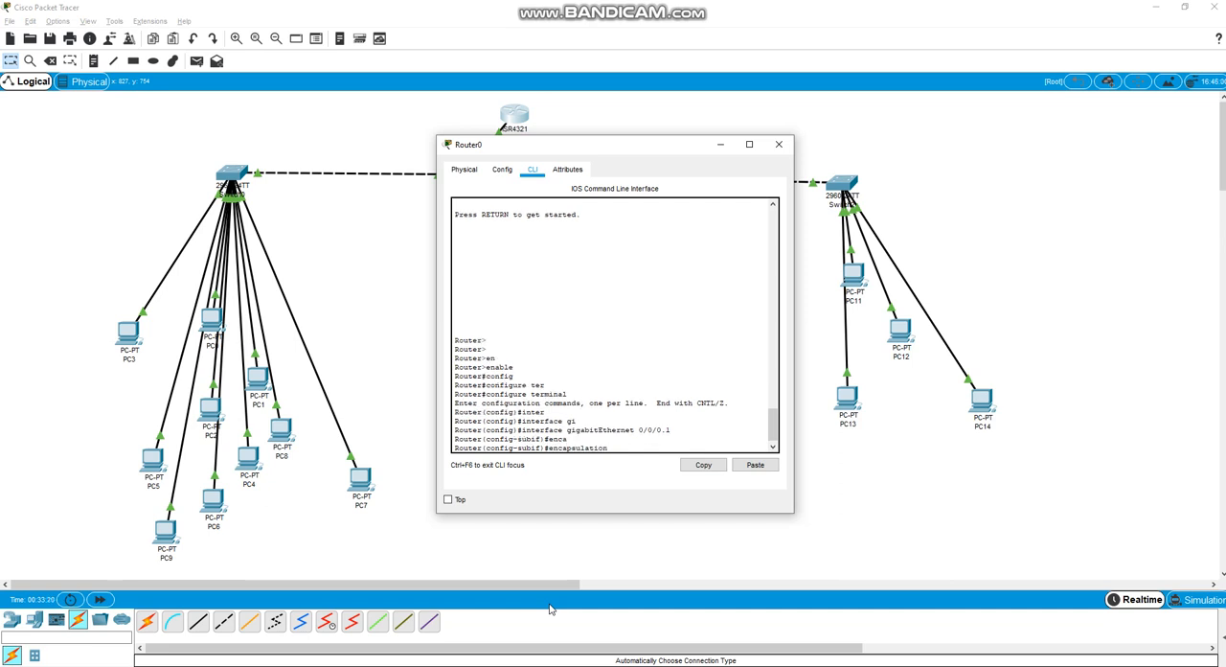
type("d")
key("Tab")
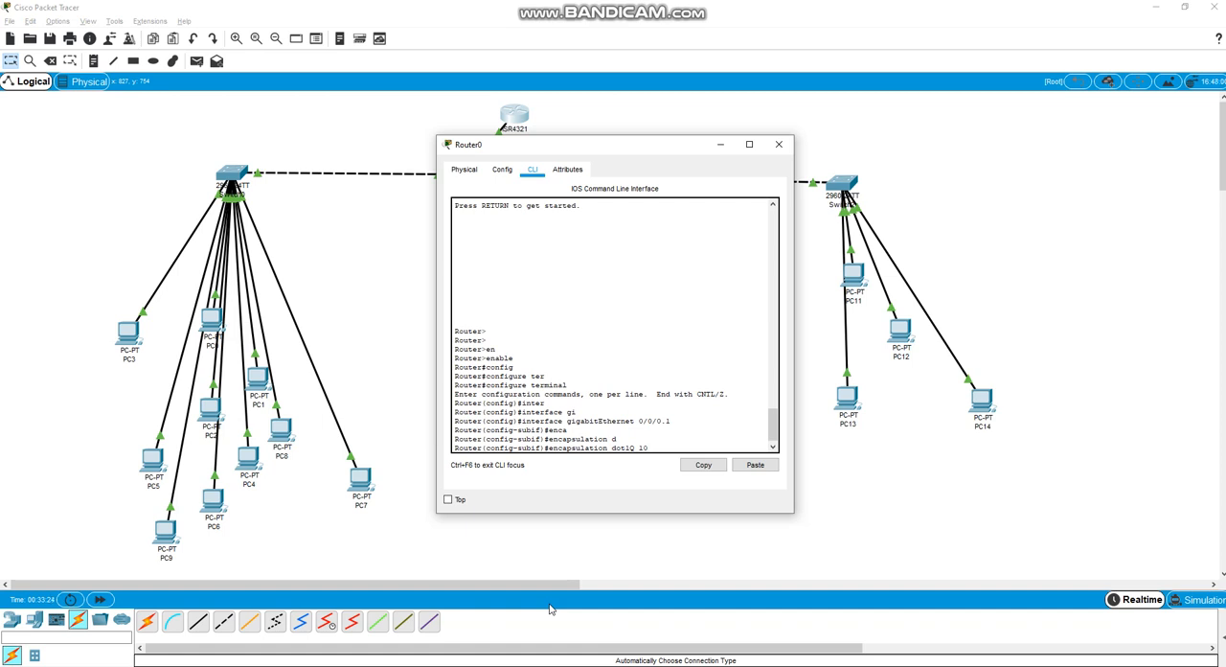
type("10")
key("Return")
Assign subinterface 0/0/0.1 the IP address 192.168.100.14 with mask 255.255.255.240 and exit subinterface configuration mode
type("ipa")
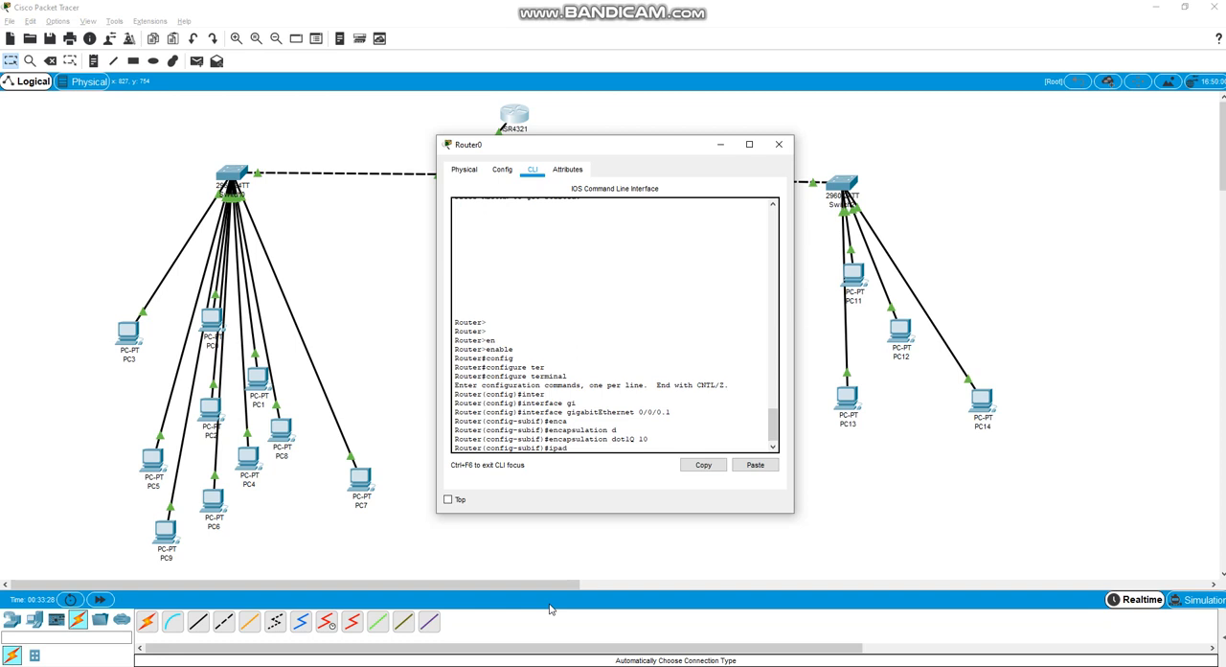
type("d")
key("BackSpace")
key("BackSpace")
type("add")
key("Tab")
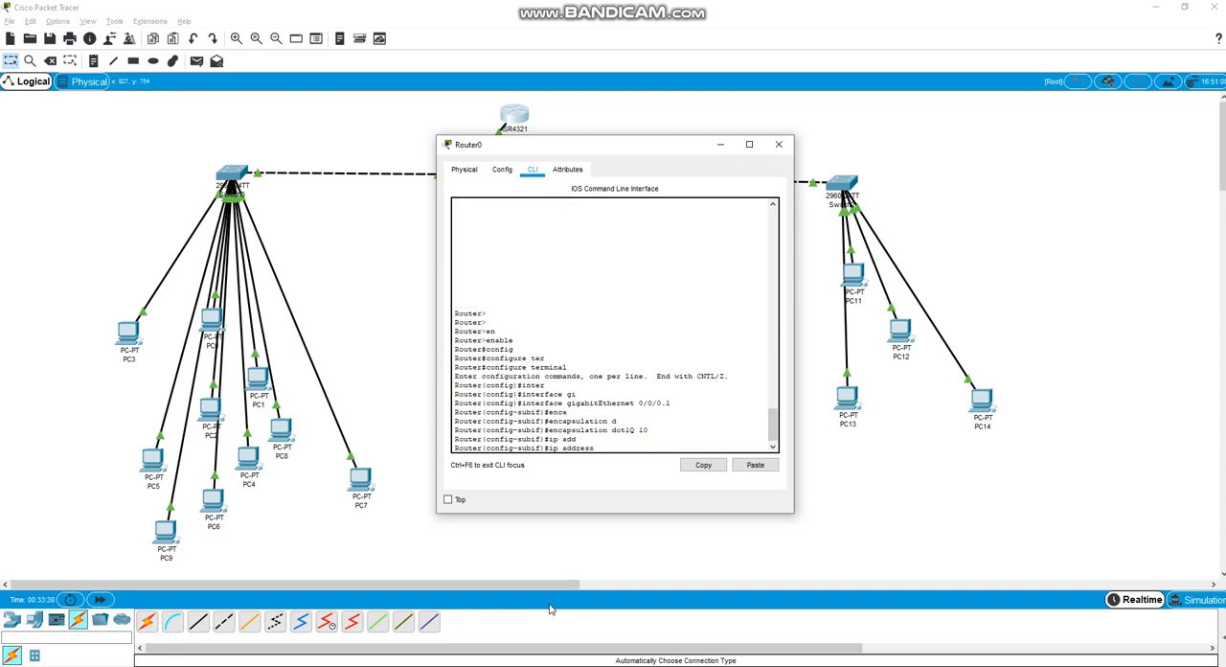
type("192.168.100.14 255.255.255.240")
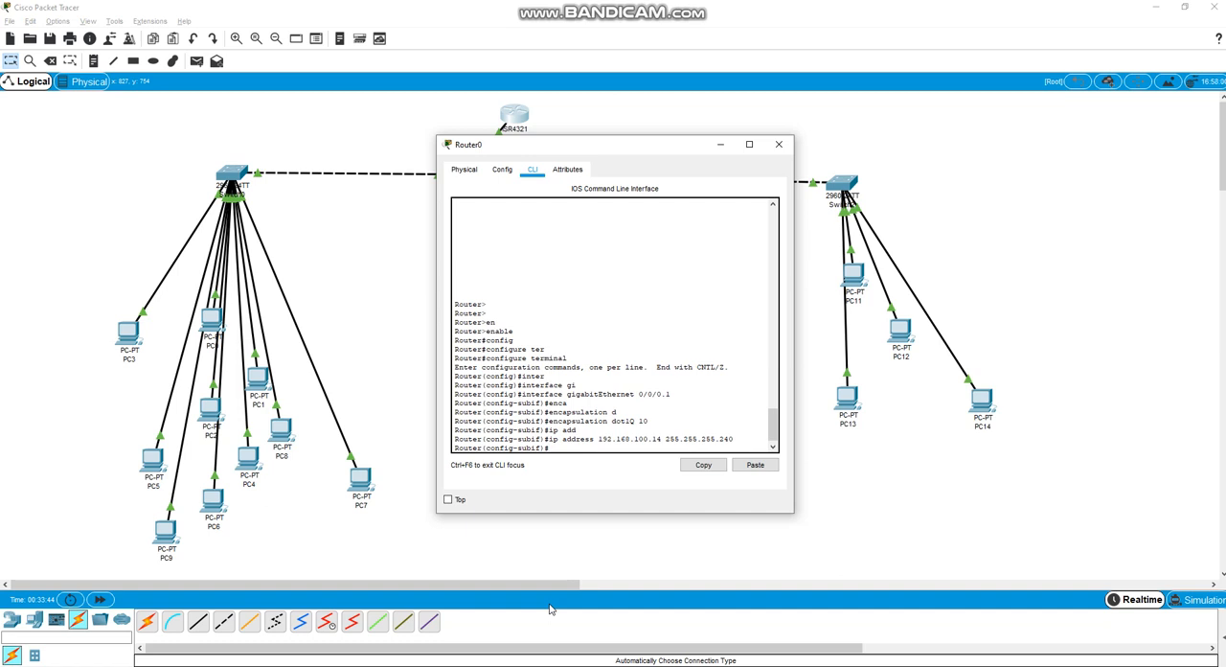
type("exit")
key("Return")
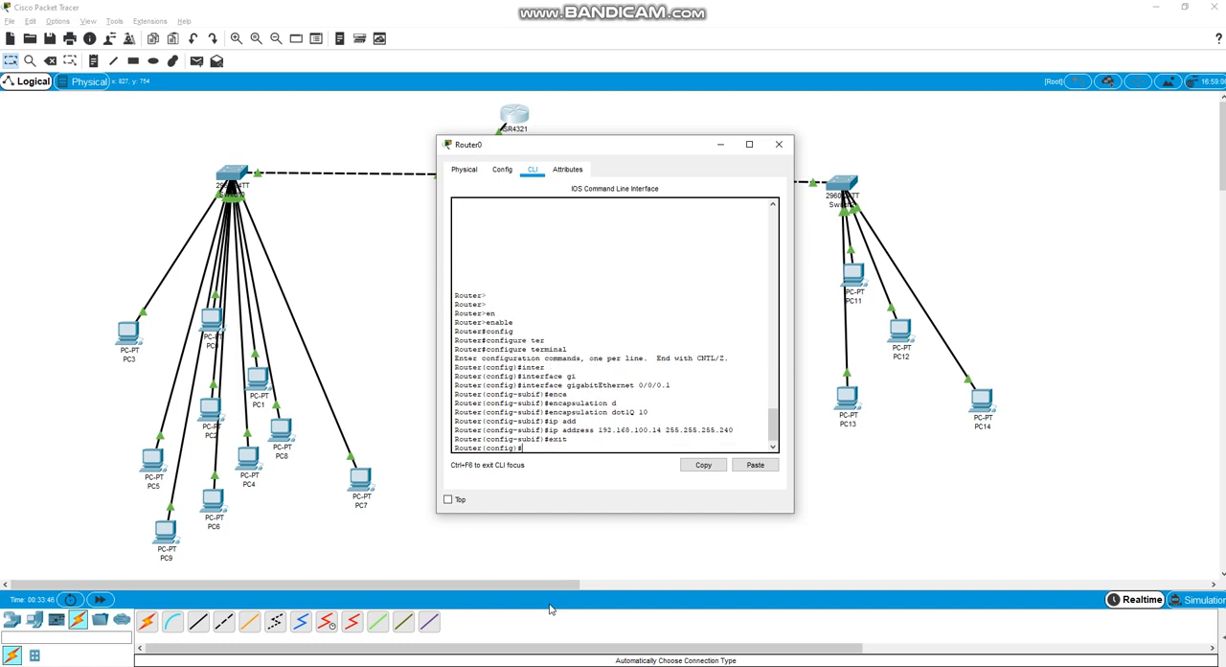
Enter Router0's second subinterface with interface gigabitEthernet 0/0/0.2
type("omter")
key("Tab")
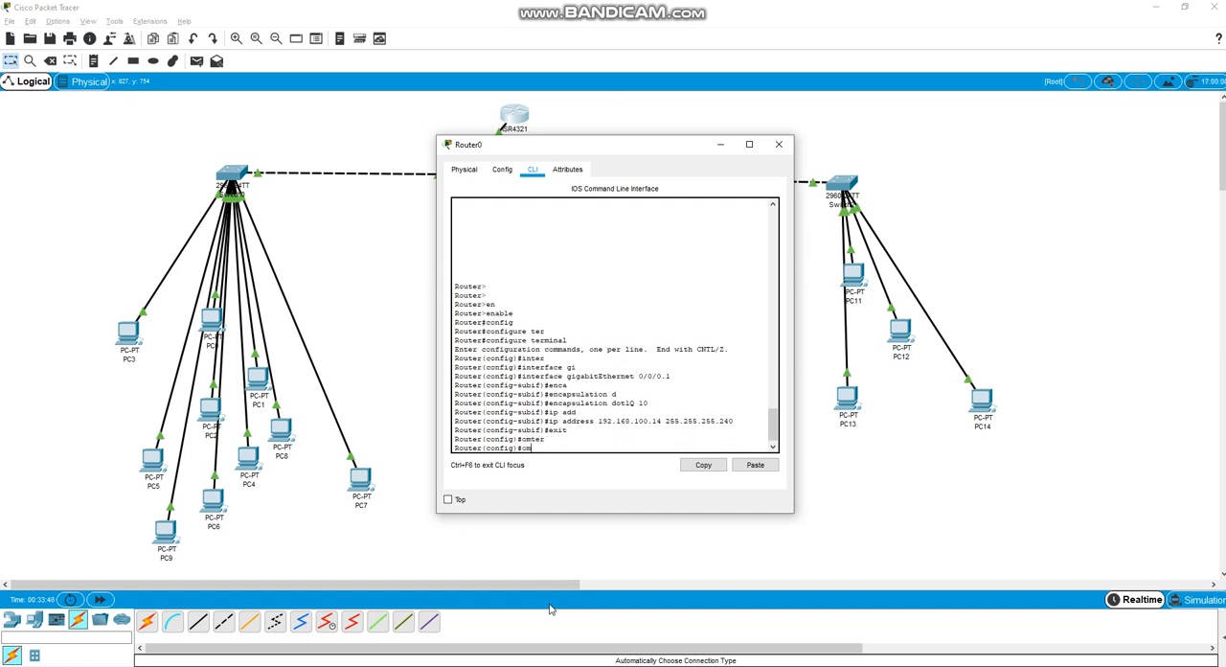
key("BackSpace")
key("BackSpace")
type("inter")
key("Tab")
type("gig")
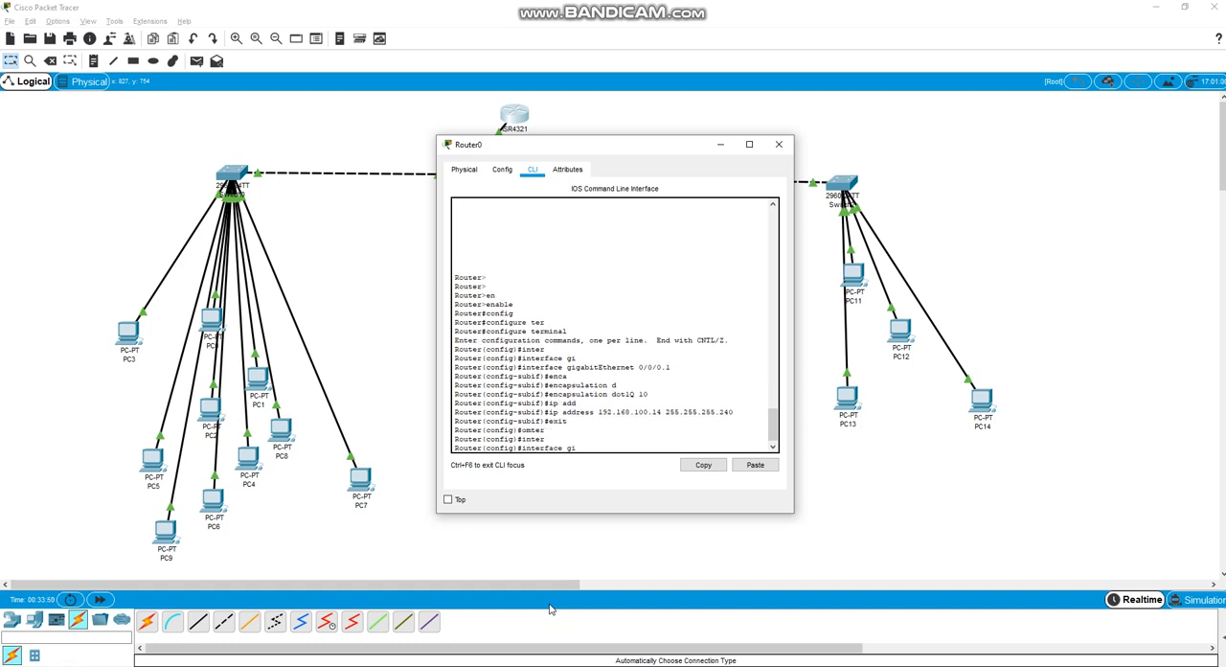
key("Tab")
type("0")
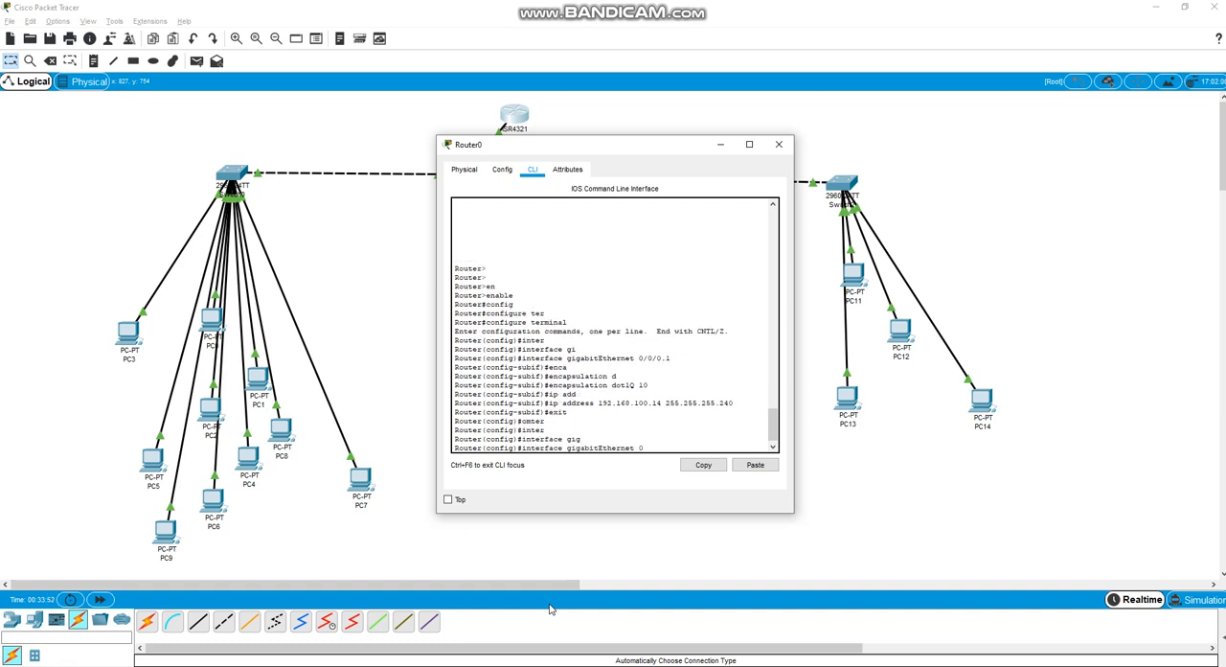
type("/0/0/.2")
key("Return")
key("Up")
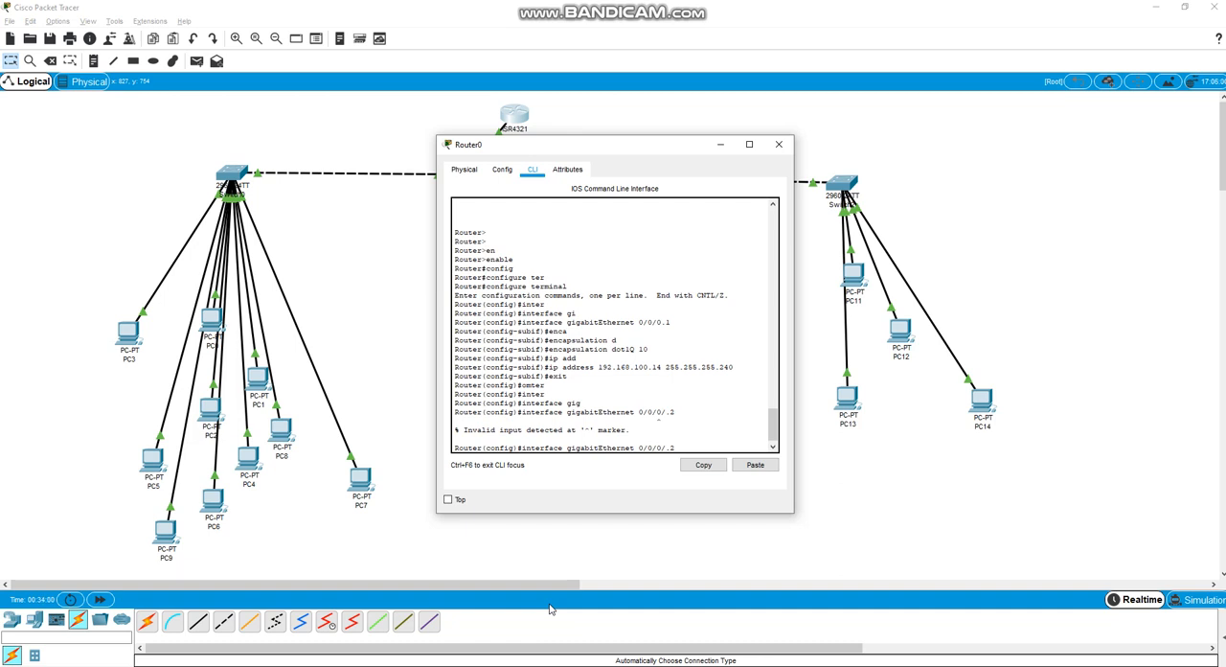
key("Left")
key("Left")
key("BackSpace")
key("Return")
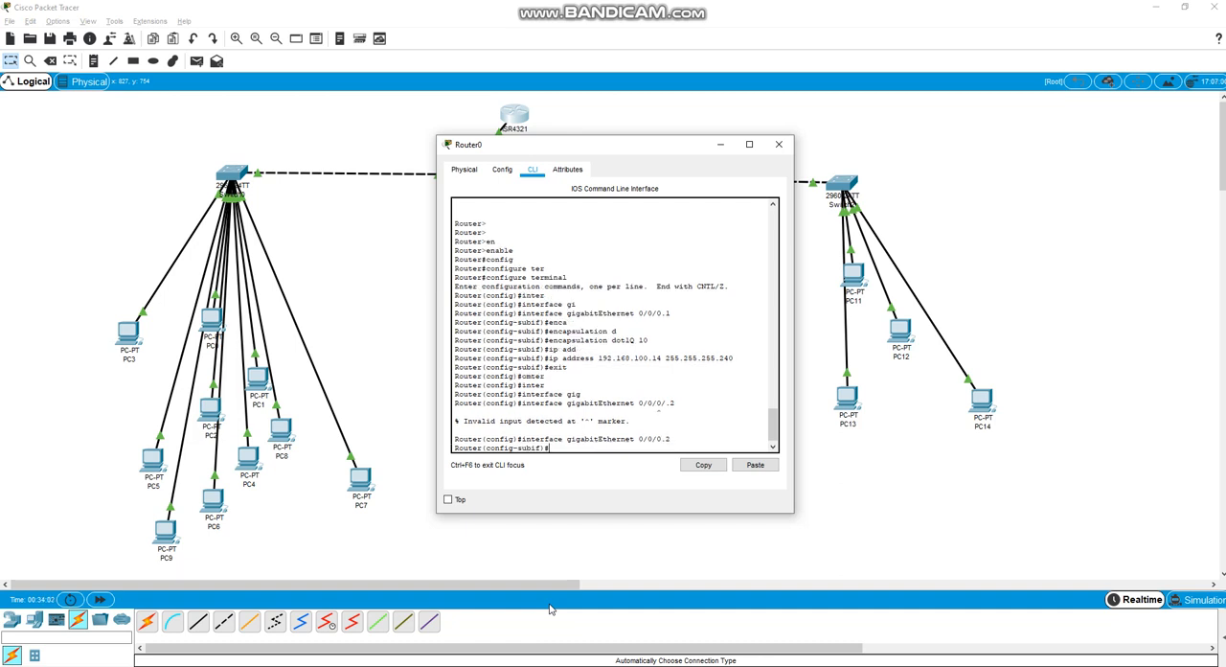
Set the encapsulation of subinterface 0/0/0.2 to VLAN 20 with encapsulation dot1Q 20
type("en")
key("Tab")
type("d")
key("Tab")
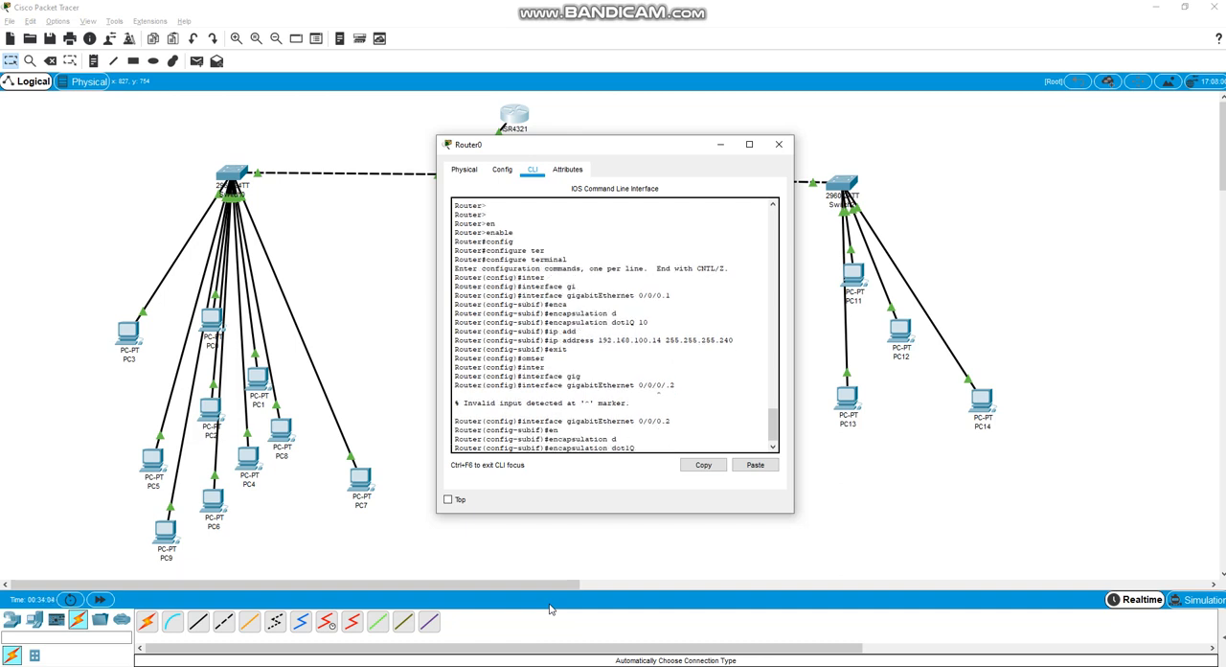
type("20")
key("Return")
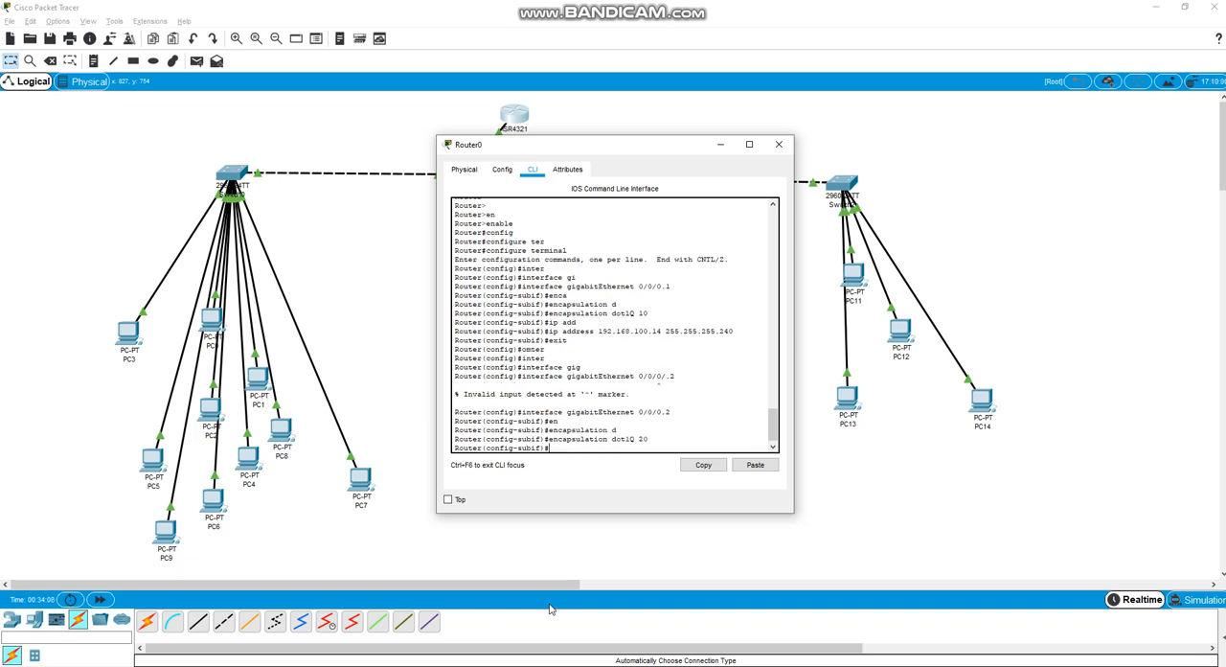
Assign subinterface 0/0/0.2 the IP address 192.168.100.194 with mask 255.255.255.252 and exit subinterface configuration mode
type("ip addre")
key("Tab")
type("192.1")
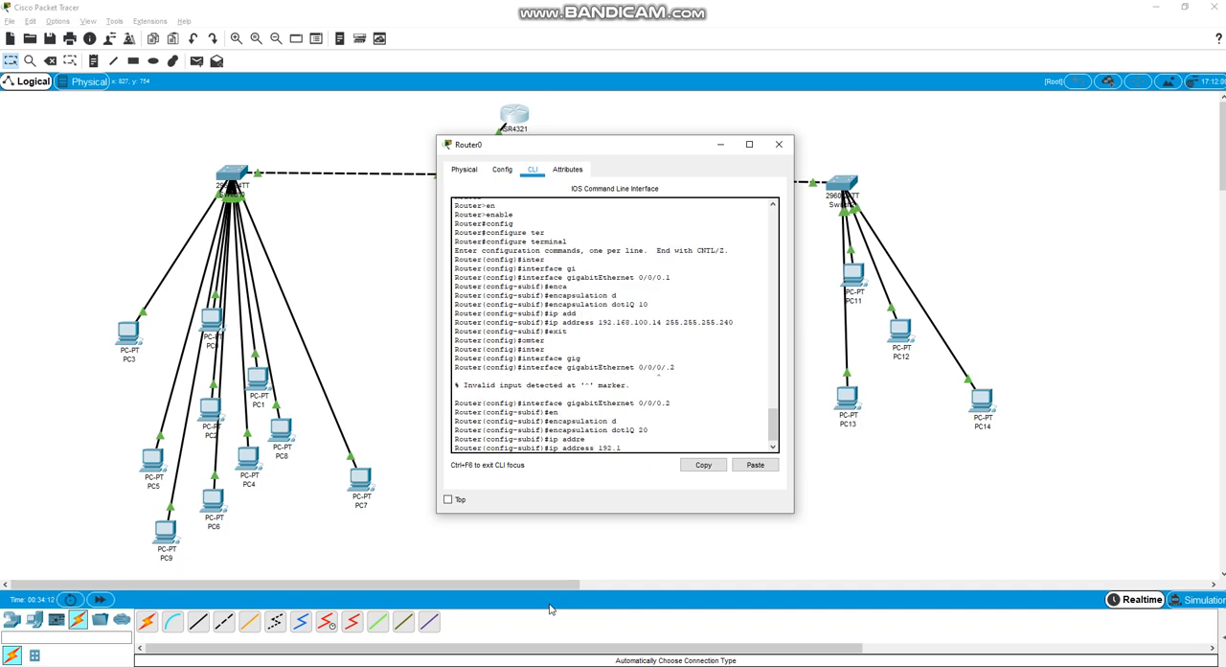
type("68.100.194 255.255.25,5")
key("BackSpace")
type("252")
key("Return")
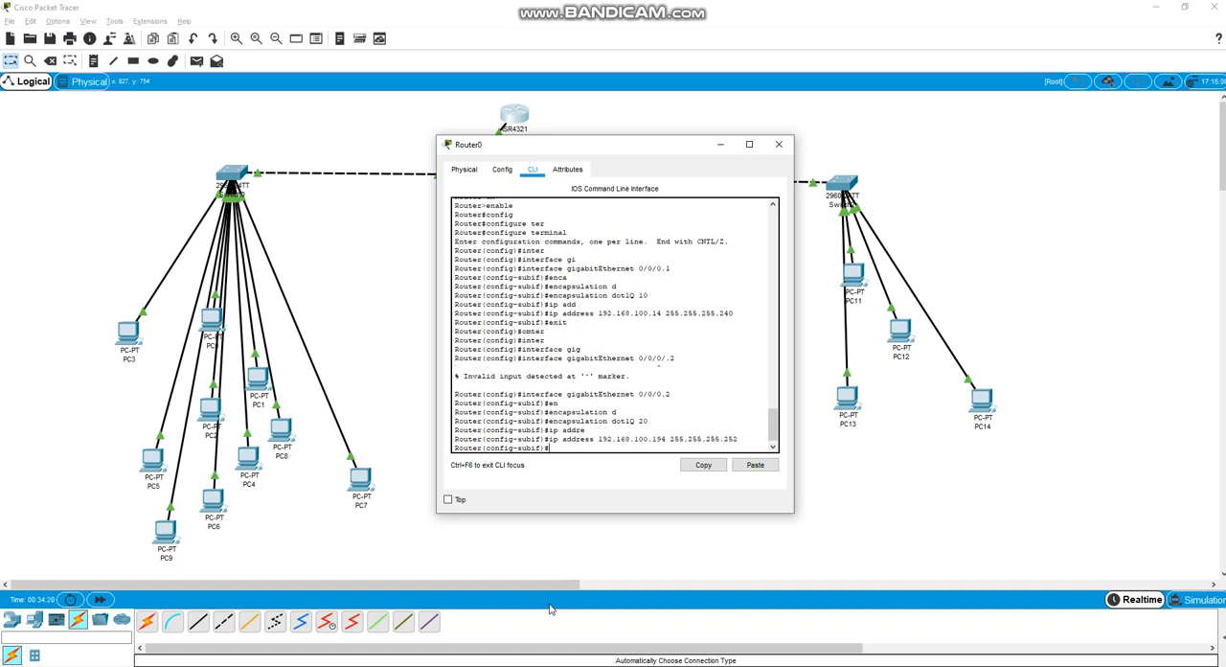
type("exit")
key("Return")
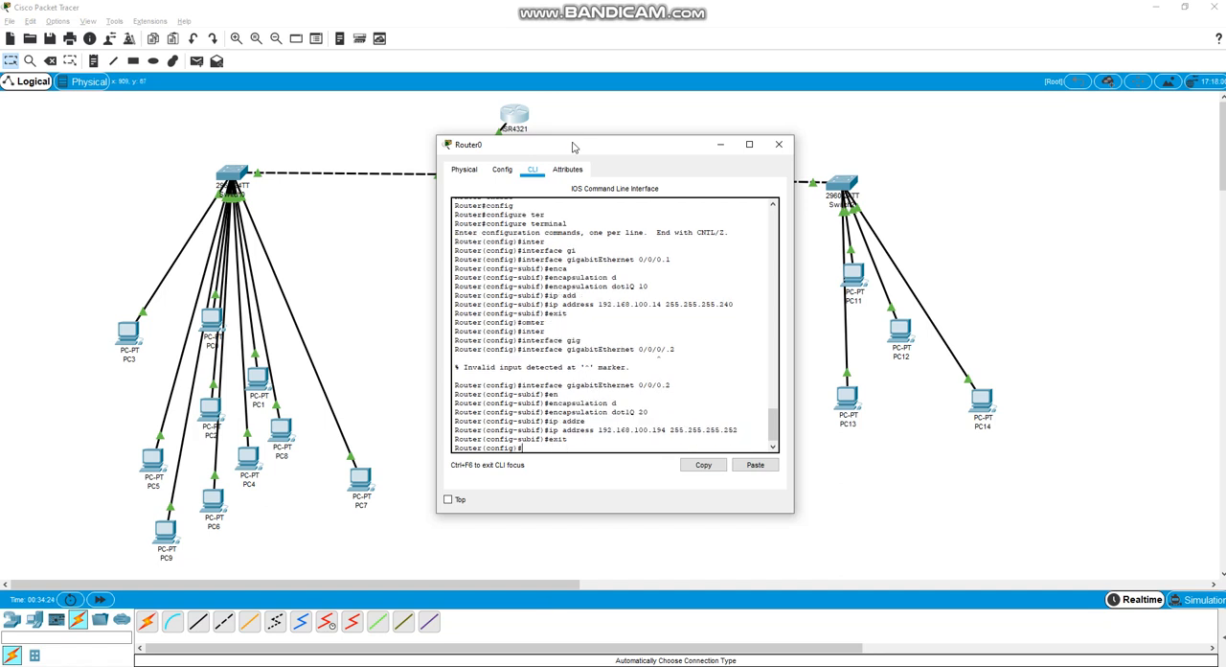
Check PC10's IP address, subnet mask and default gateway in its IP configuration
left_click_drag(574, 145, 914, 106)
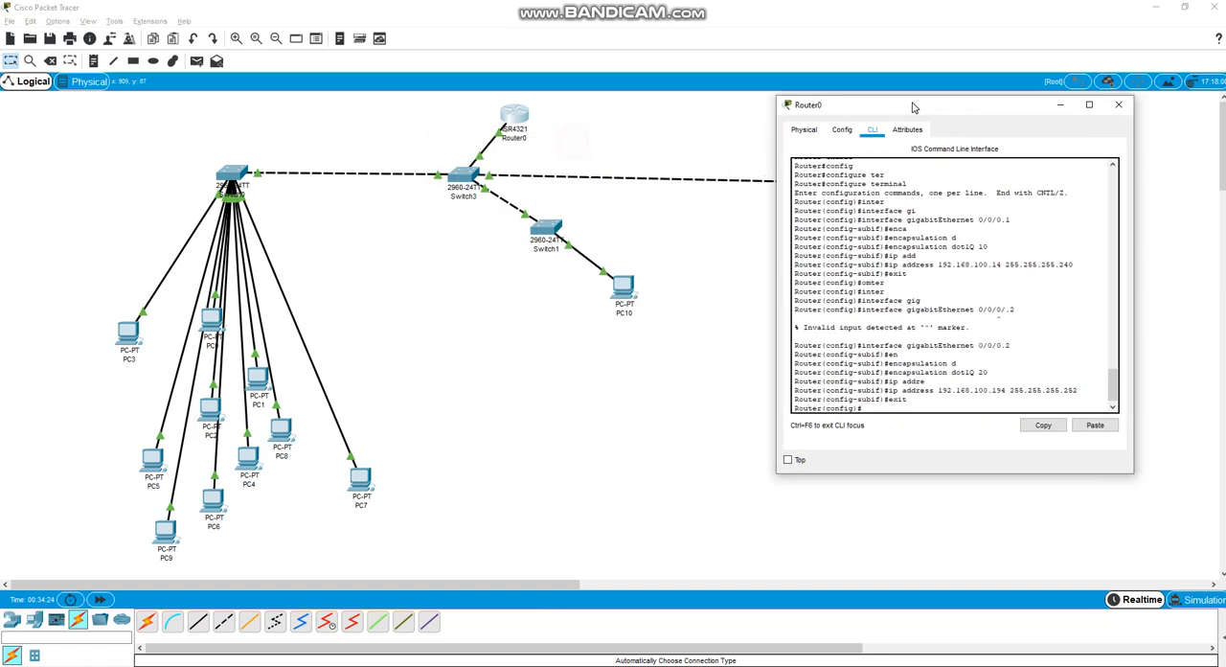
left_click(630, 295)
left_click(392, 179)
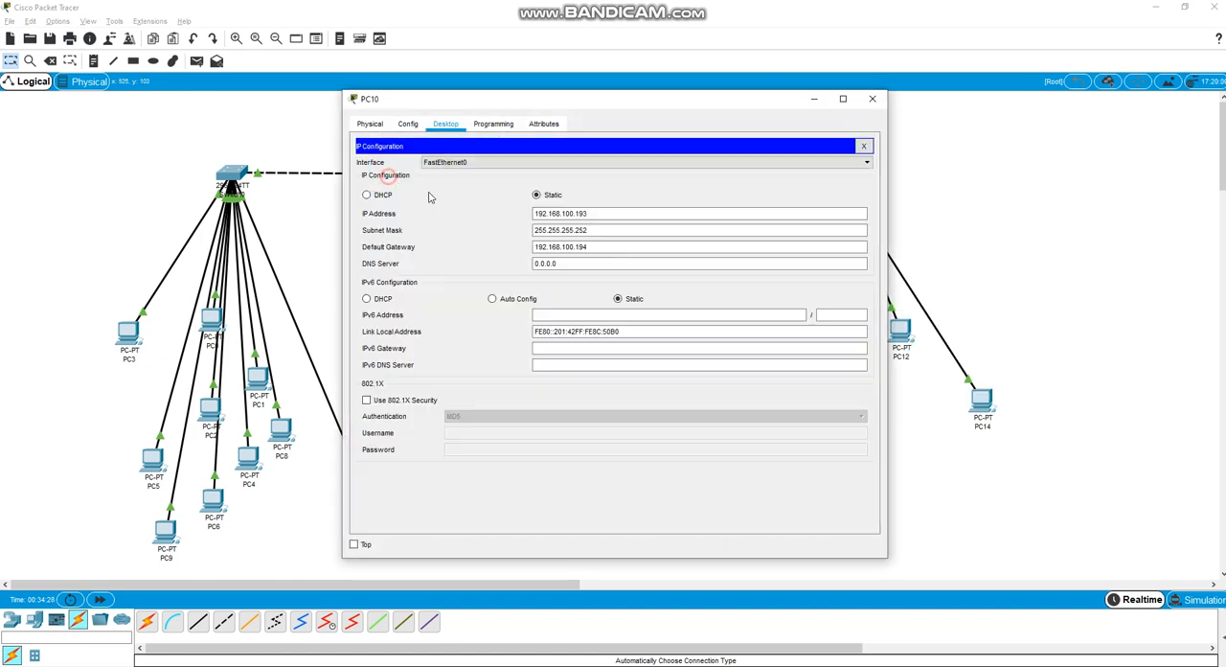
left_click(624, 263)
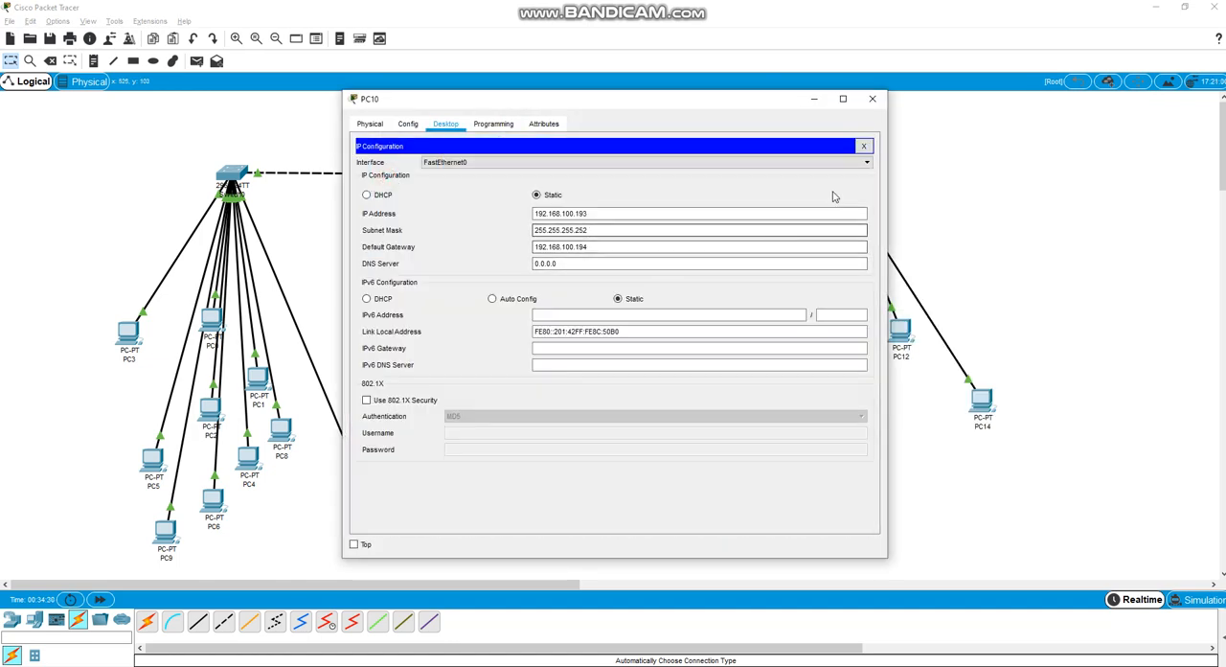
left_click(871, 99)
Enter Router0's third subinterface with interface gigabitEthernet 0/0/0.3
left_click(506, 128)
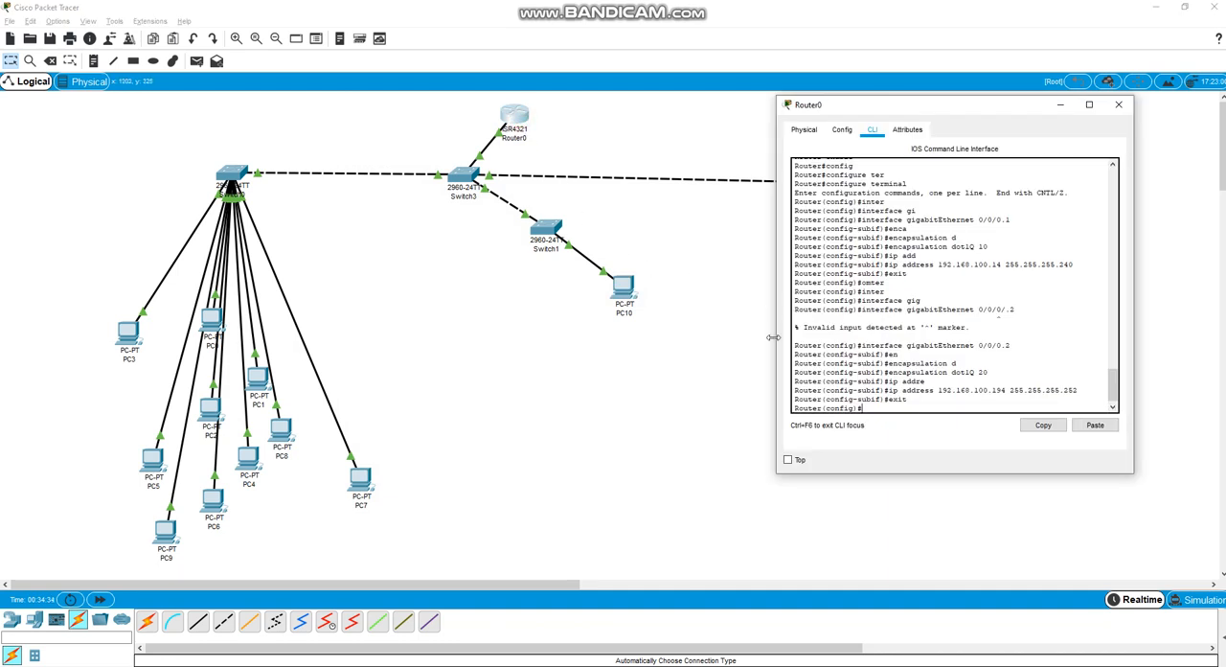
type("unte")
key("Tab")
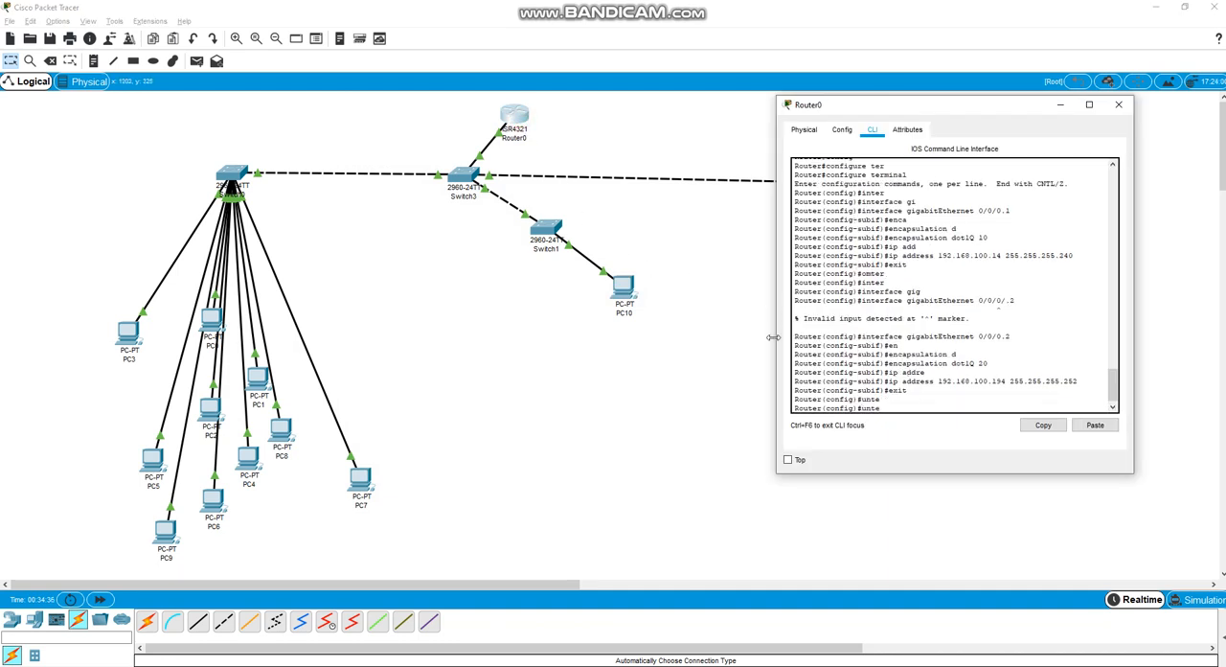
type("inter")
key("Tab")
type("gi")
key("Tab")
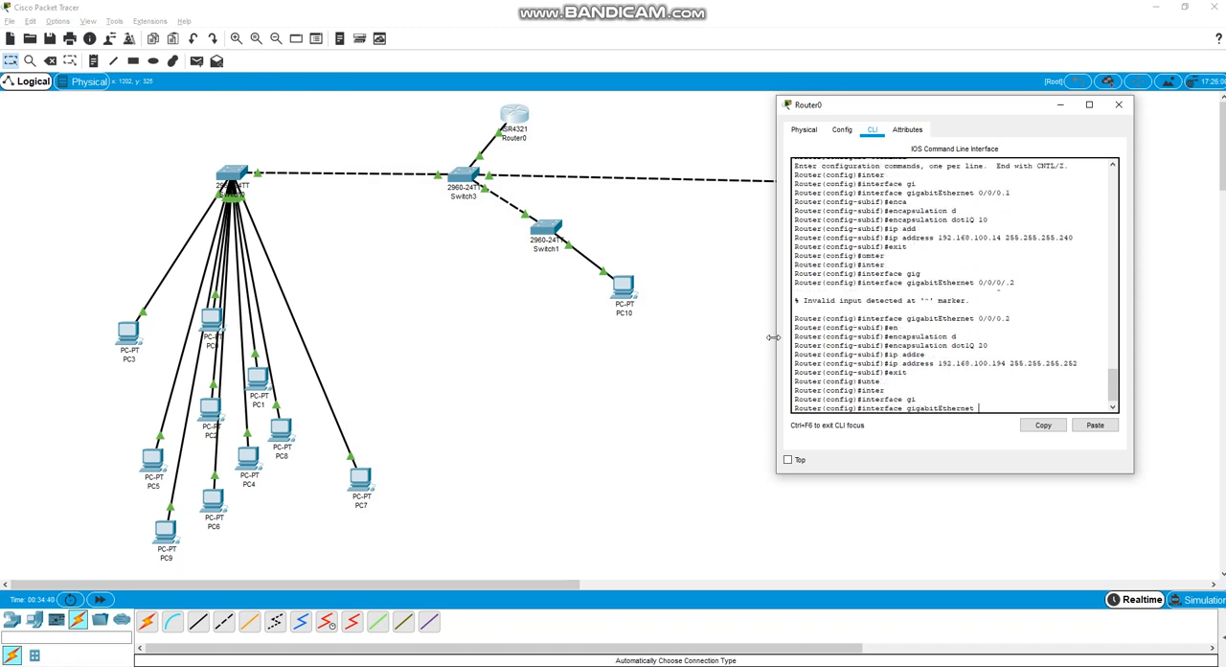
type("0/0/0.3")
key("Return")
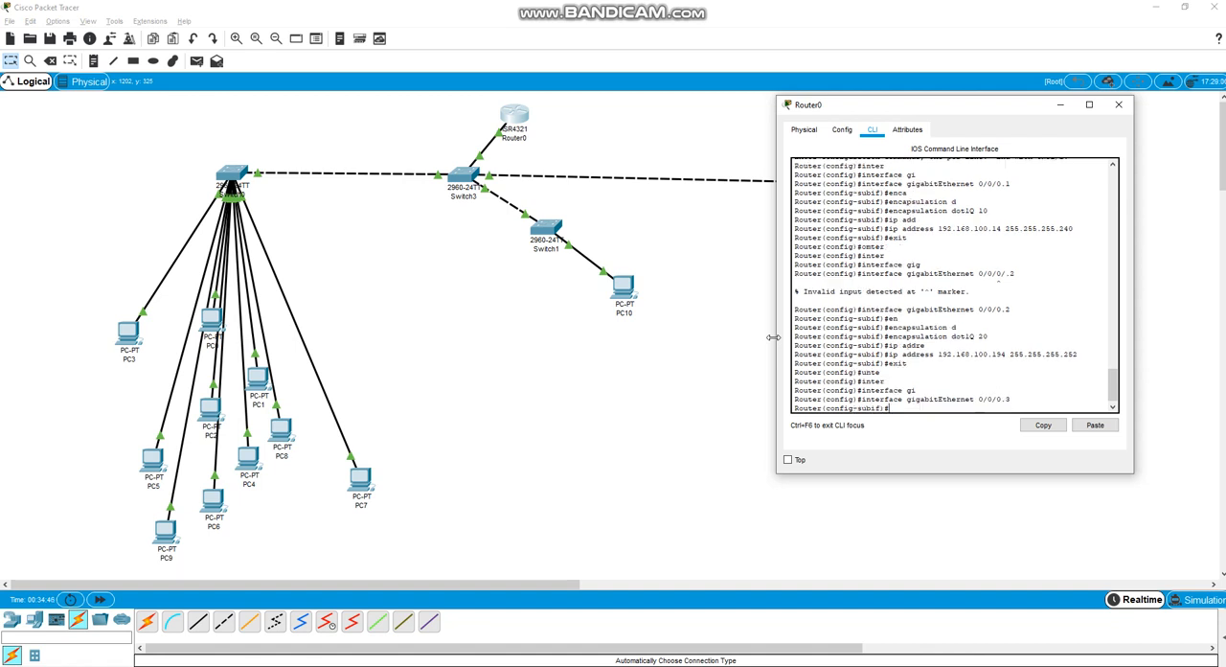
Set the encapsulation of subinterface 0/0/0.3 to VLAN 30 with encapsulation dot1Q 30
type("en")
key("Tab")
type("d")
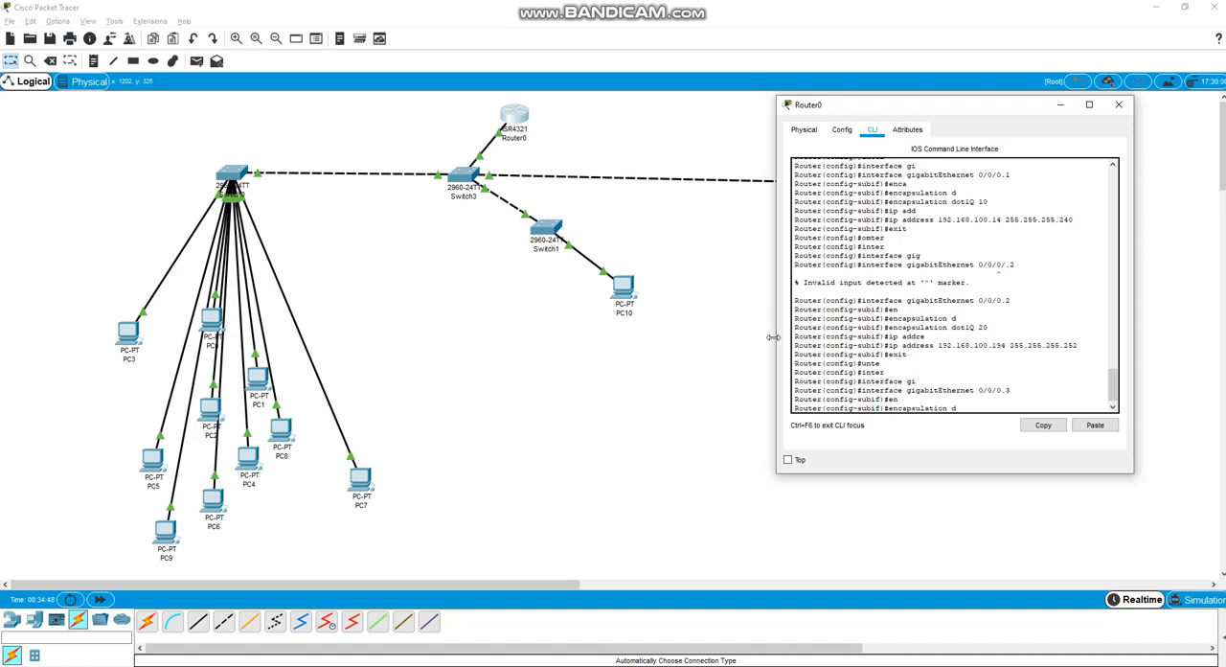
key("Tab")
type("30")
key("Return")
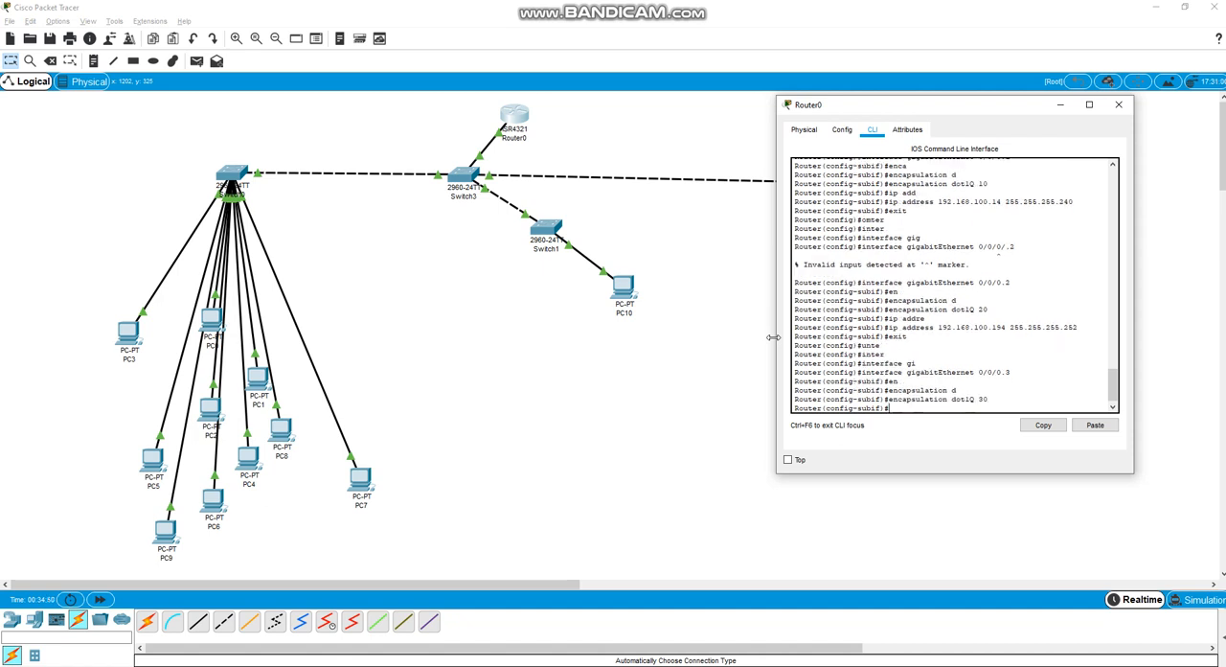
Assign subinterface 0/0/0.3 the IP address 192.168.100.230 with mask 255.255.255.248 and exit subinterface configuration mode
type("ip addre")
key("Tab")
type("192.168.100")
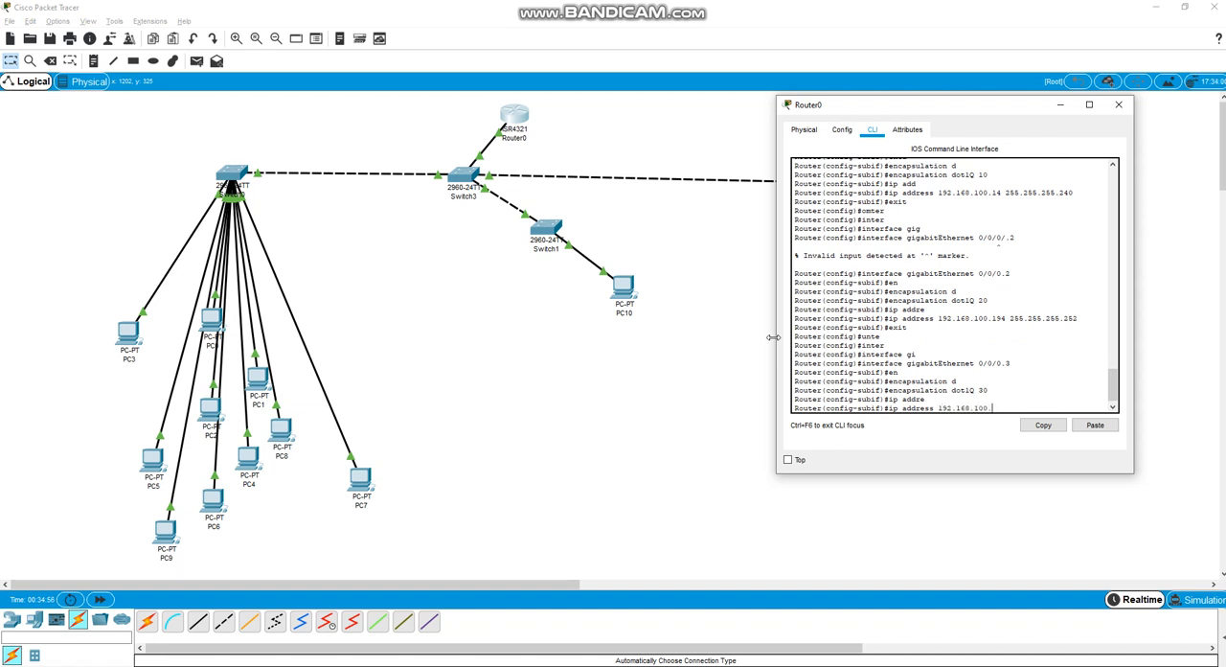
type(".230 255.255.255.248")
key("Return")
type("er(config-subif)#e")
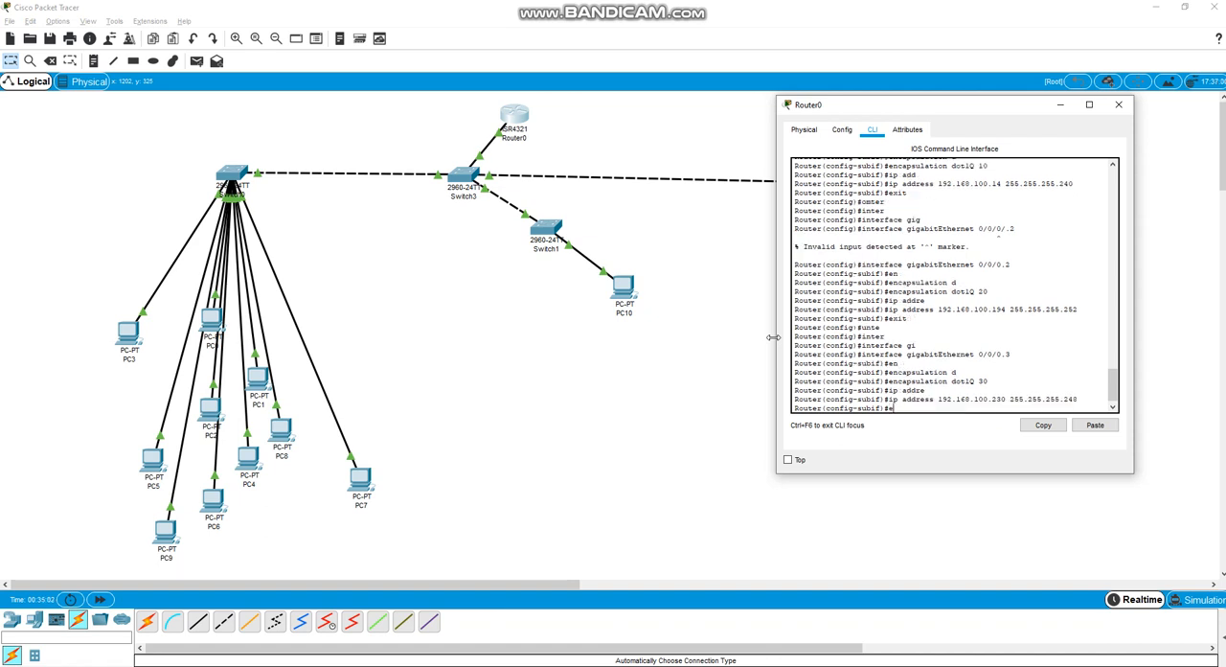
type("xit")
key("Return")
Check PC11's IP address, subnet mask and default gateway in its IP configuration
left_click(671, 283)
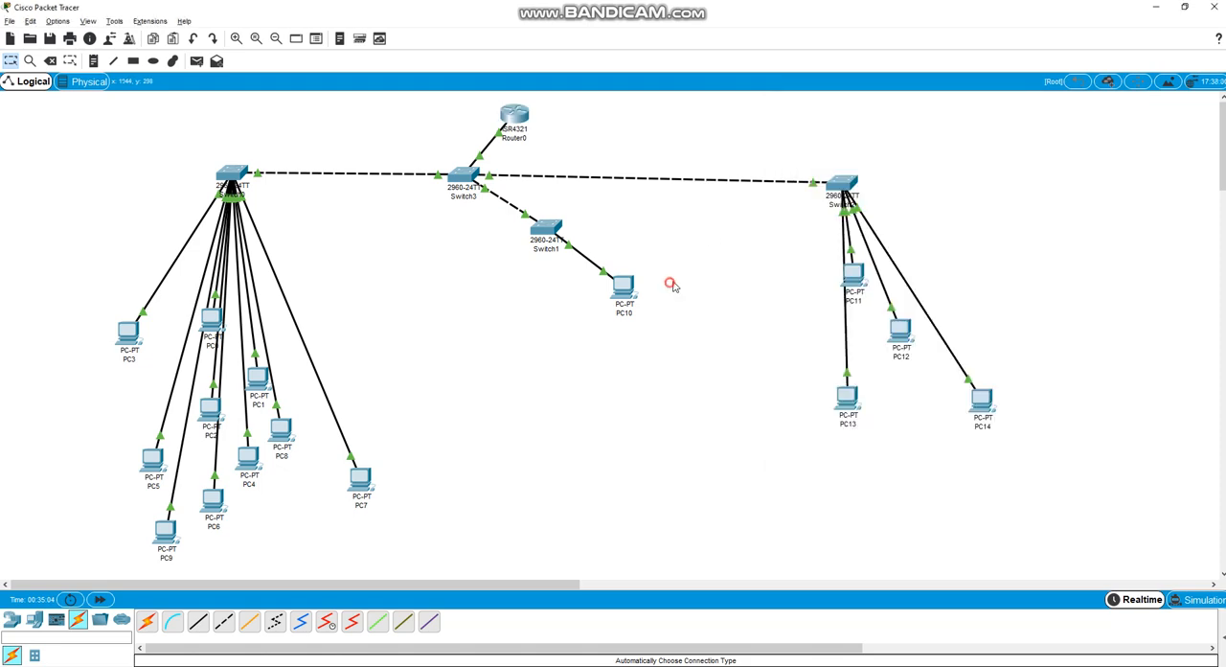
left_click(853, 275)
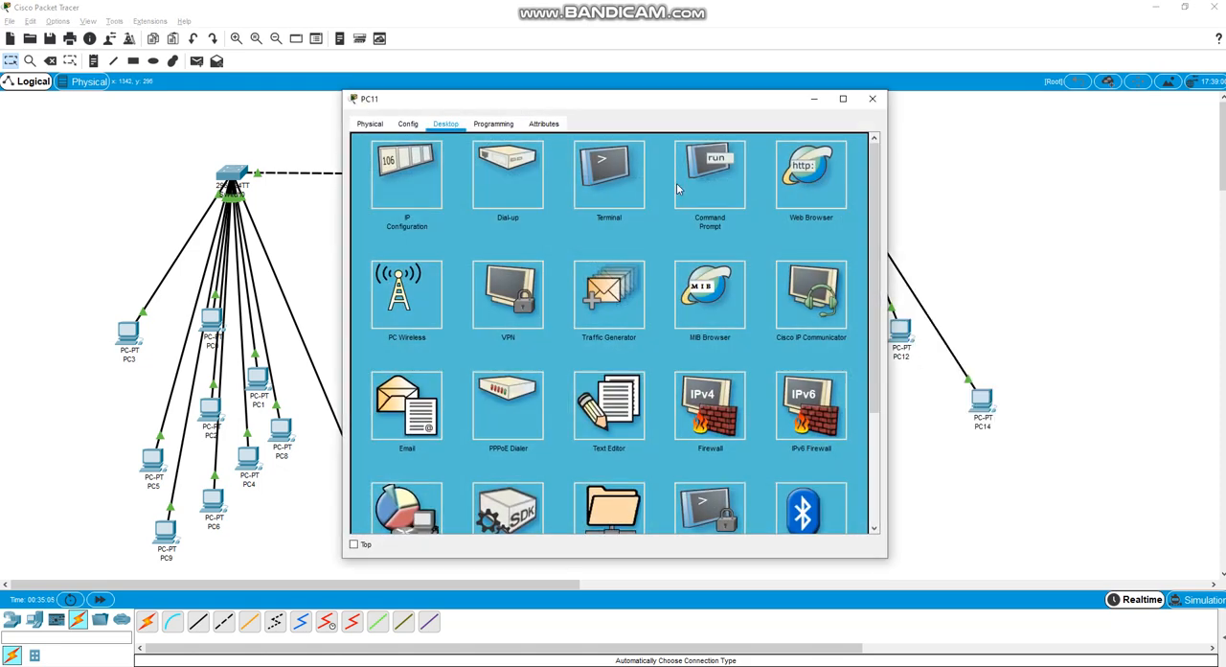
left_click(427, 198)
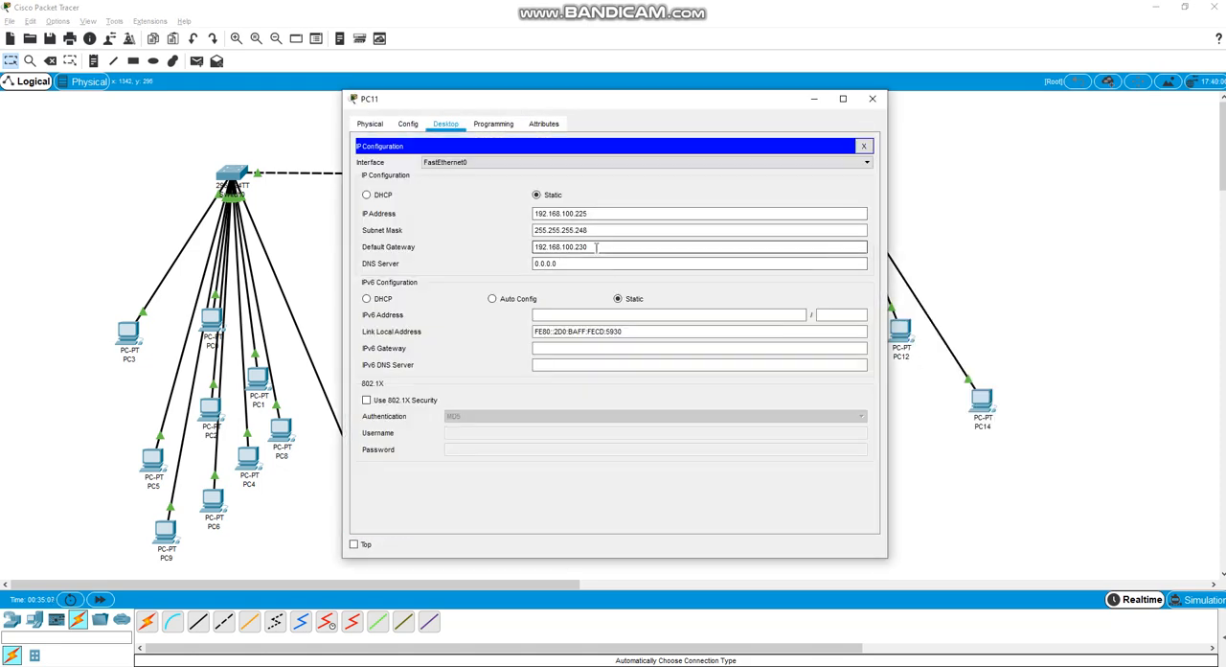
left_click(863, 145)
left_click(872, 99)
Exit global configuration mode on Router0 and save its configuration with write
left_click(514, 120)
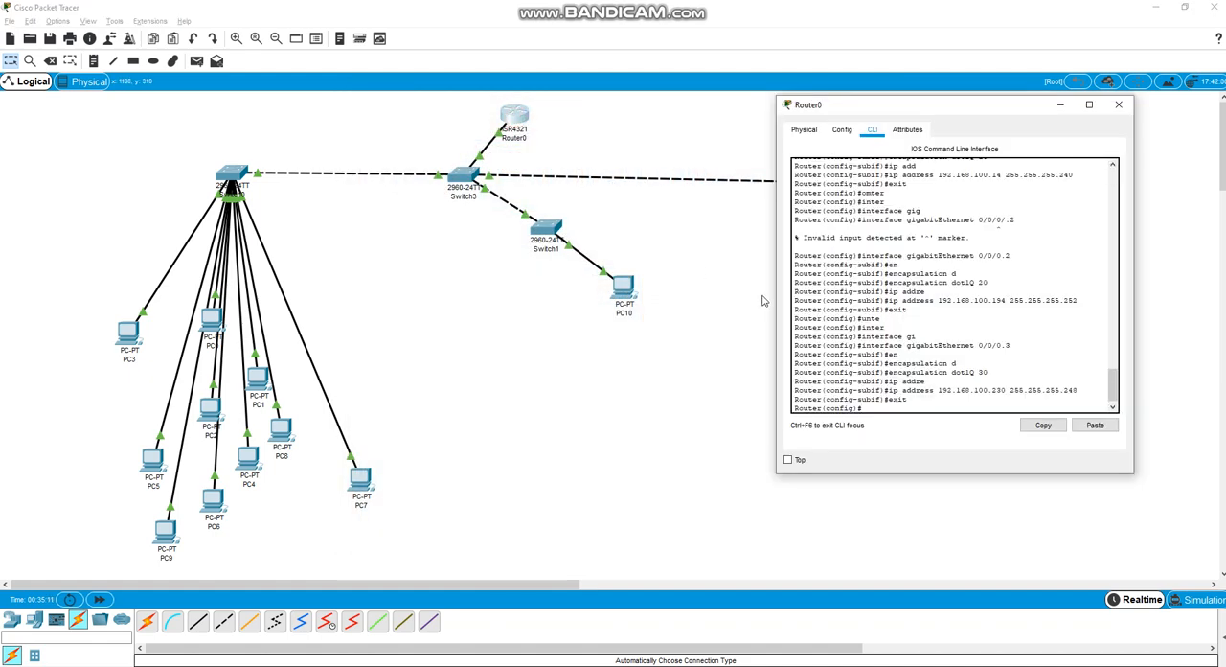
type("exit")
key("Return")
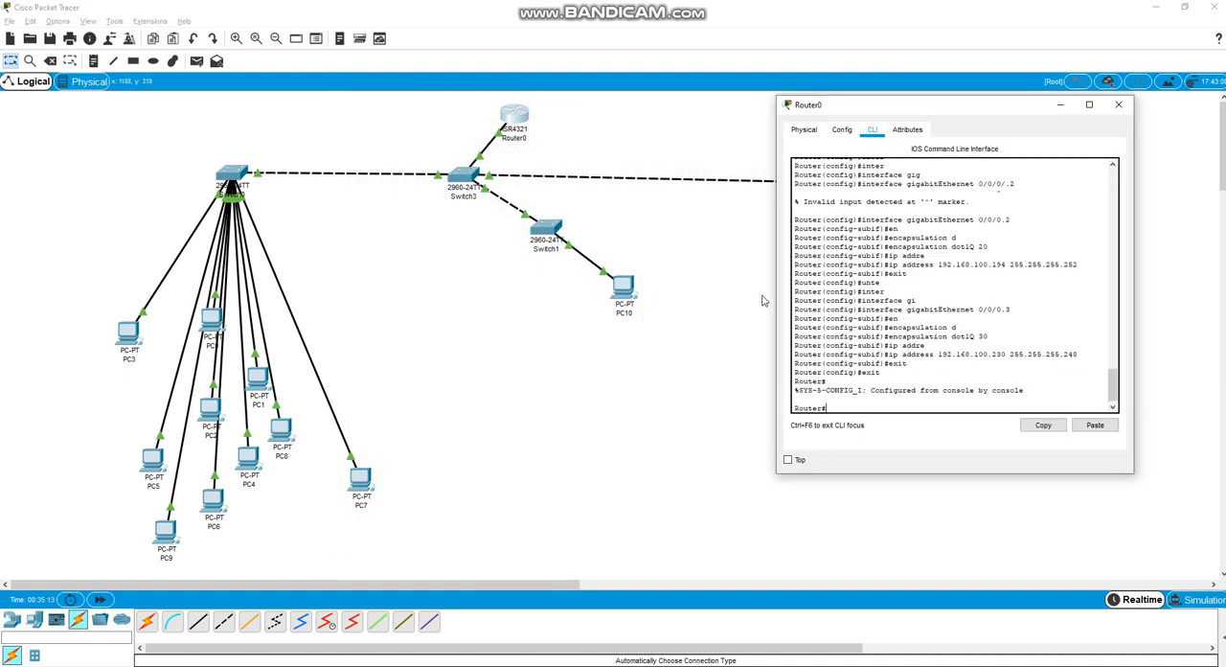
type("wr")
key("Tab")
key("Return")
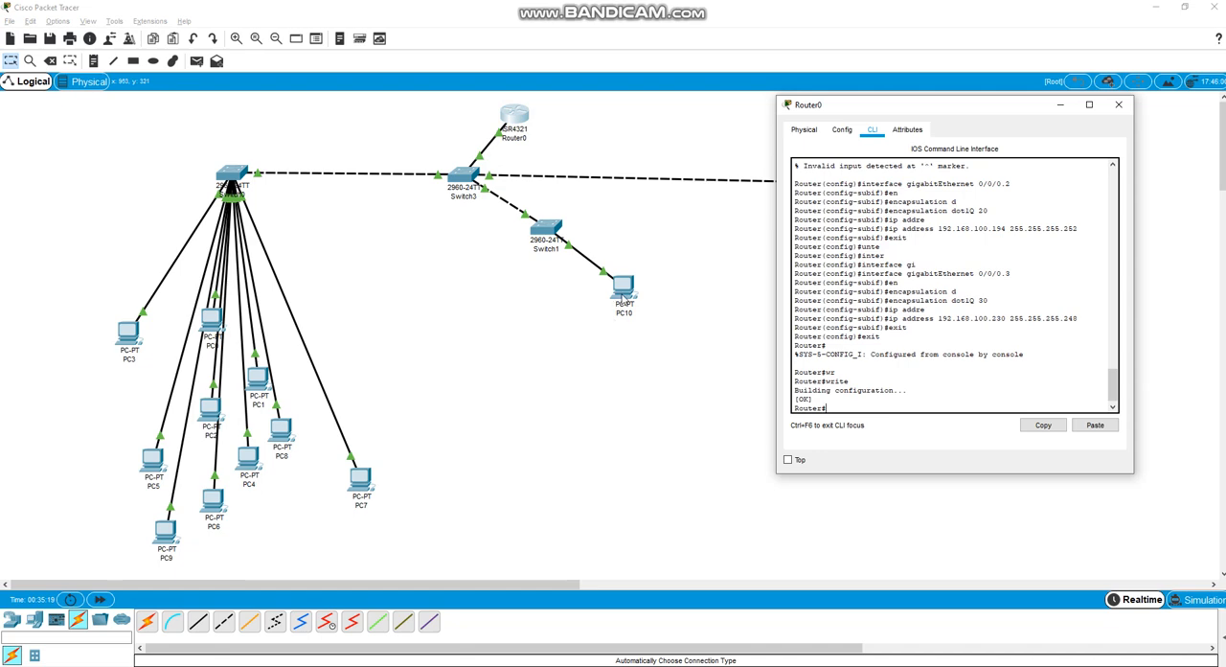
Test inter-VLAN connectivity from PC10's command prompt by repeating ping 192.168.100.1
left_click(624, 293)
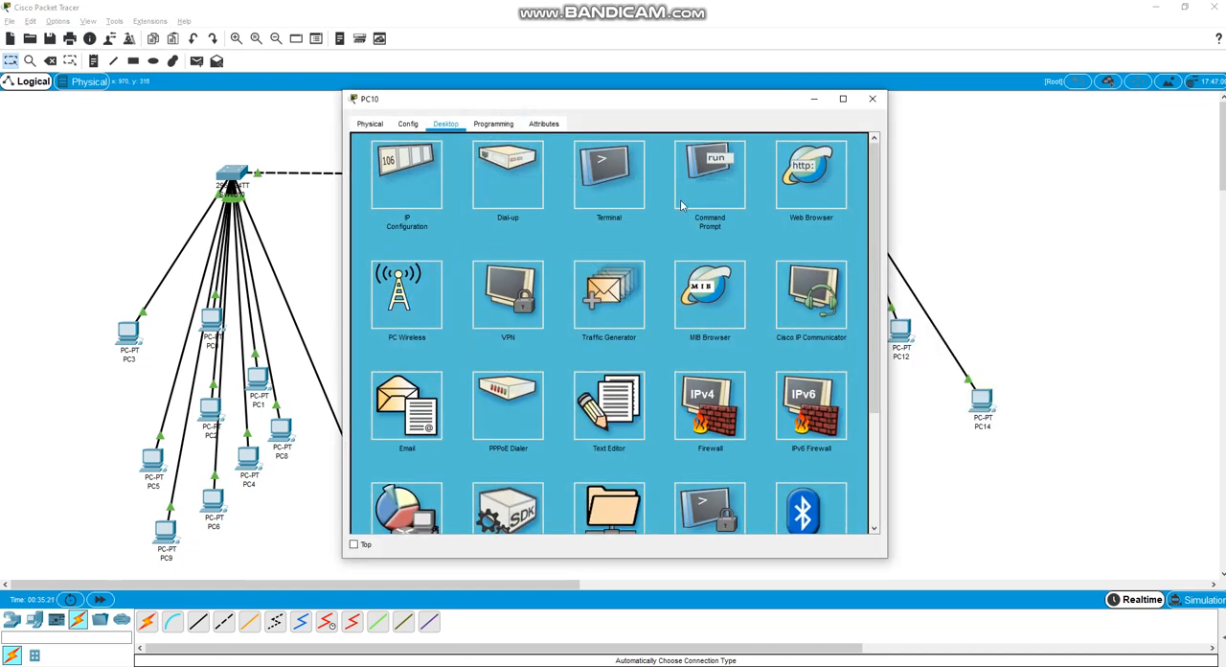
left_click(694, 196)
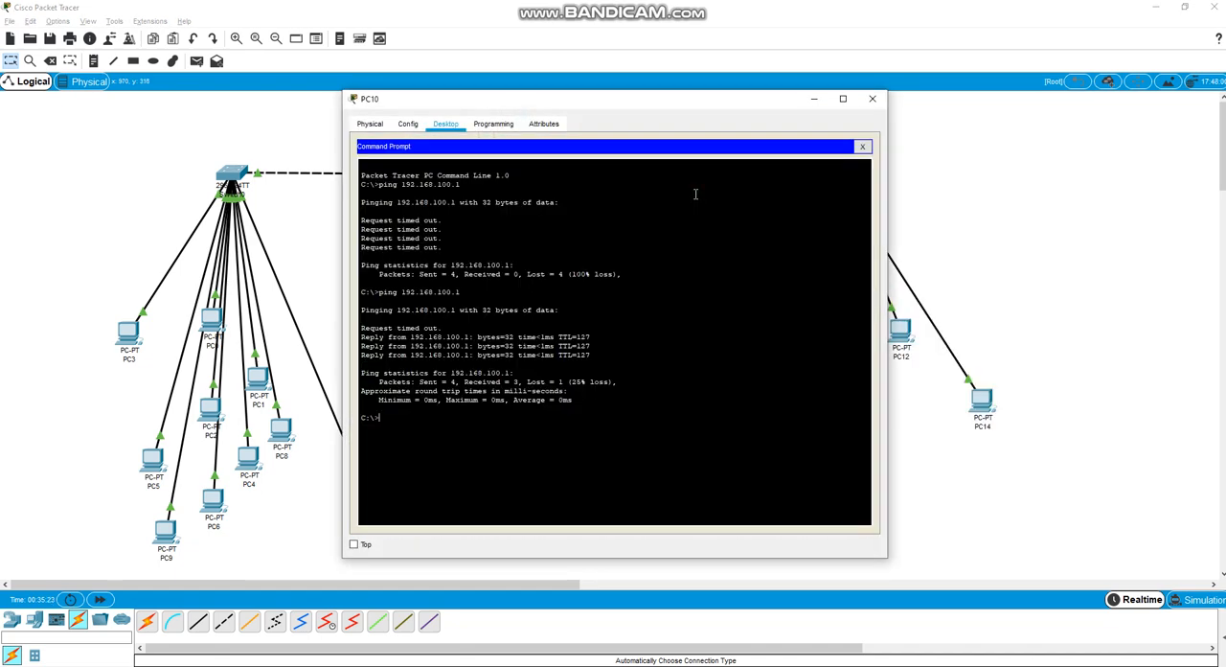
key("Up")
key("Return")
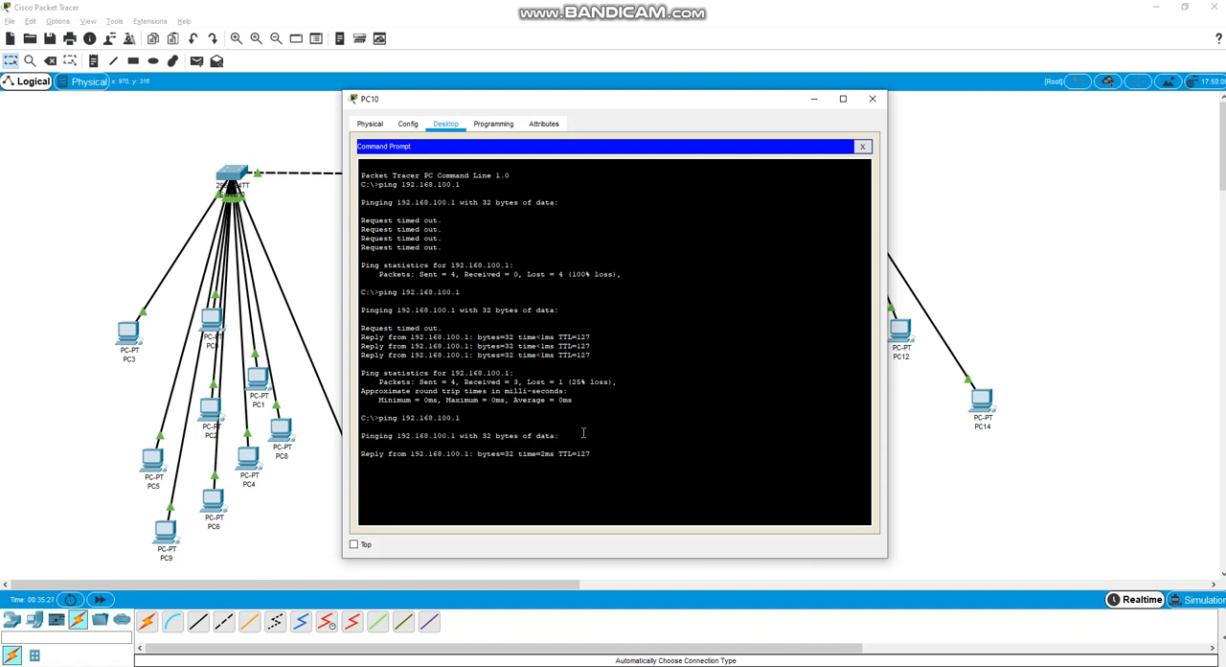
Test connectivity from PC3's command prompt by repeating ping 192.168.100.193, and close PC3's window
left_click(132, 339)
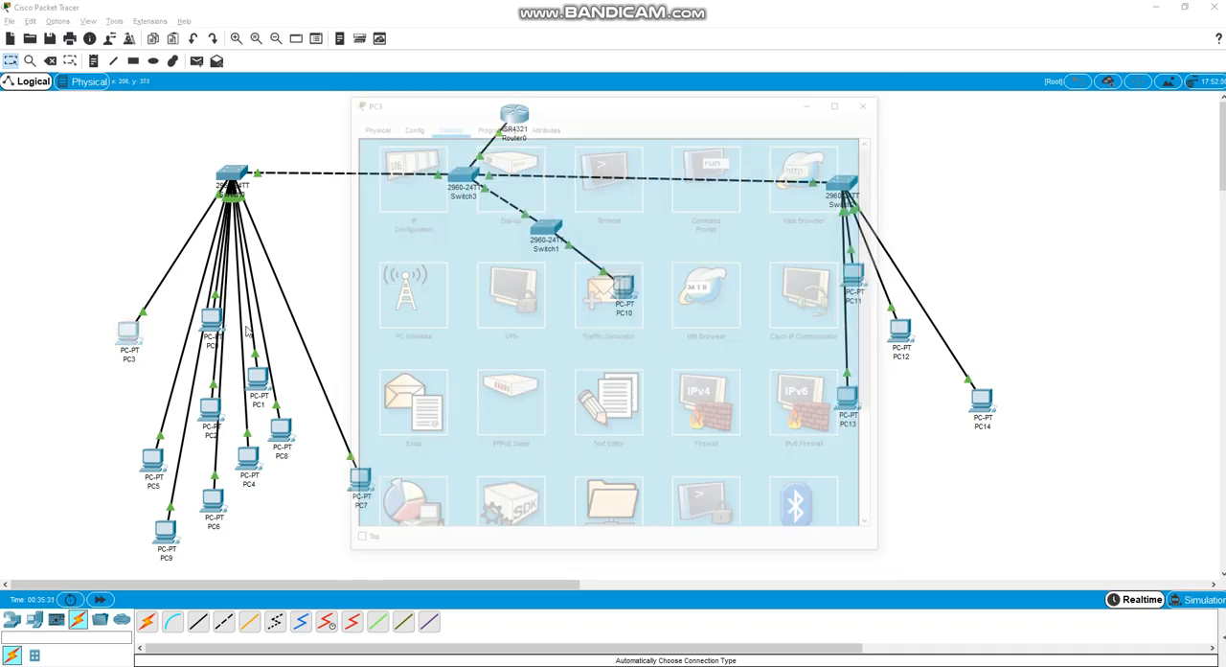
left_click(601, 176)
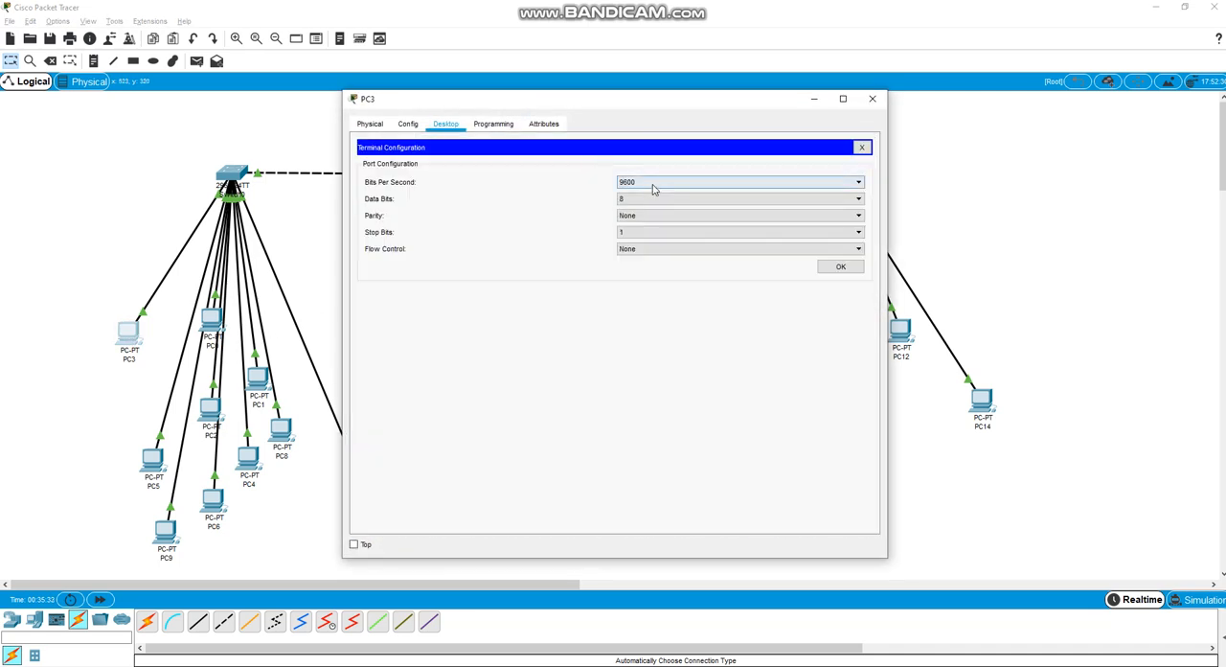
left_click(865, 149)
left_click(716, 177)
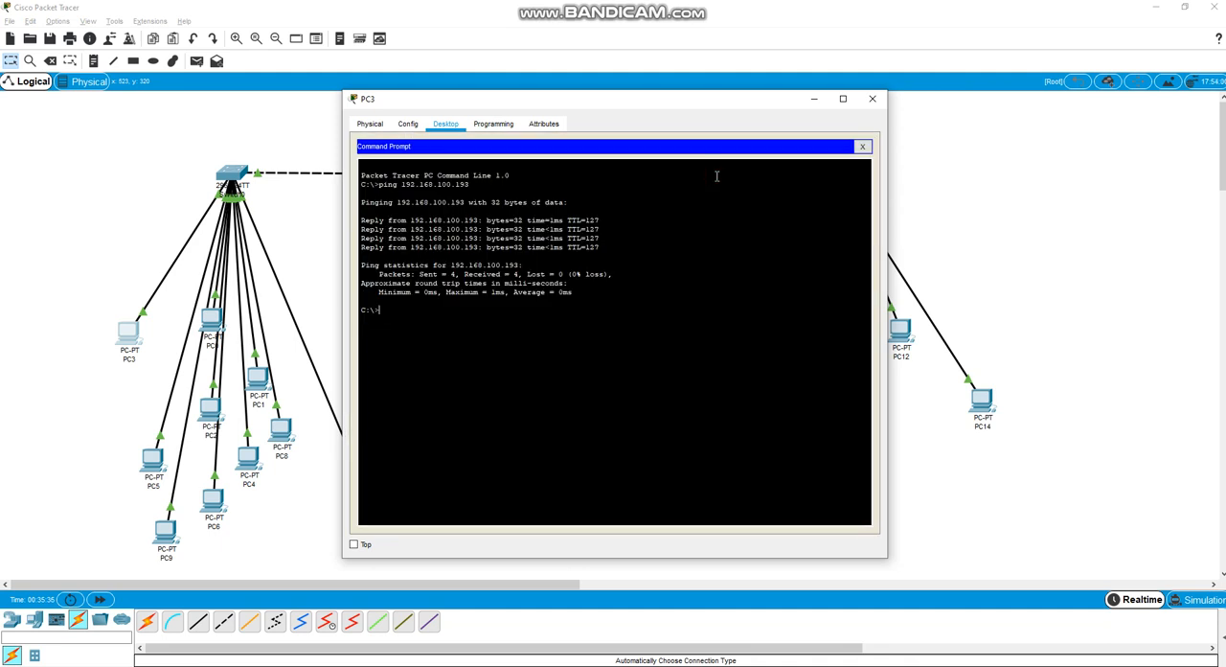
key("Up")
key("Return")
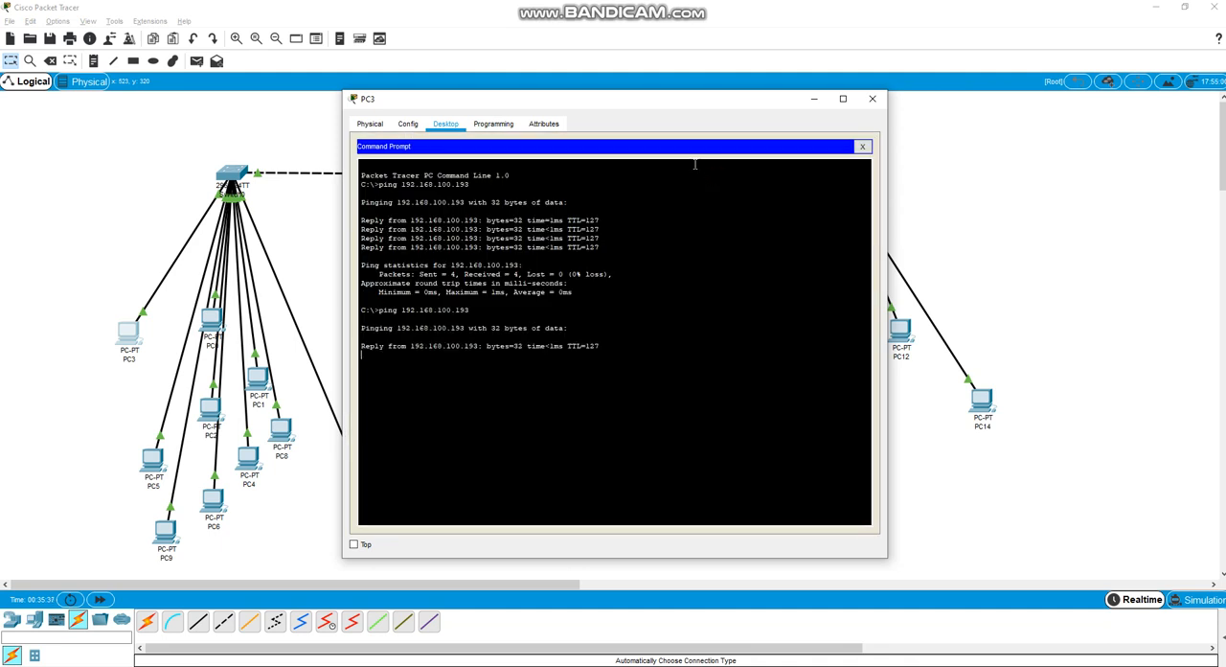
left_click(862, 148)
left_click(872, 98)
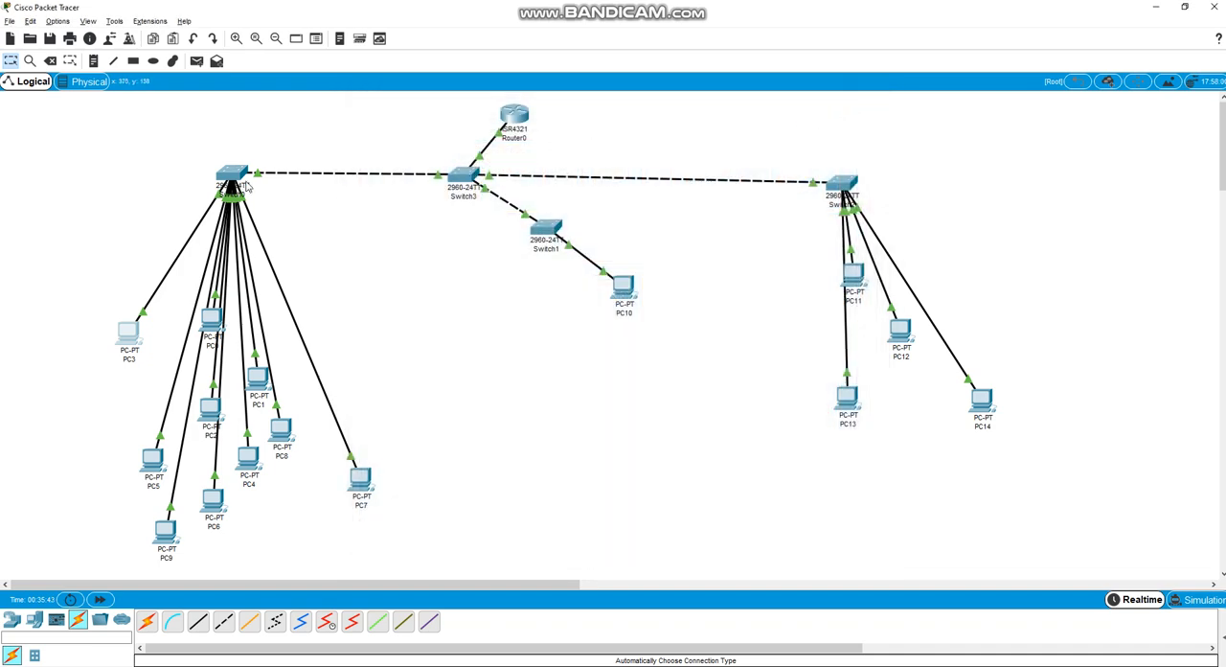
Review the port link states and VLAN assignments of the switch that connects PC3
mouse_move(244, 178)
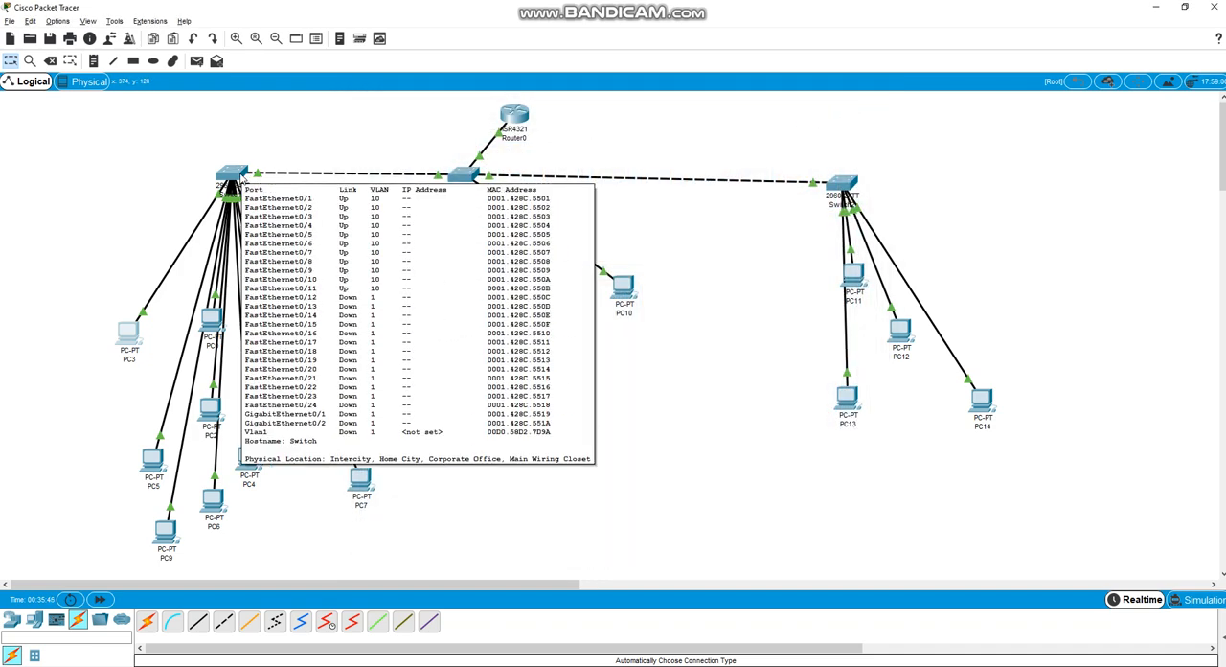